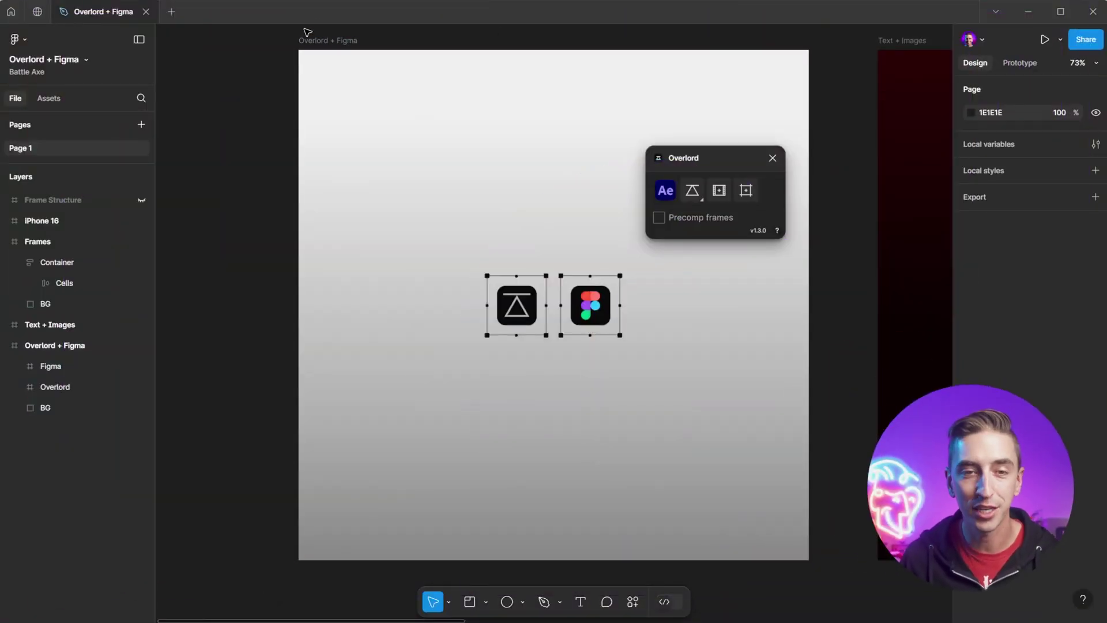
Select the Overlord + Figma frame and send it to After Effects with Overlord's Ae button
left_click(312, 40)
left_click(691, 190)
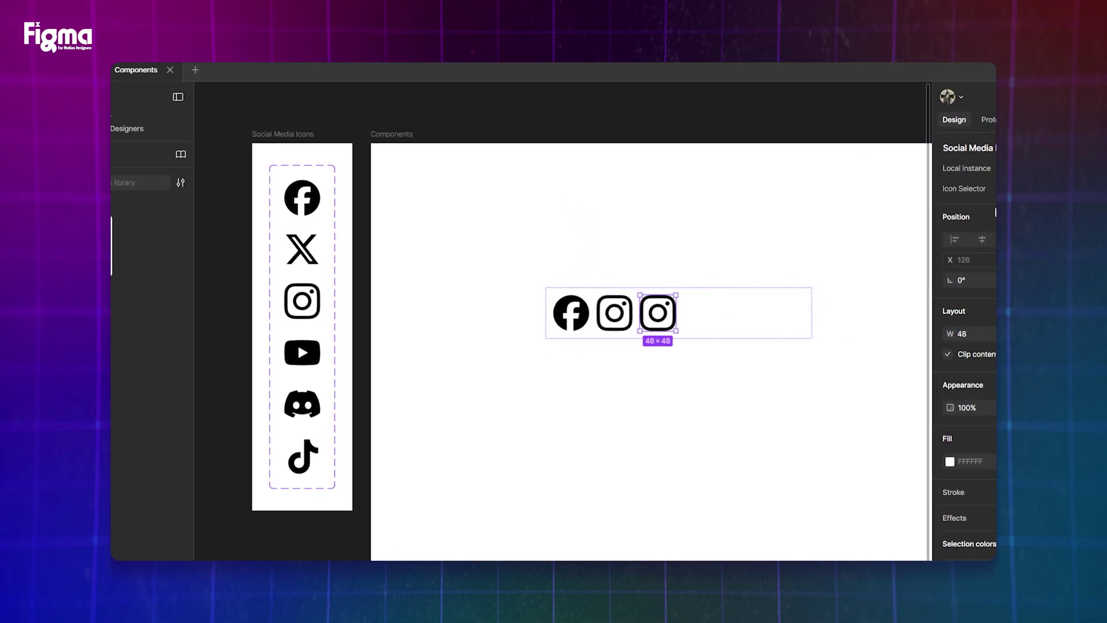
key("ctrl+d")
left_click(969, 189)
left_click(972, 144)
left_click(744, 319)
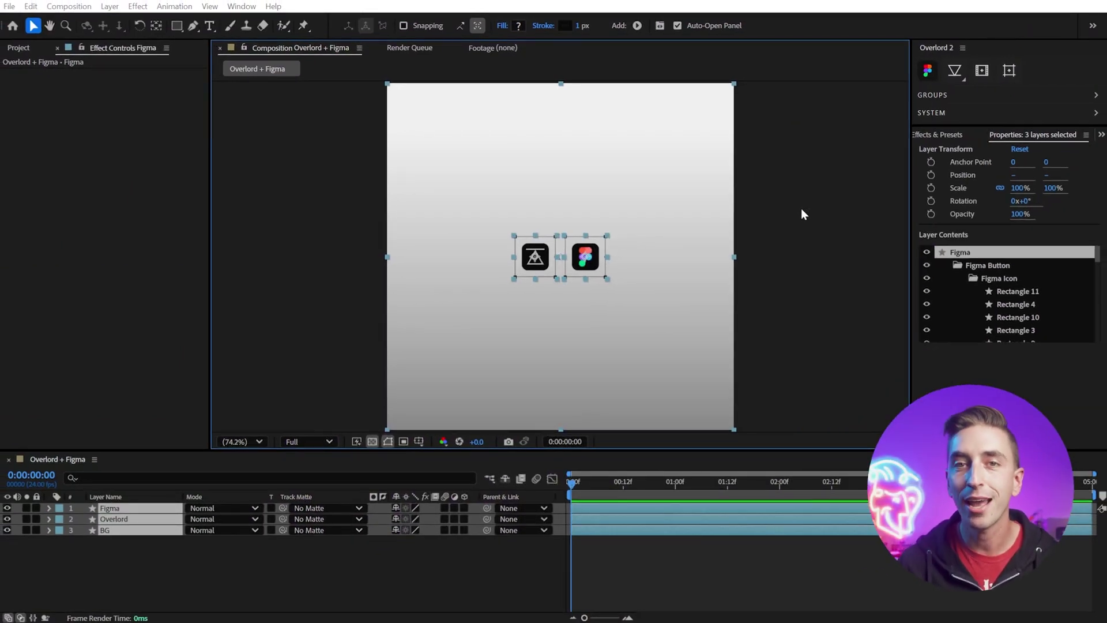
Select all three imported layers and cut them from the Overlord + Figma composition
left_click(801, 209)
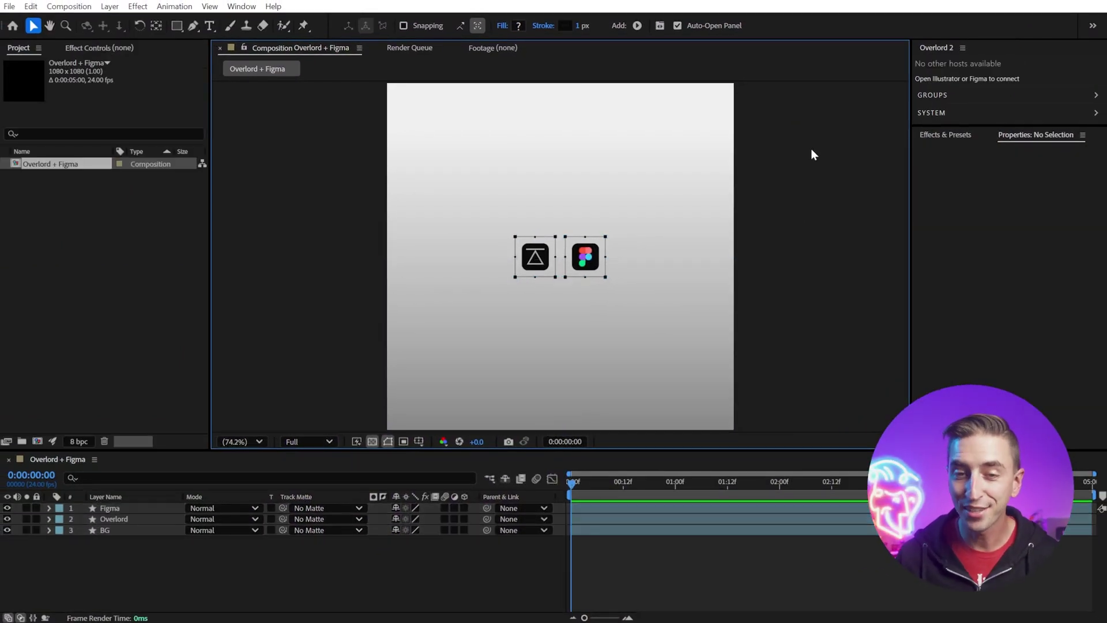
key("ctrl+a")
key("ctrl+x")
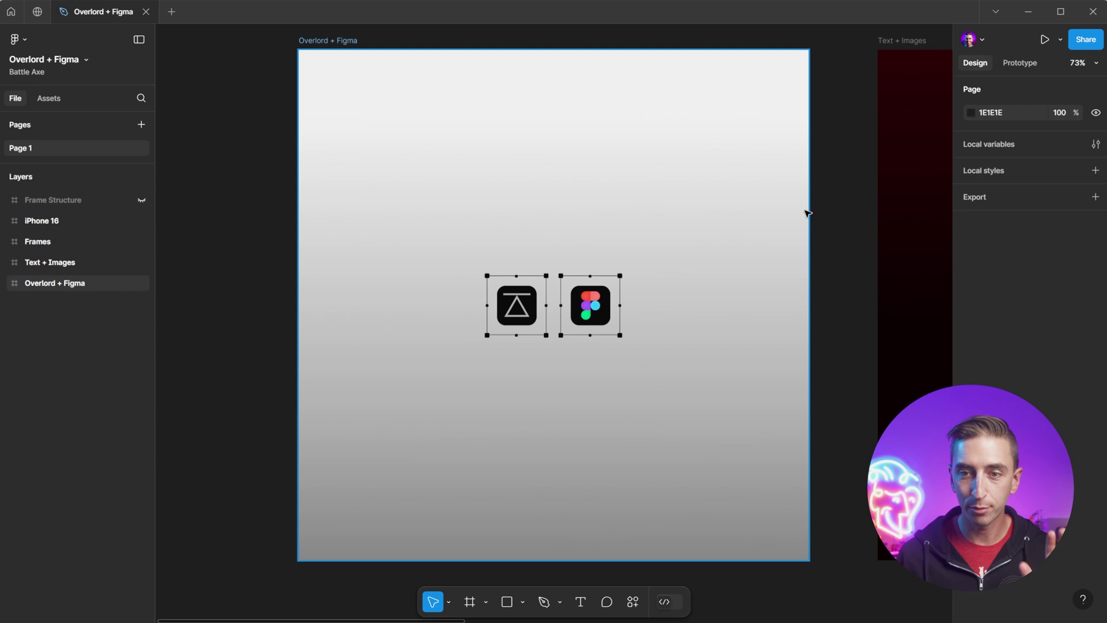
Search plugins and widgets for 'overlord', run the Overlord plugin, and place its window to the right
left_click(633, 601)
left_click(528, 390)
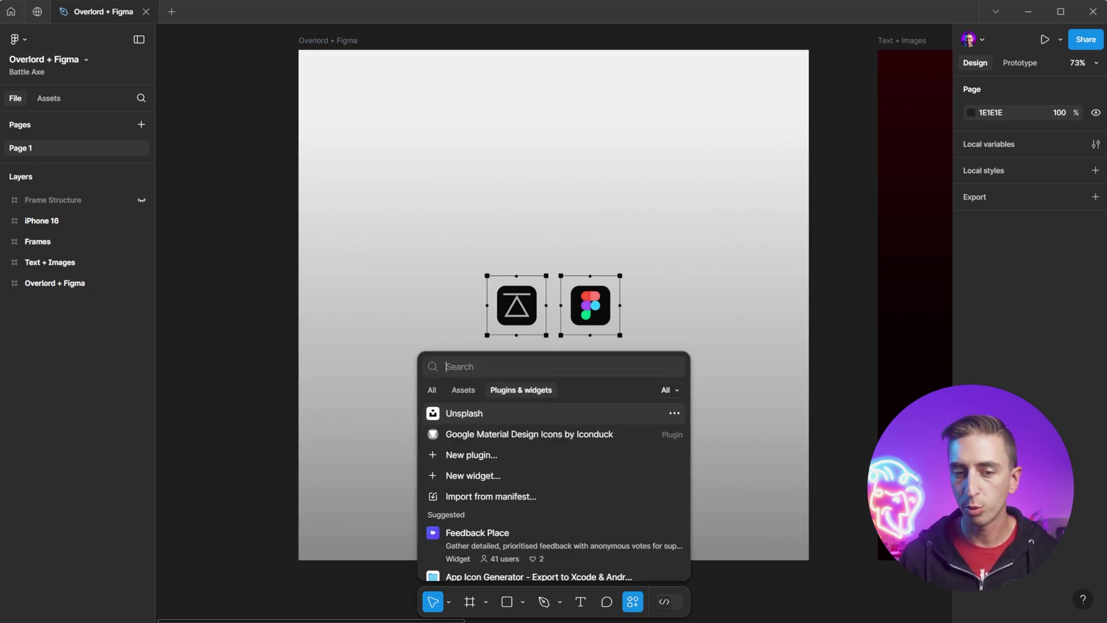
type("overlord")
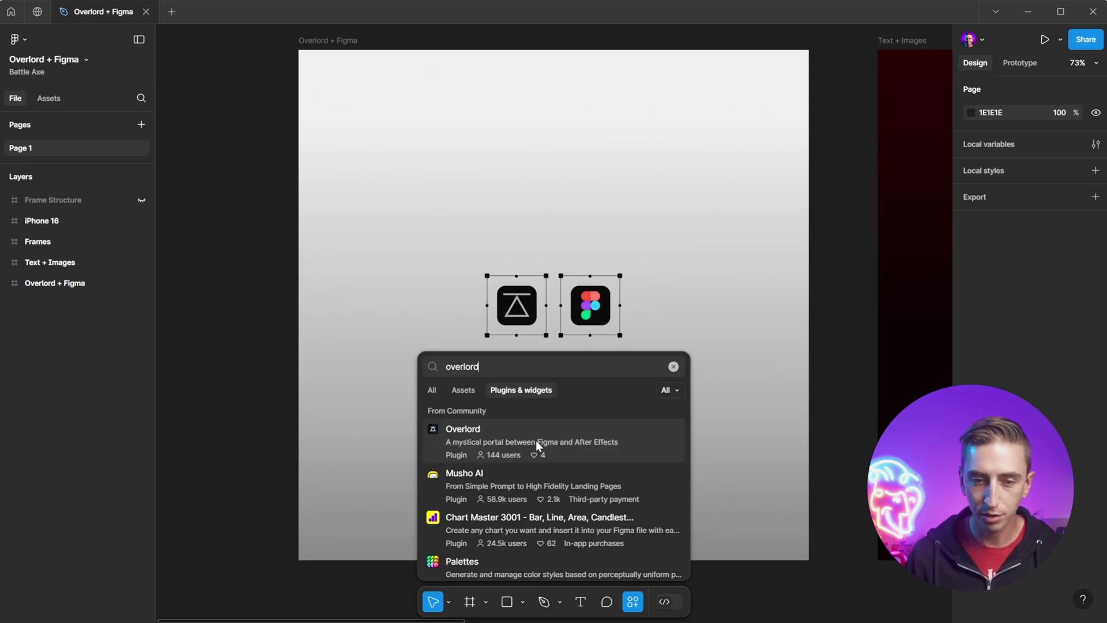
left_click(515, 439)
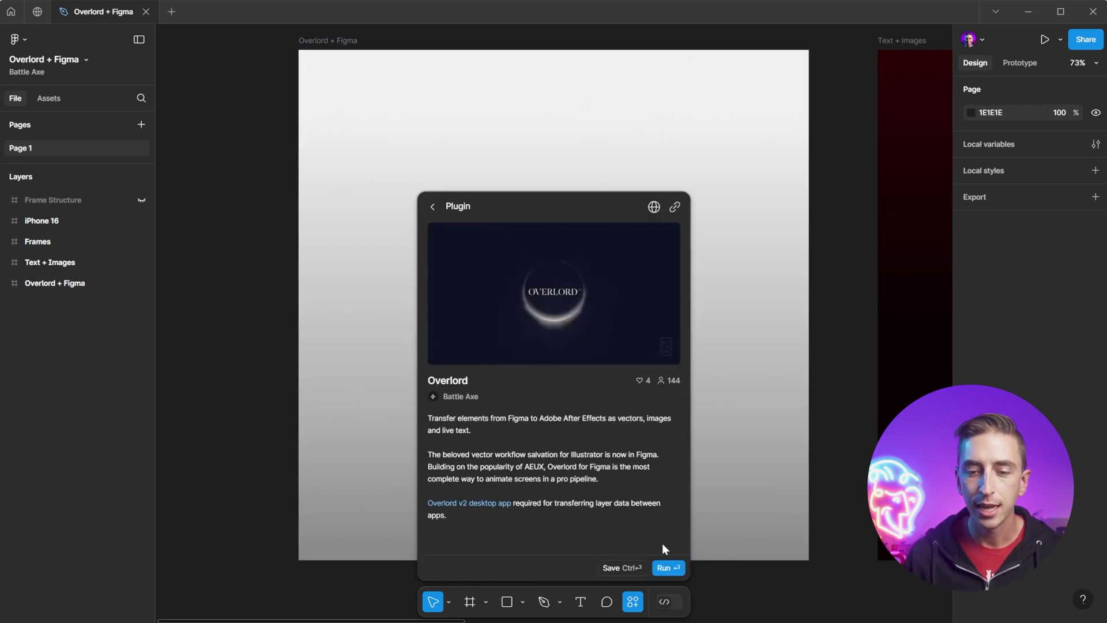
left_click(670, 568)
left_click_drag(659, 128, 771, 145)
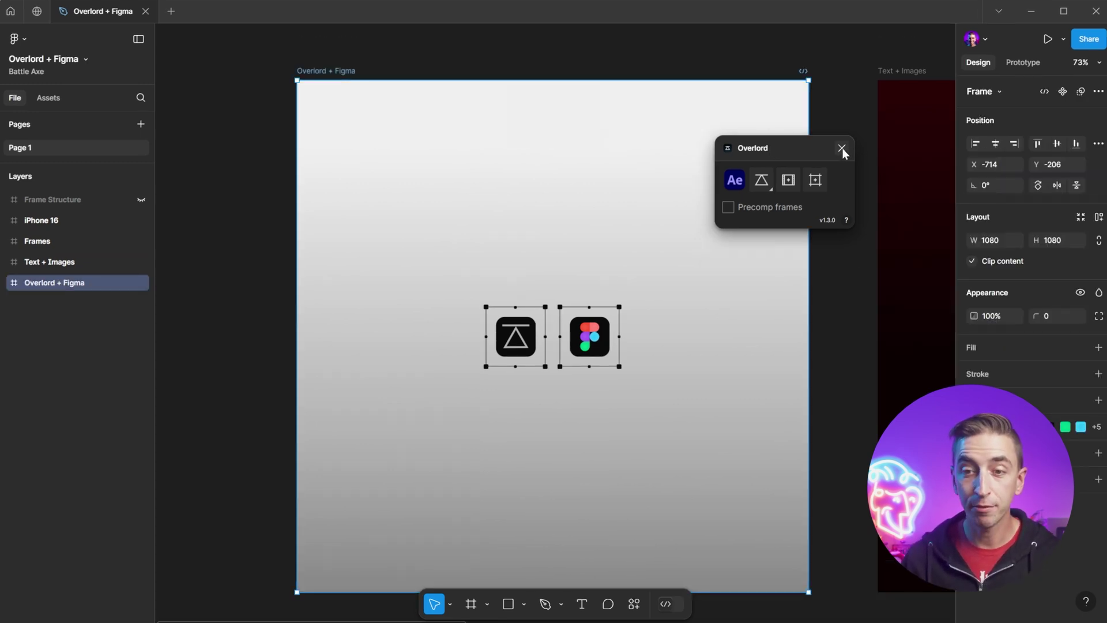
Close Overlord and import it as a development plugin from its manifest.json file
left_click(843, 148)
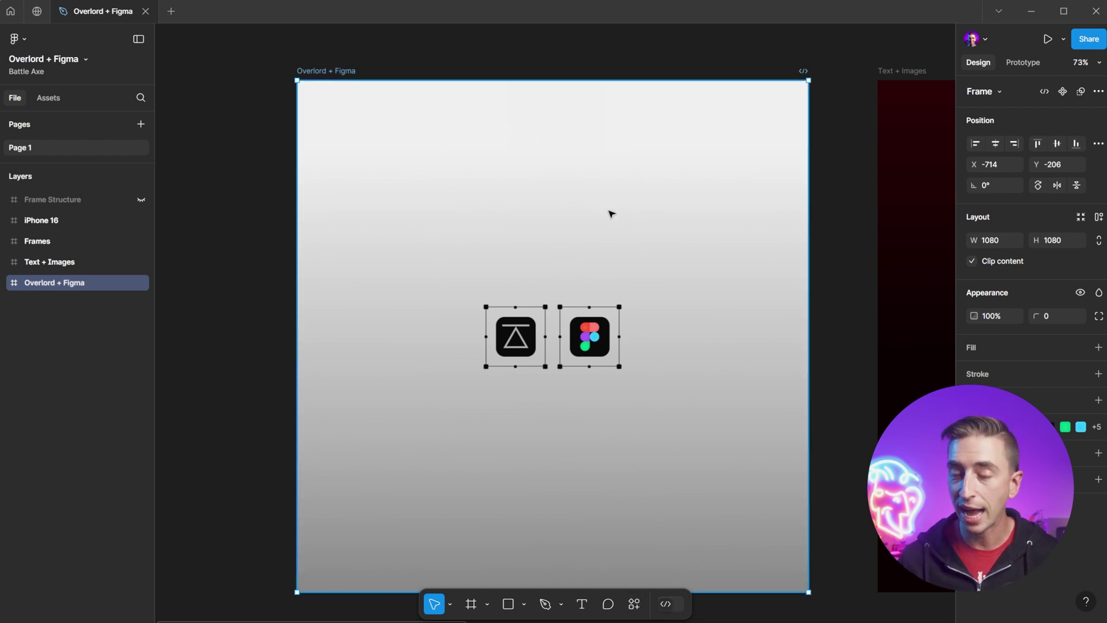
right_click(371, 124)
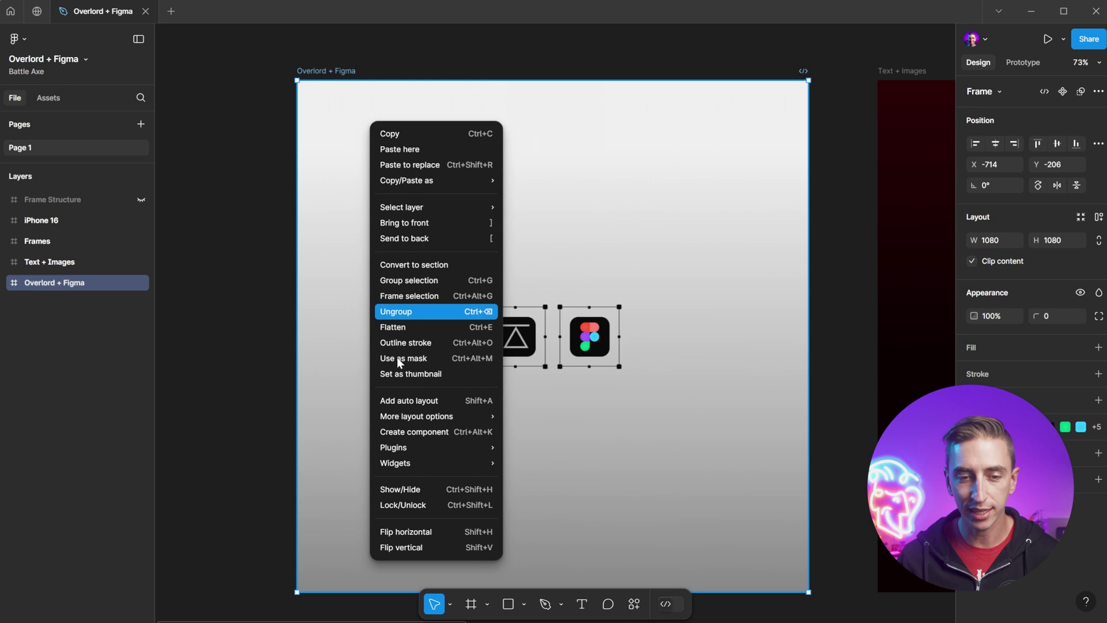
mouse_move(421, 448)
mouse_move(557, 535)
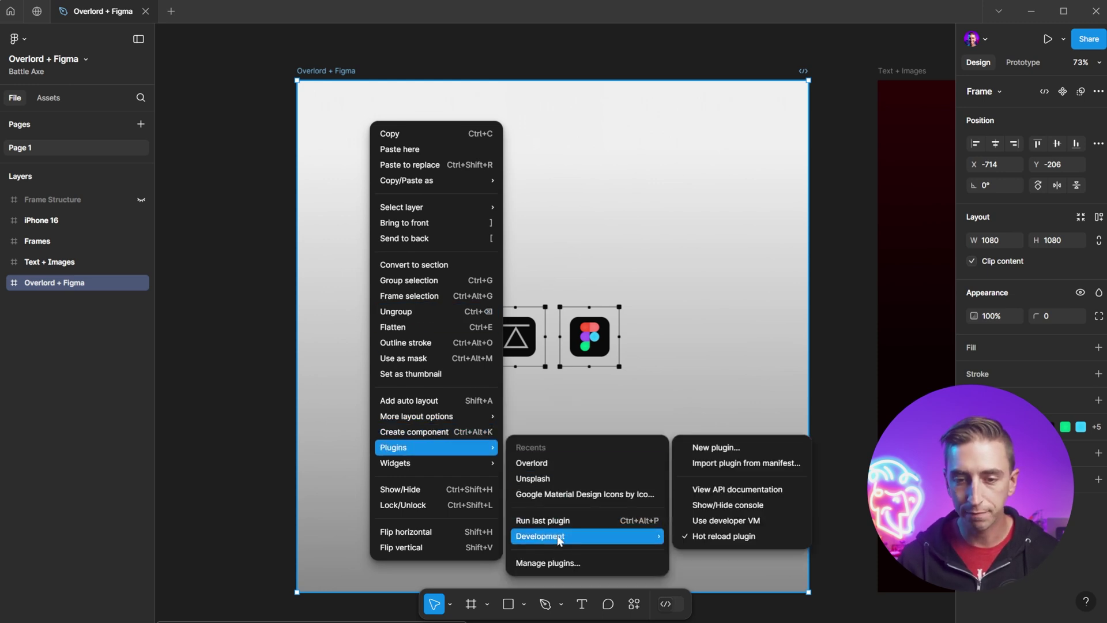
left_click(745, 467)
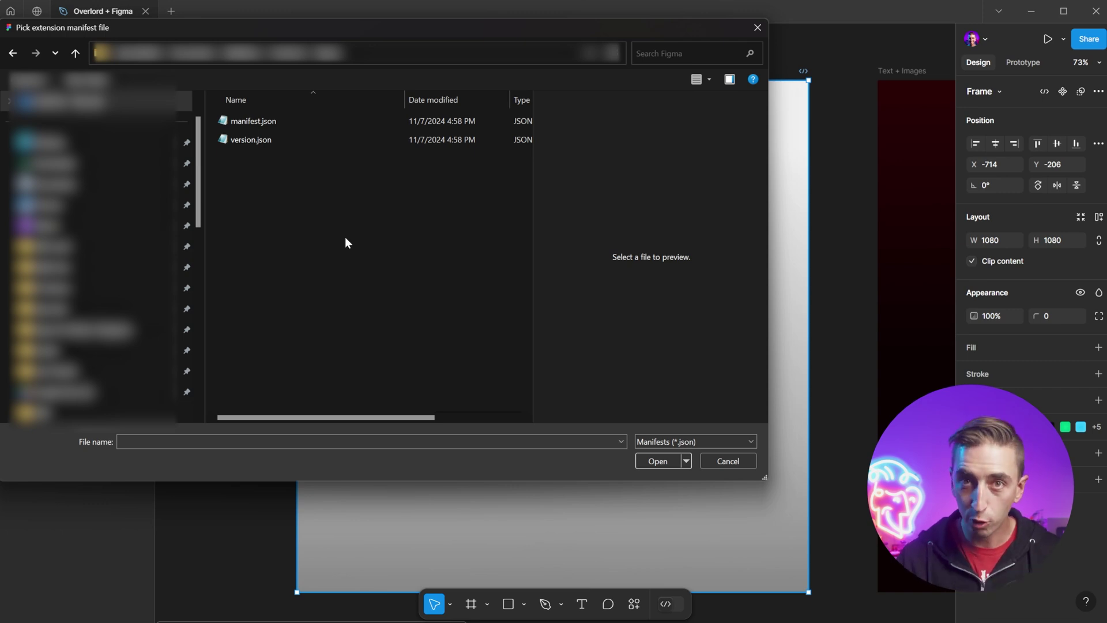
left_click(262, 120)
left_click(666, 459)
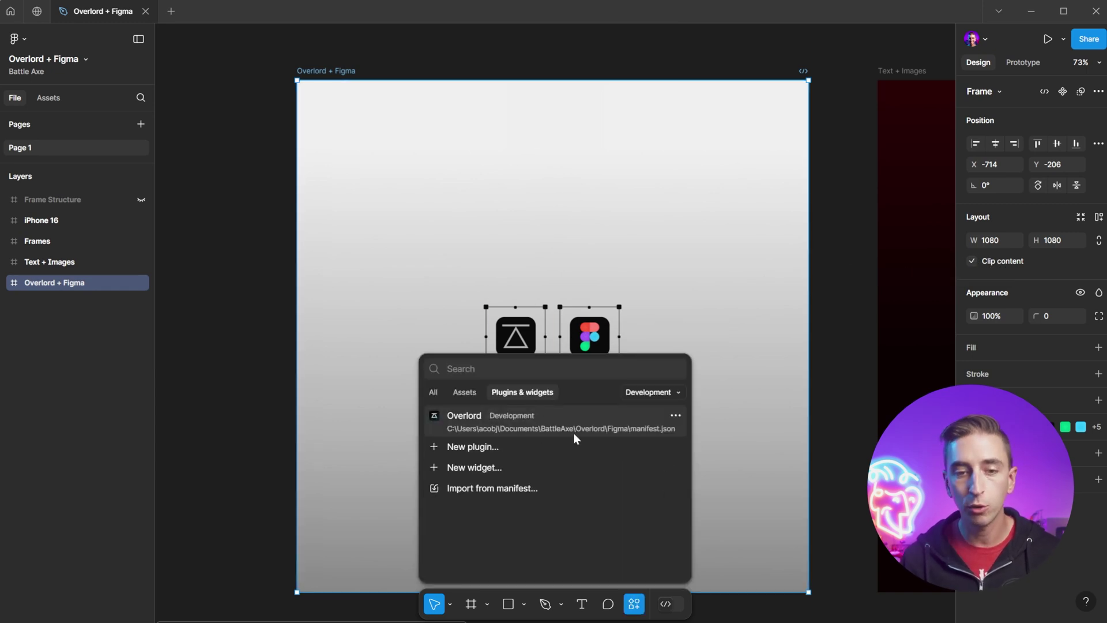
Run the development version of Overlord from the canvas Plugins > Development menu
right_click(250, 236)
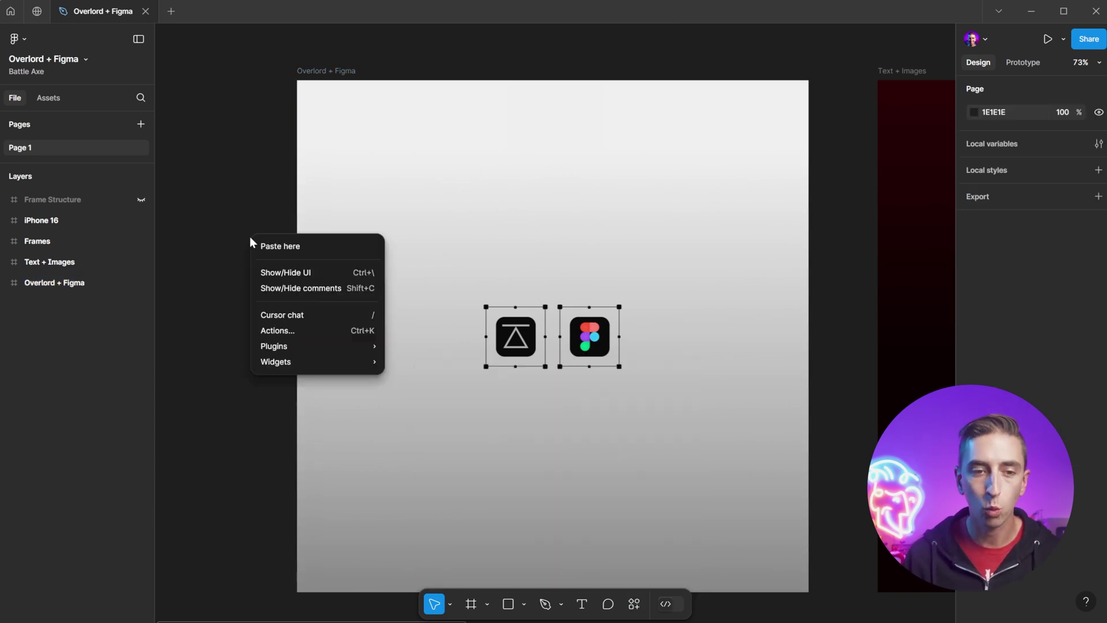
mouse_move(294, 346)
mouse_move(468, 434)
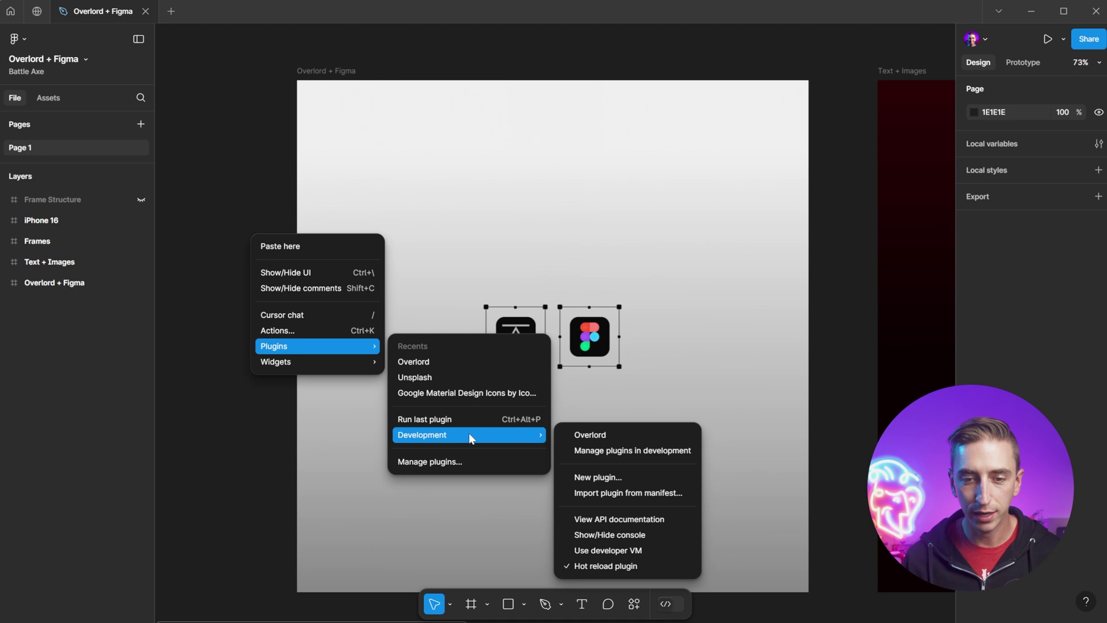
left_click(610, 436)
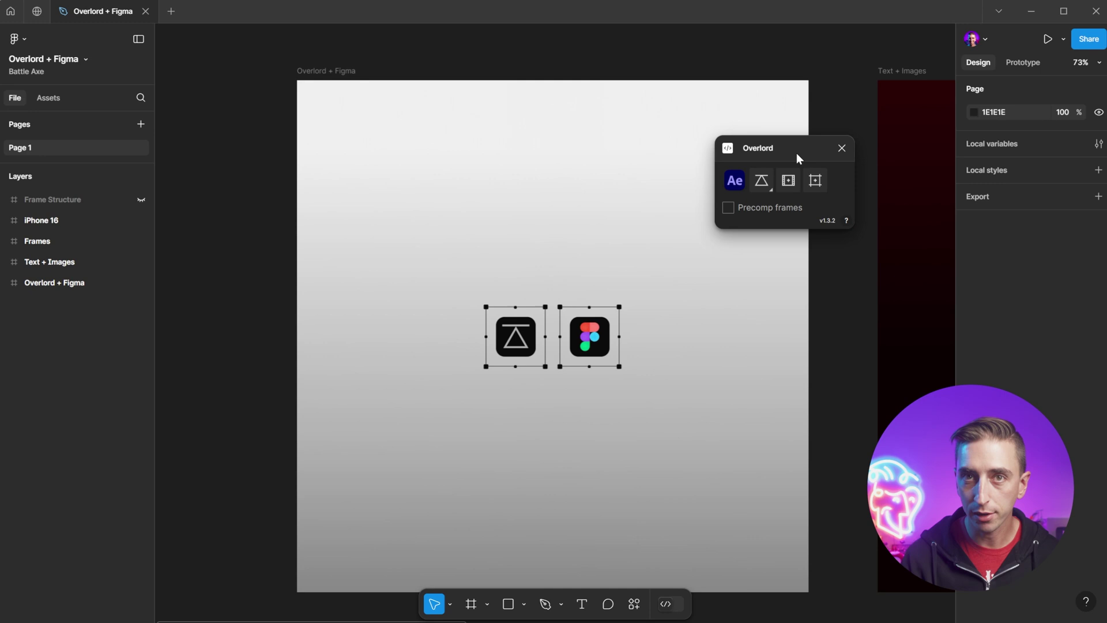
Relaunch Overlord from Recents and make an empty Ae composition from the Overlord + Figma frame
left_click(842, 147)
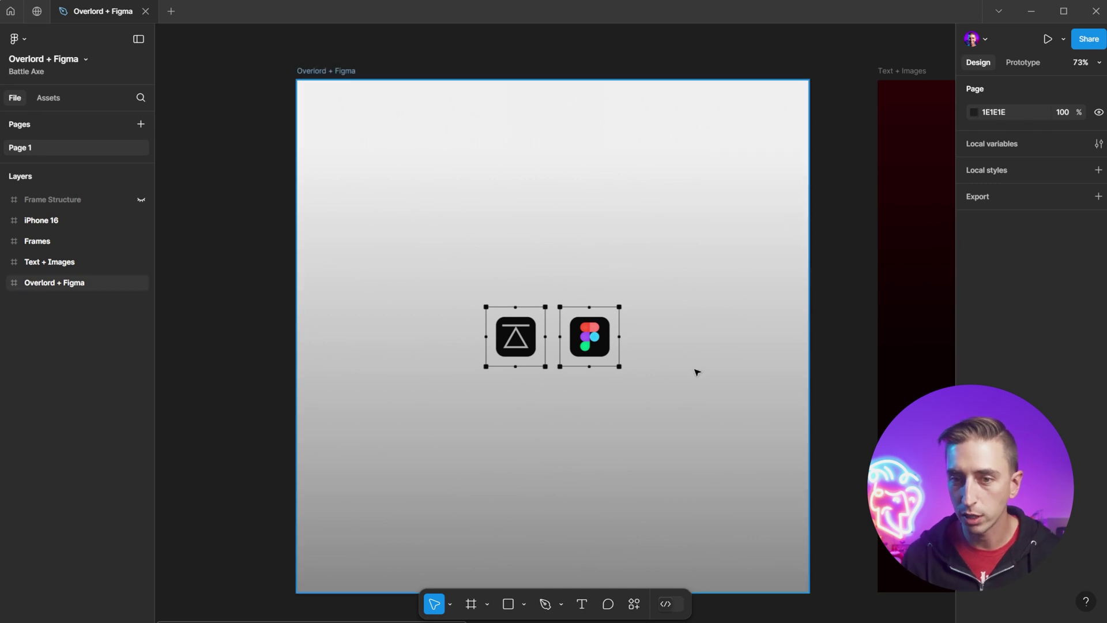
left_click(635, 604)
left_click(504, 432)
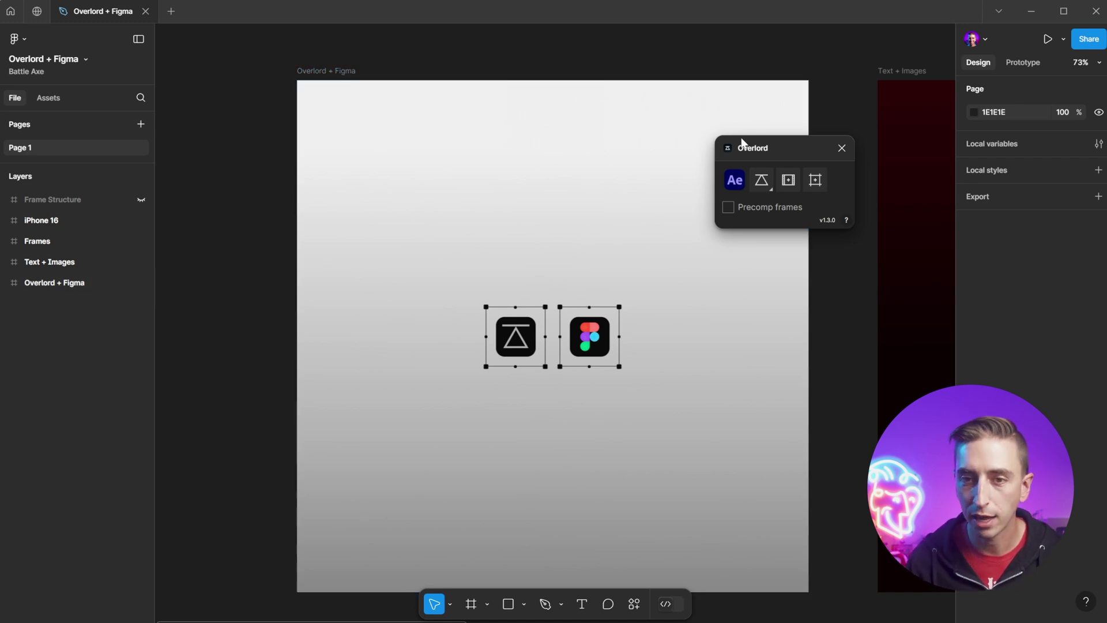
left_click_drag(763, 148, 660, 180)
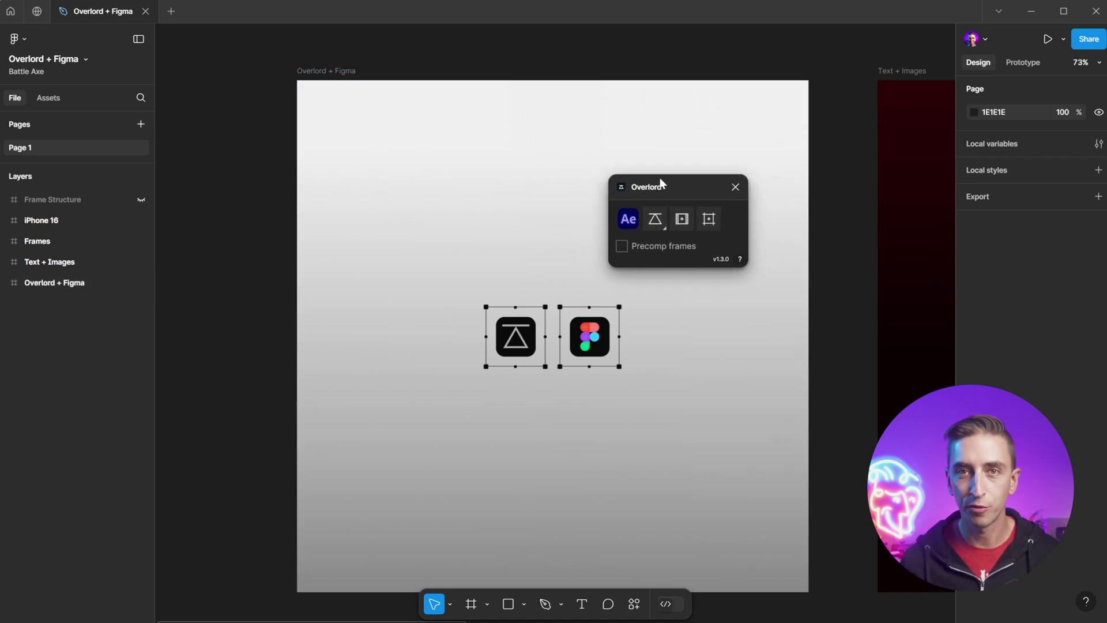
left_click(684, 220)
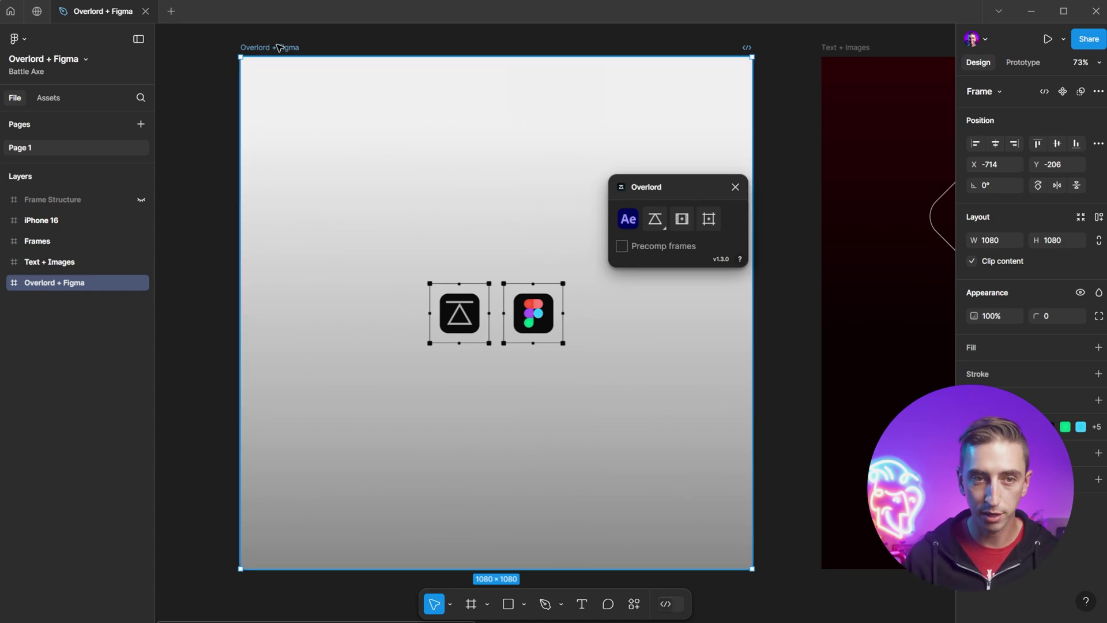
left_click(683, 219)
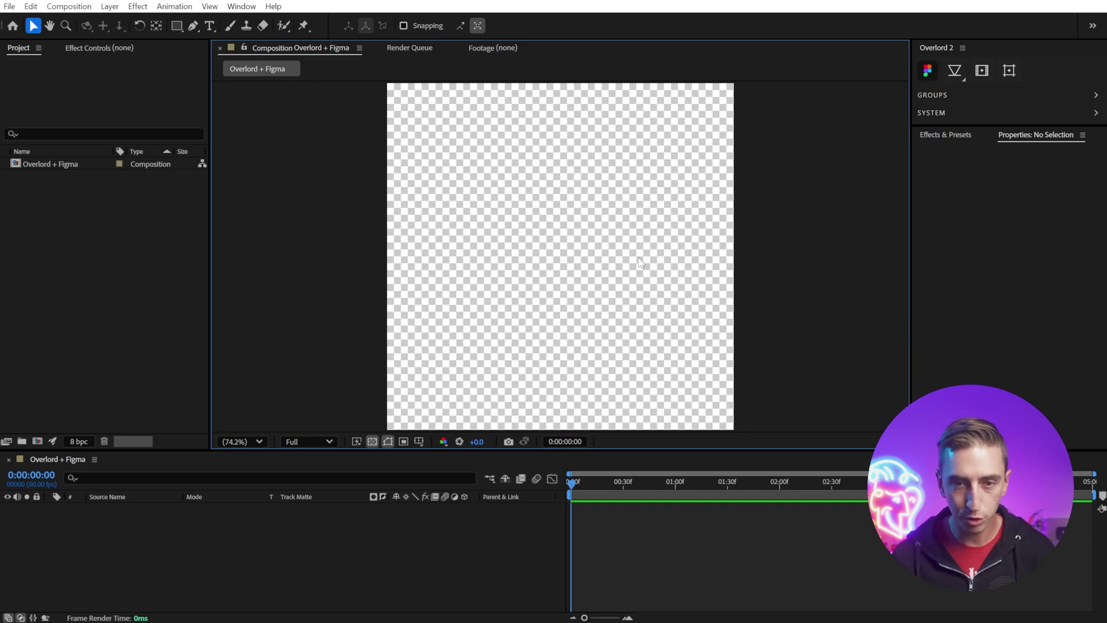
Change the Overlord + Figma composition's frame rate to 30 fps
key("ctrl+k")
double_click(470, 254)
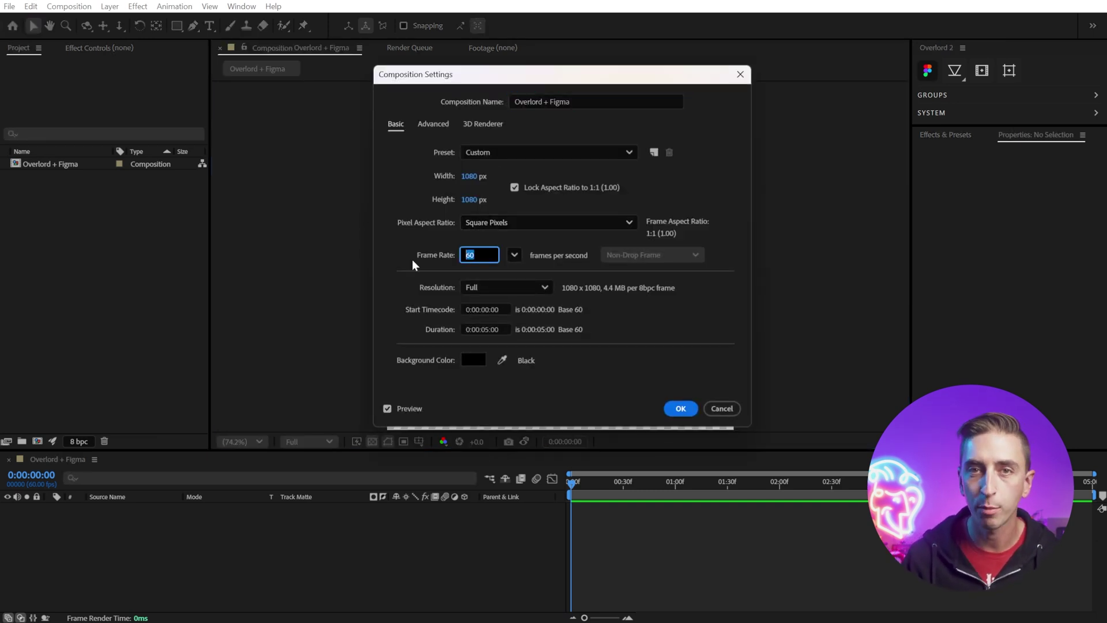
type("30")
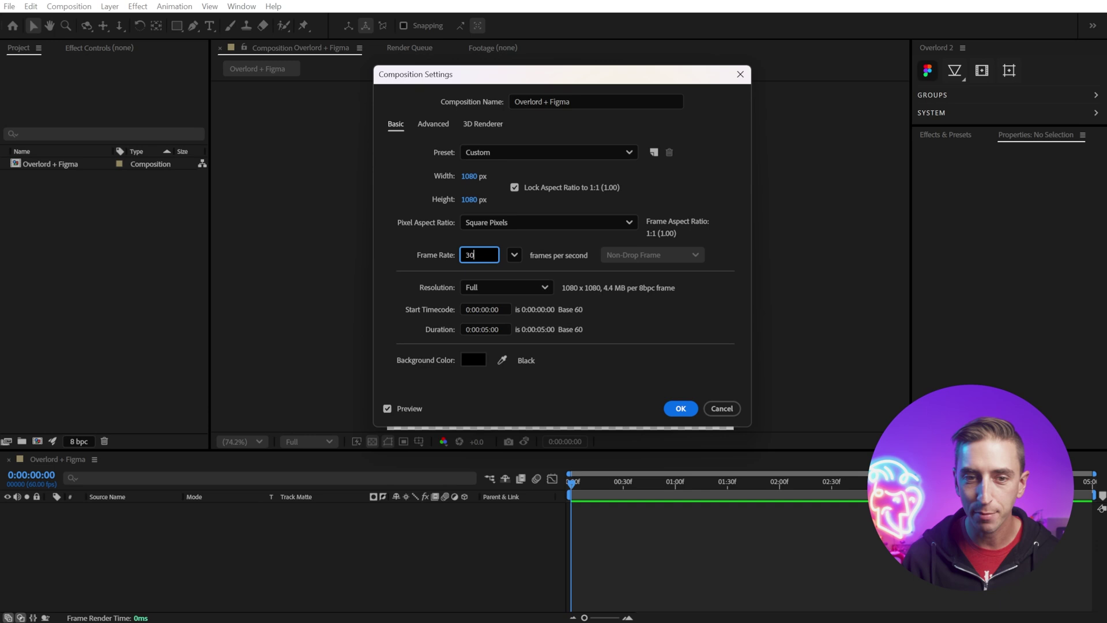
key("Return")
Create a new 1920×1080 Comp 1 with the aspect ratio unlocked and width 1920
key("alt+Tab")
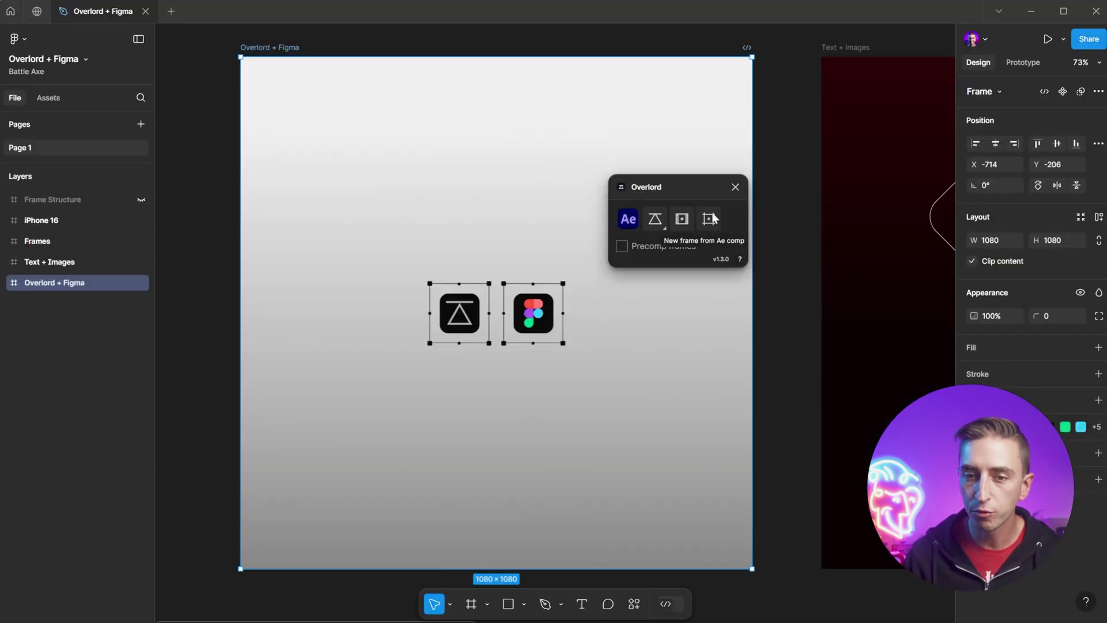
key("alt+Tab")
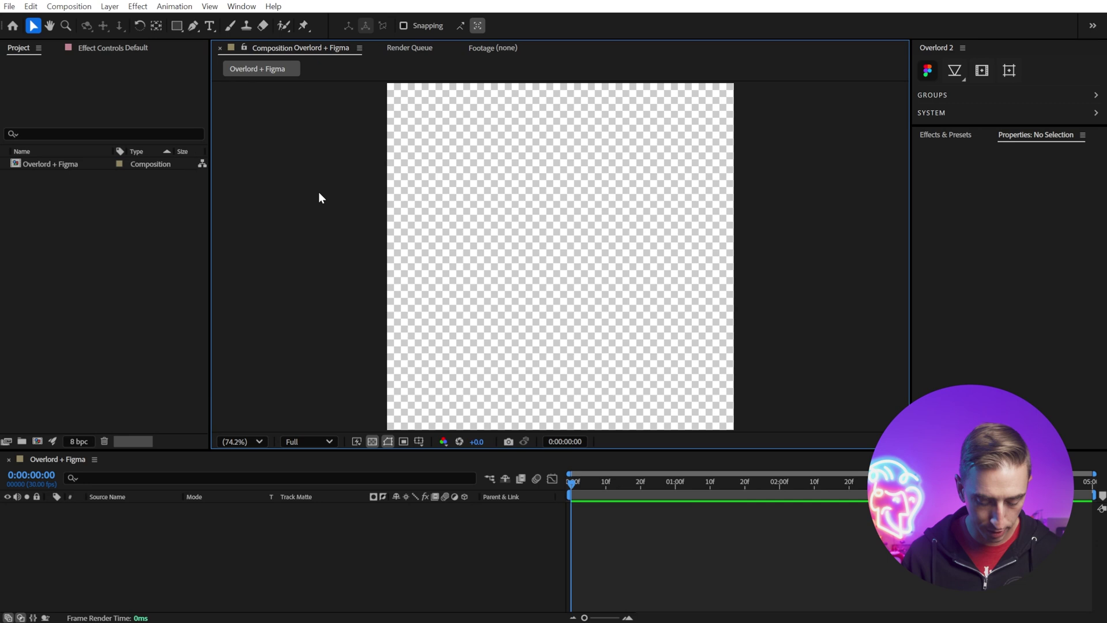
key("ctrl+n")
left_click(514, 187)
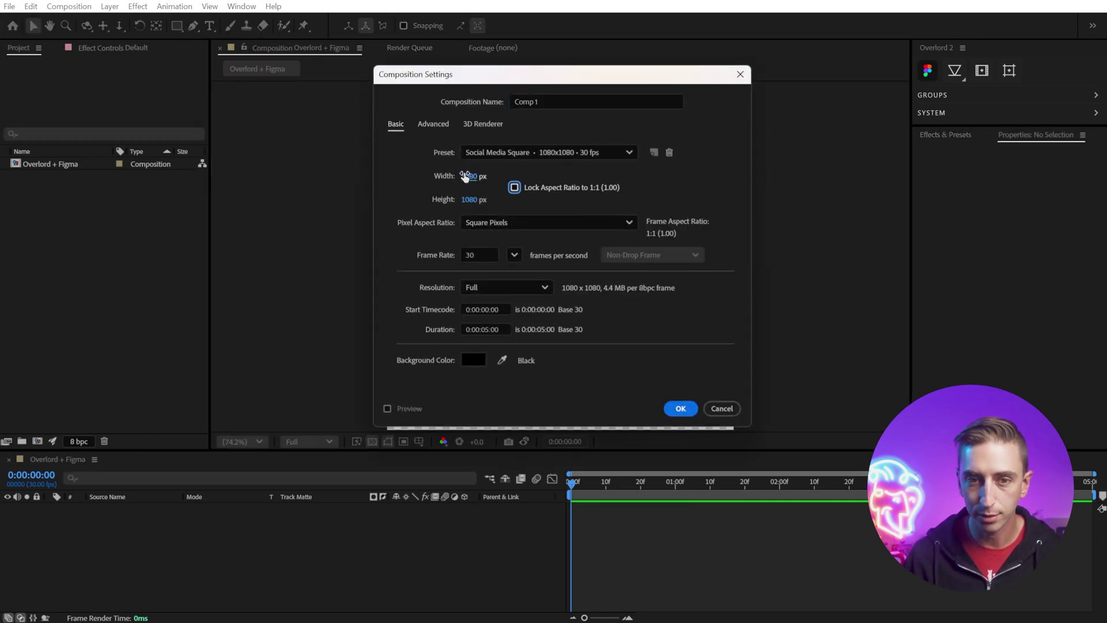
left_click(465, 177)
type("1920")
key("Return")
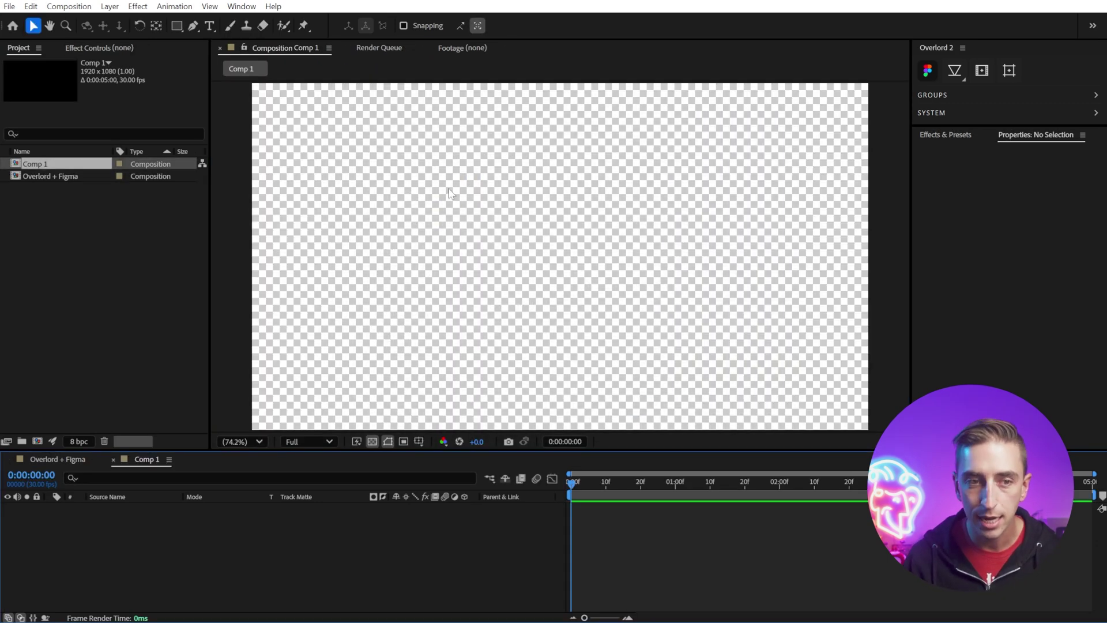
key("alt+Tab")
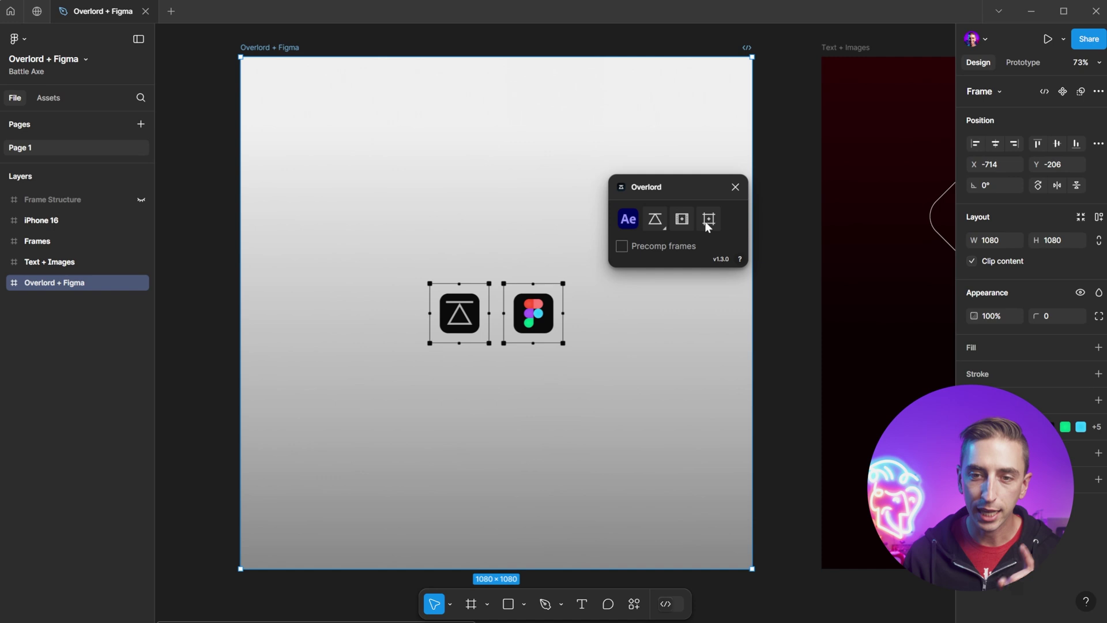
key("alt+Tab")
key("alt+Tab")
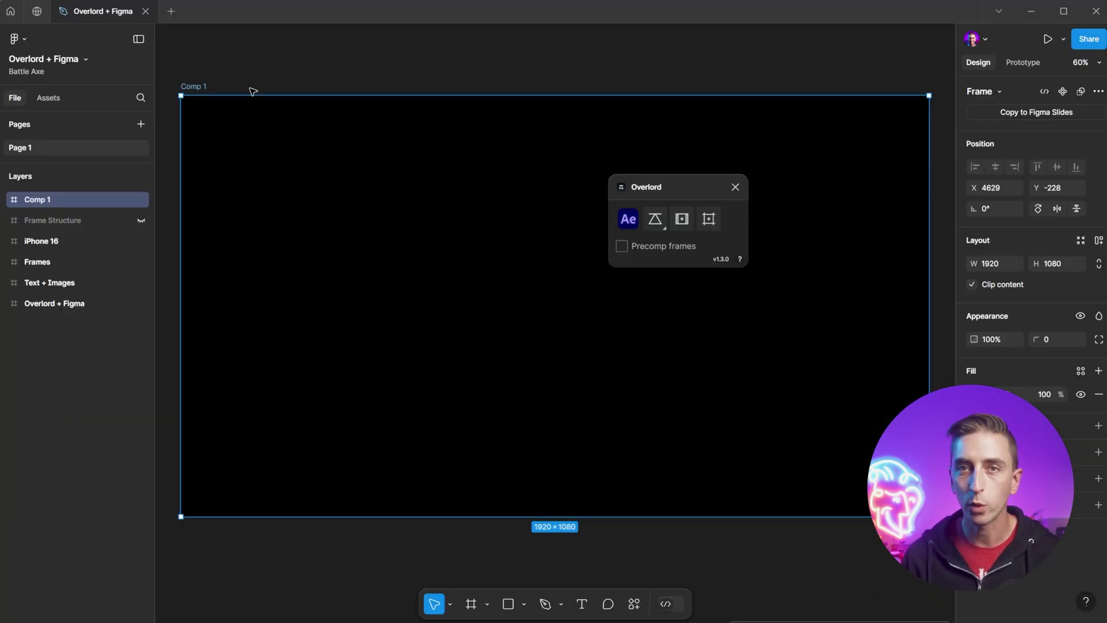
key("Delete")
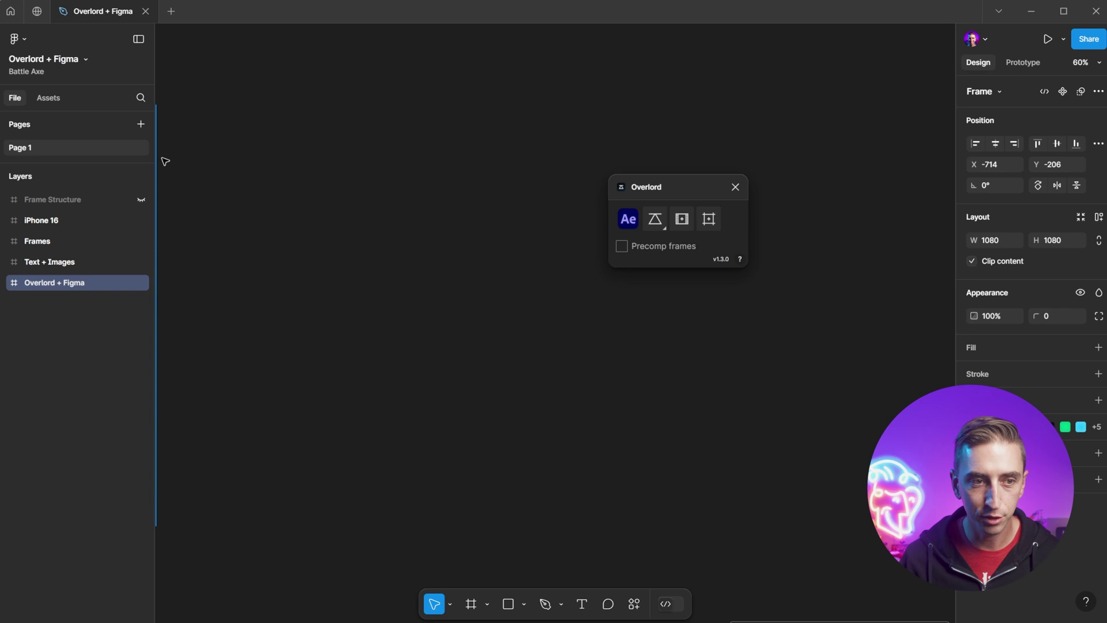
Zoom to the frame, set Overlord to Push selection, and push the frame to After Effects
key("shift+2")
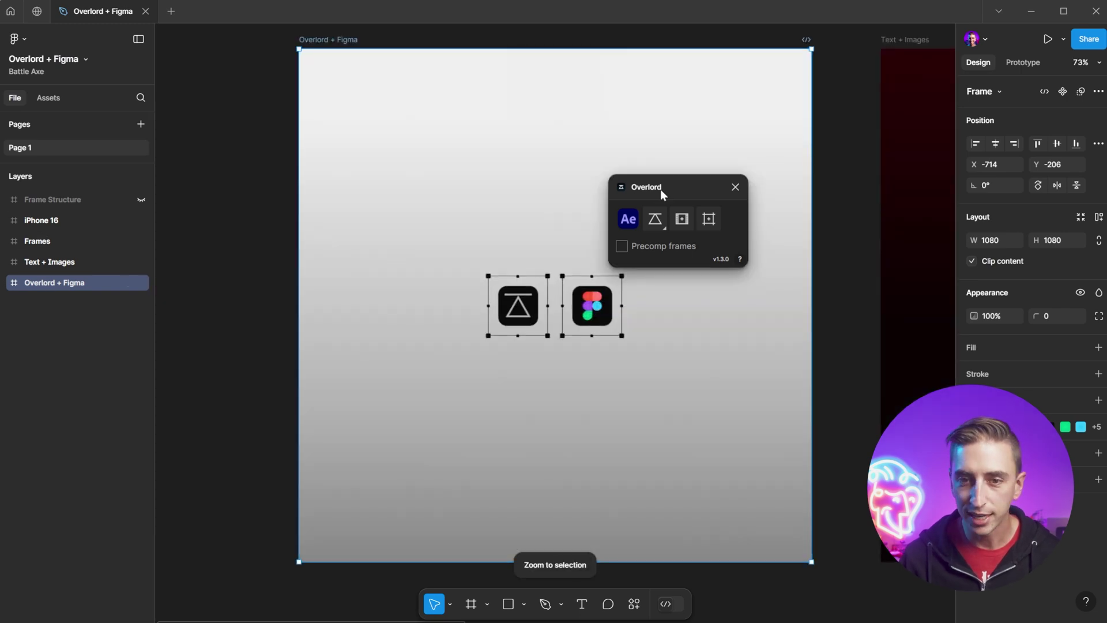
left_click_drag(663, 193, 740, 157)
mouse_move(734, 182)
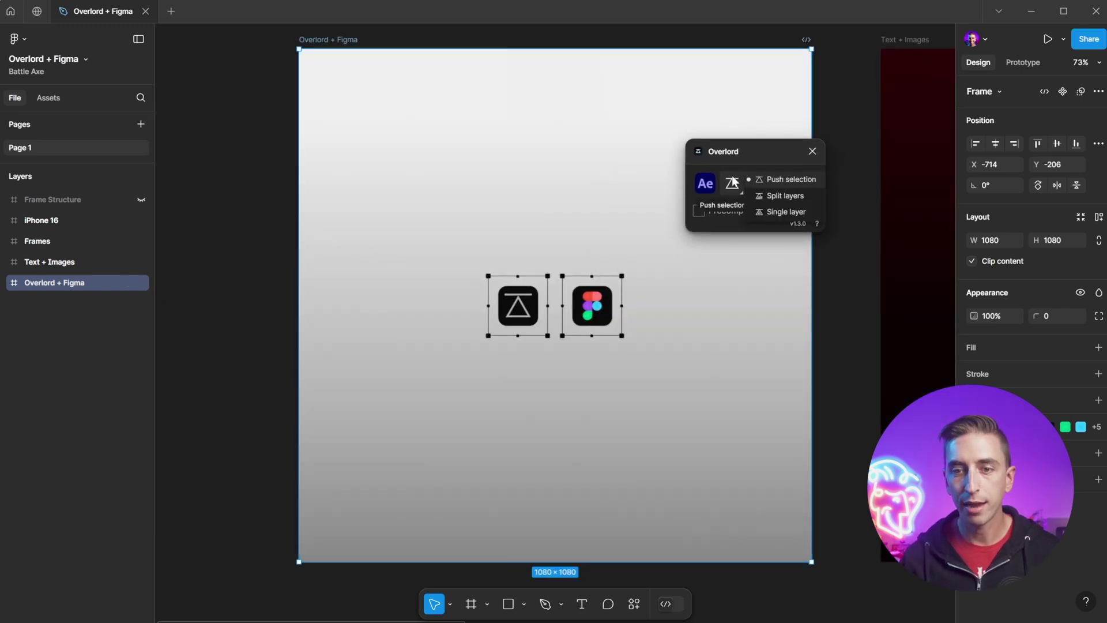
left_click(795, 180)
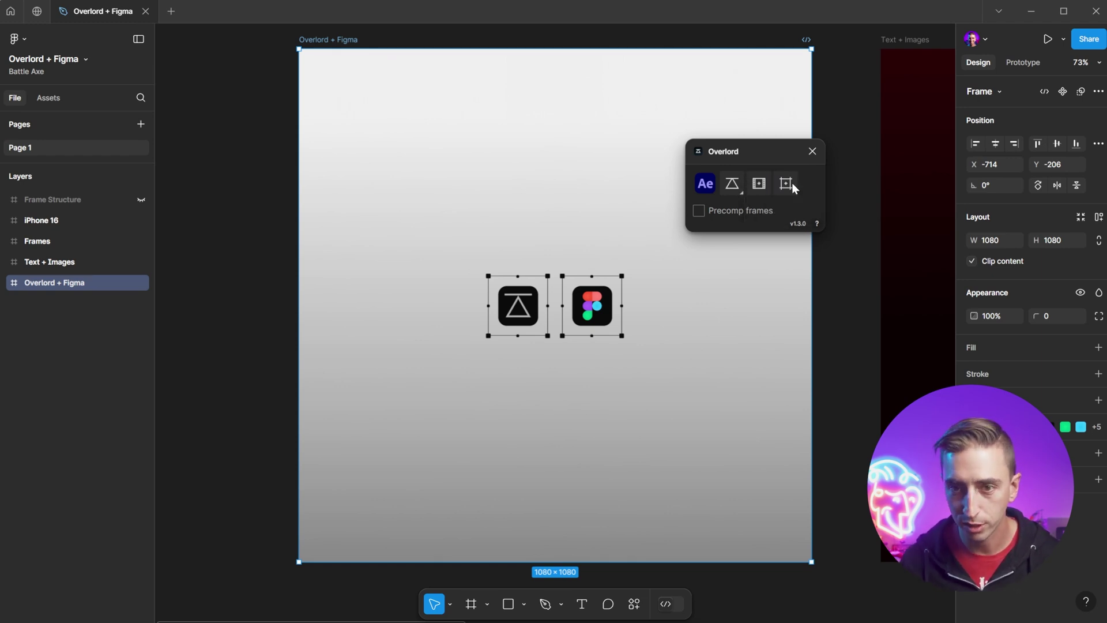
left_click_drag(762, 153, 705, 150)
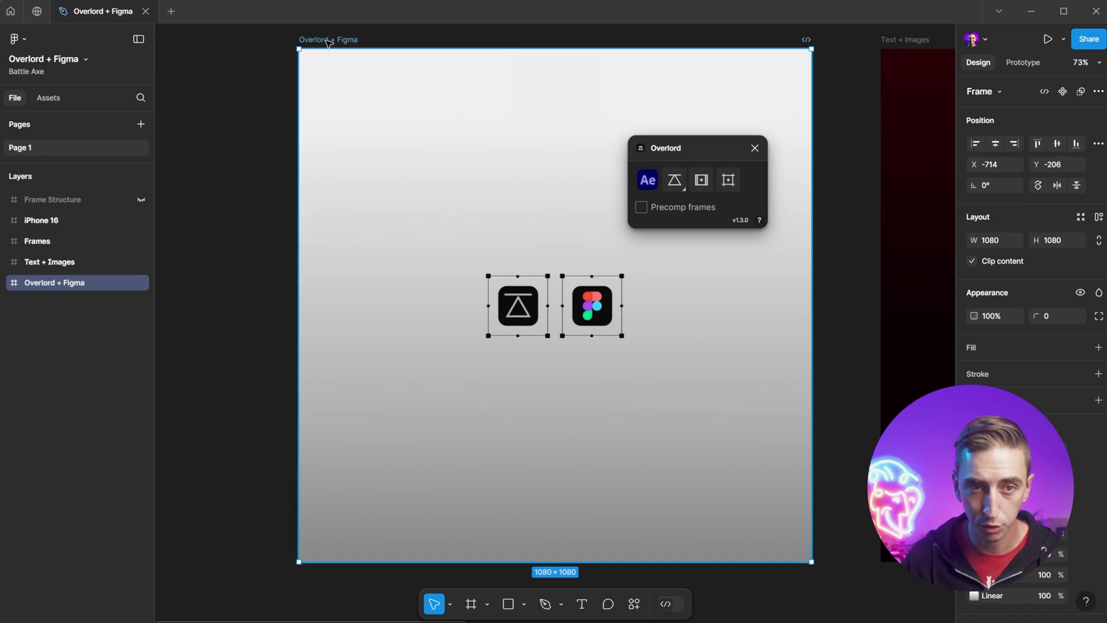
left_click(676, 181)
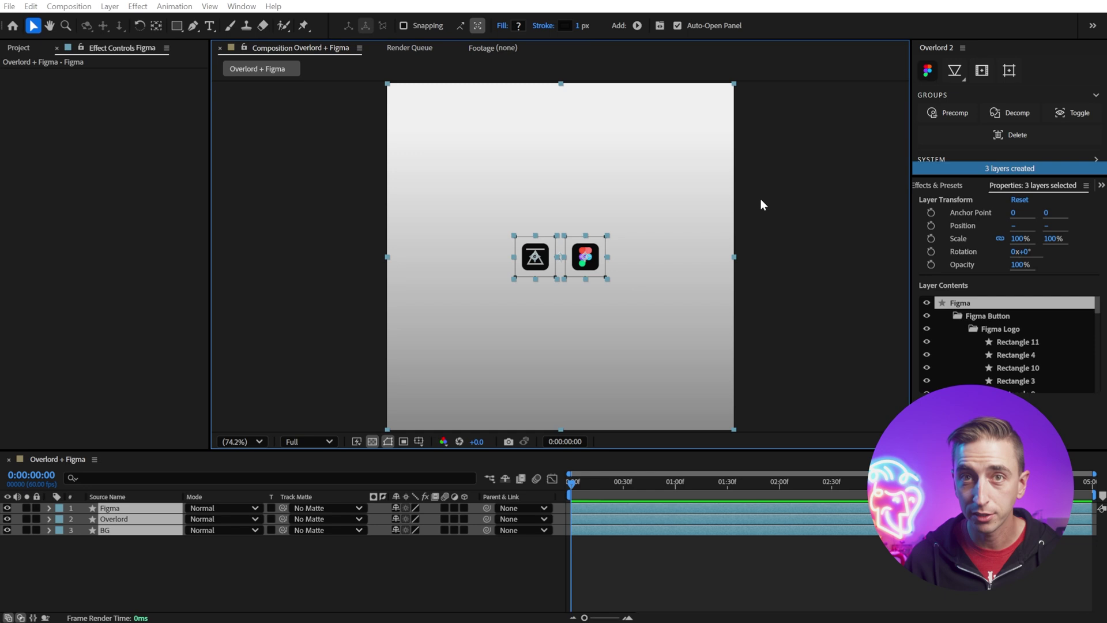
left_click(761, 199)
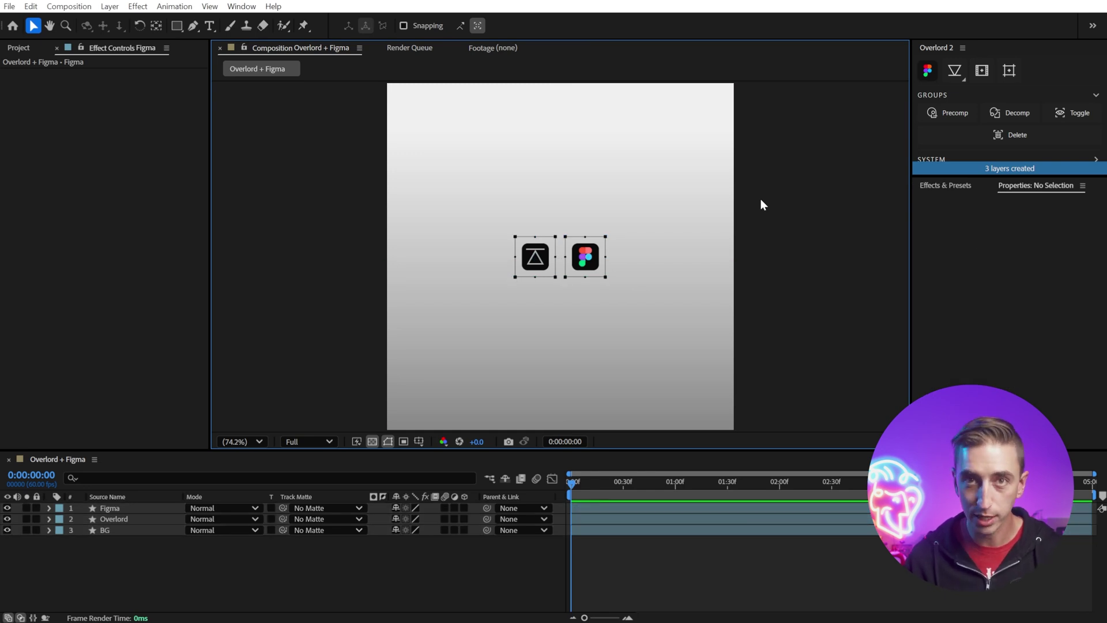
left_click(109, 509)
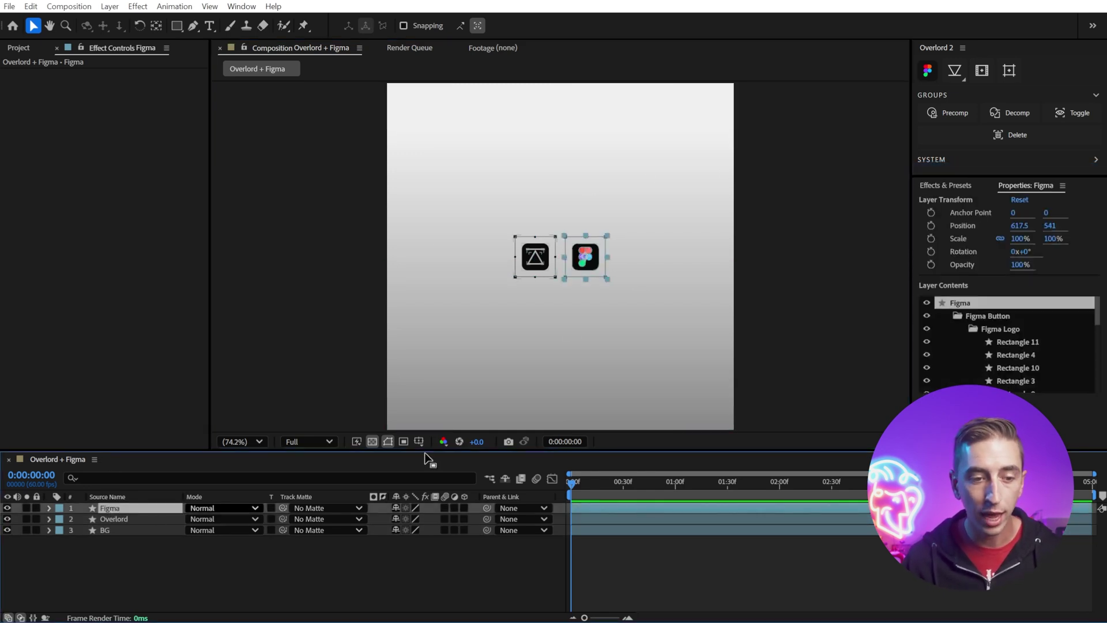
left_click_drag(585, 262, 624, 270)
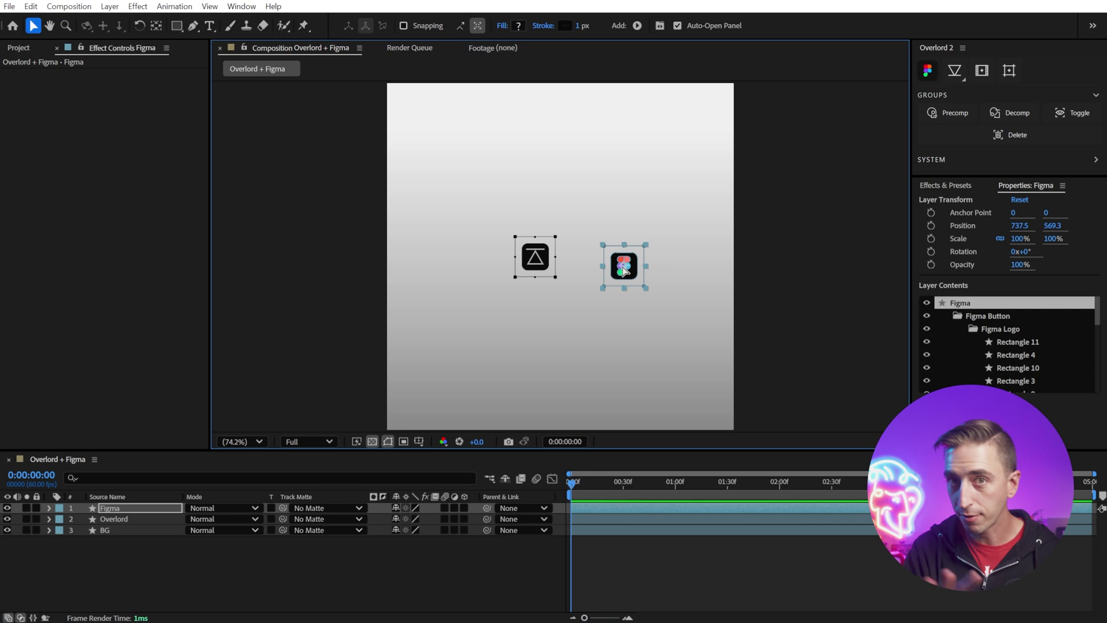
key("ctrl+z")
left_click(535, 257)
left_click_drag(542, 263, 534, 261)
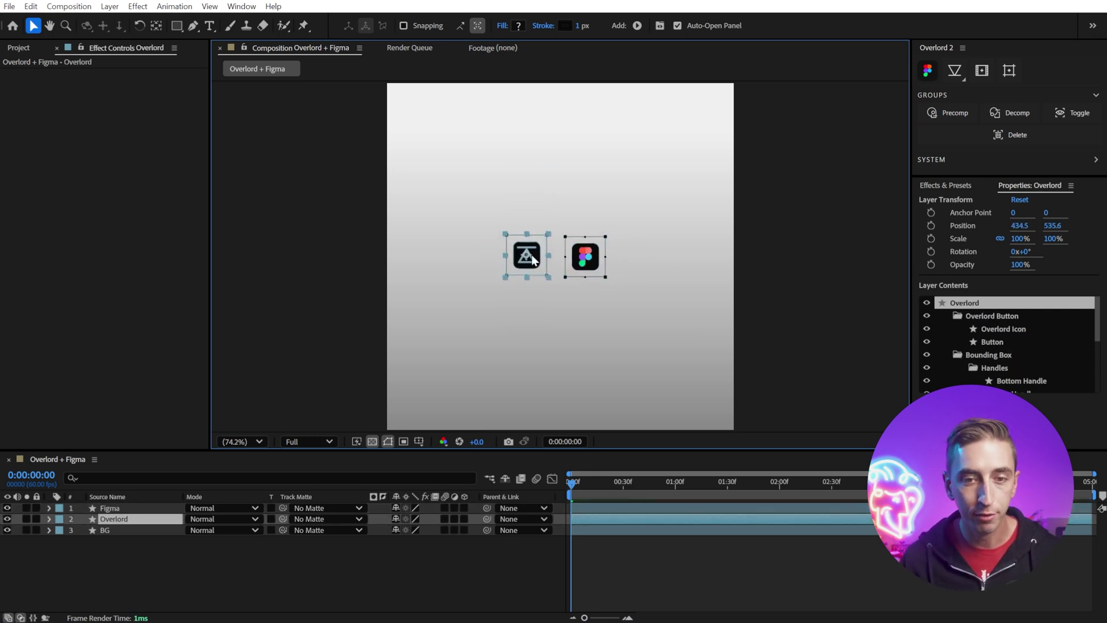
key("ctrl+z")
left_click(112, 528)
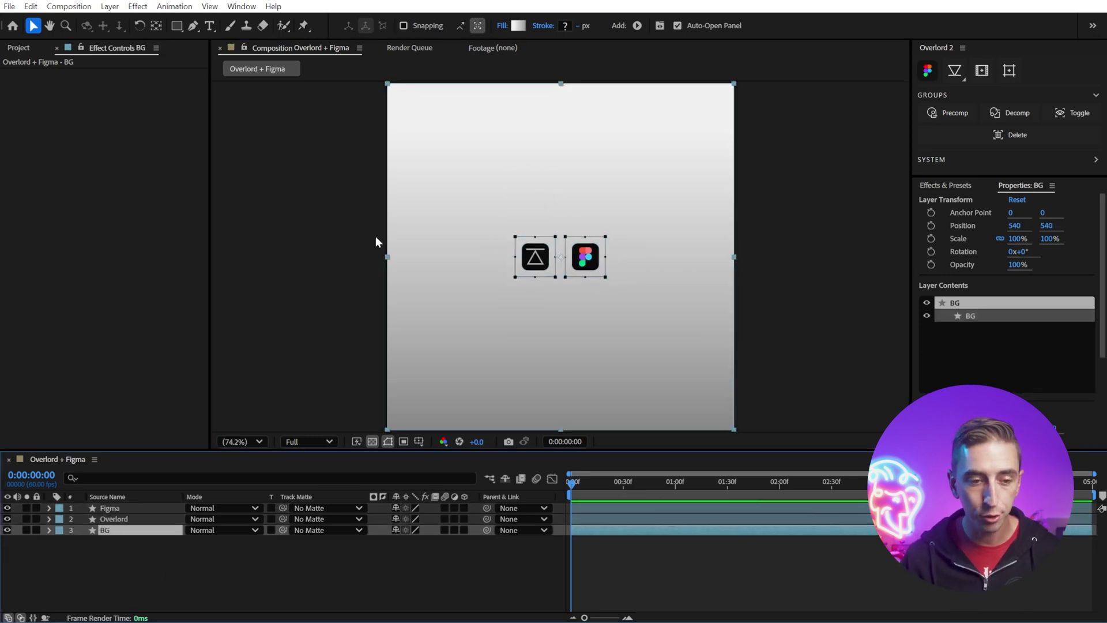
left_click_drag(375, 237, 522, 177)
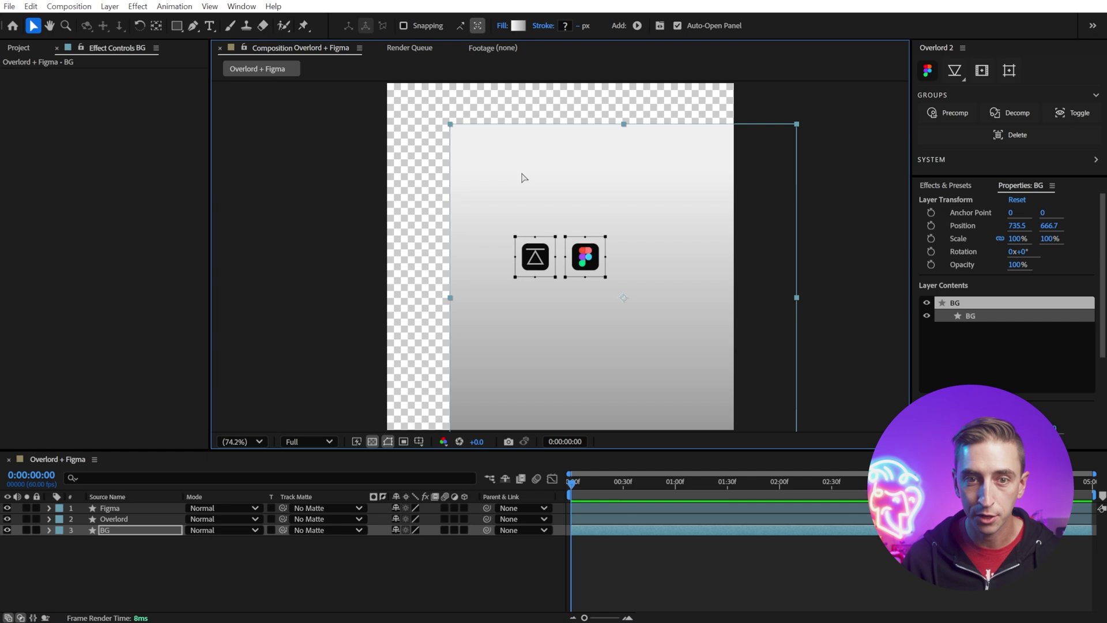
key("ctrl+z")
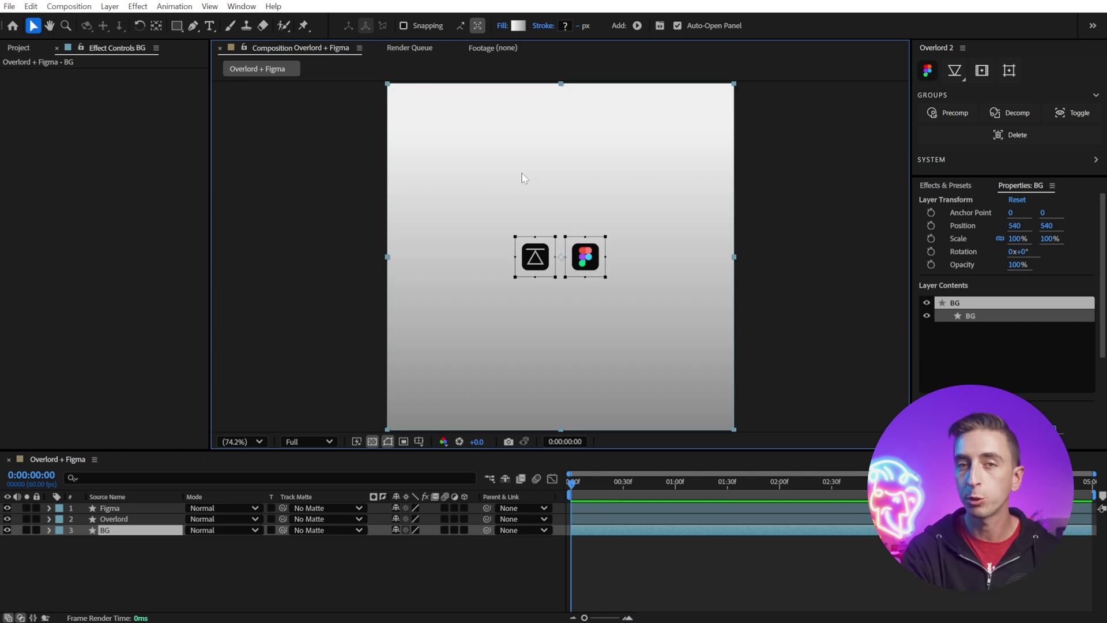
Expand the Overlord + Figma frame and inspect the Figma layer's Button, Handles and Bounding Box children
left_click(111, 510)
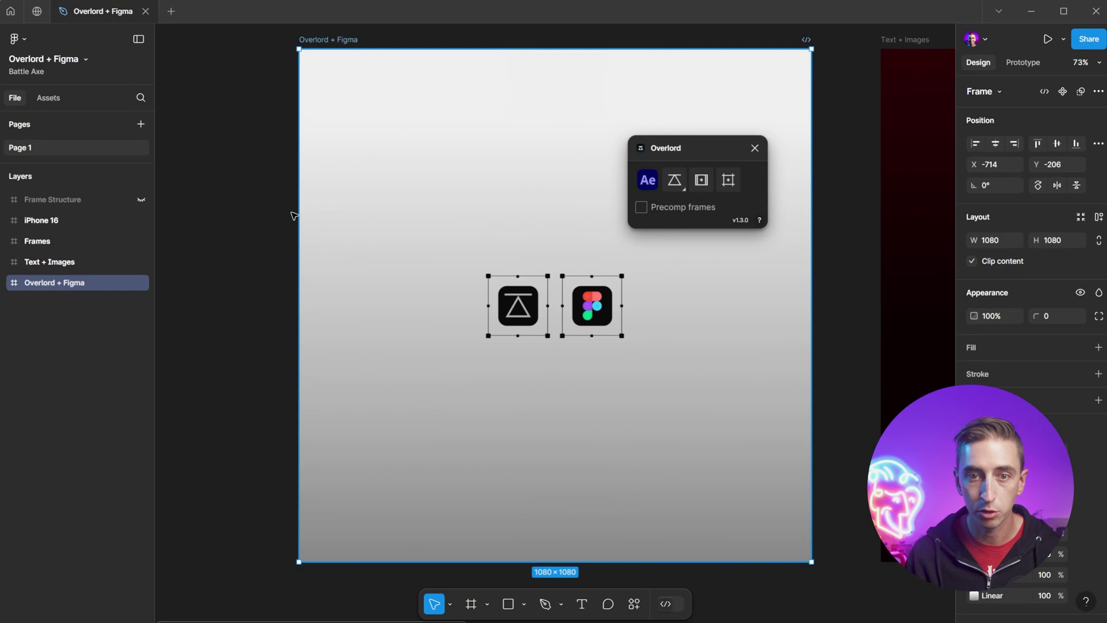
left_click(5, 284)
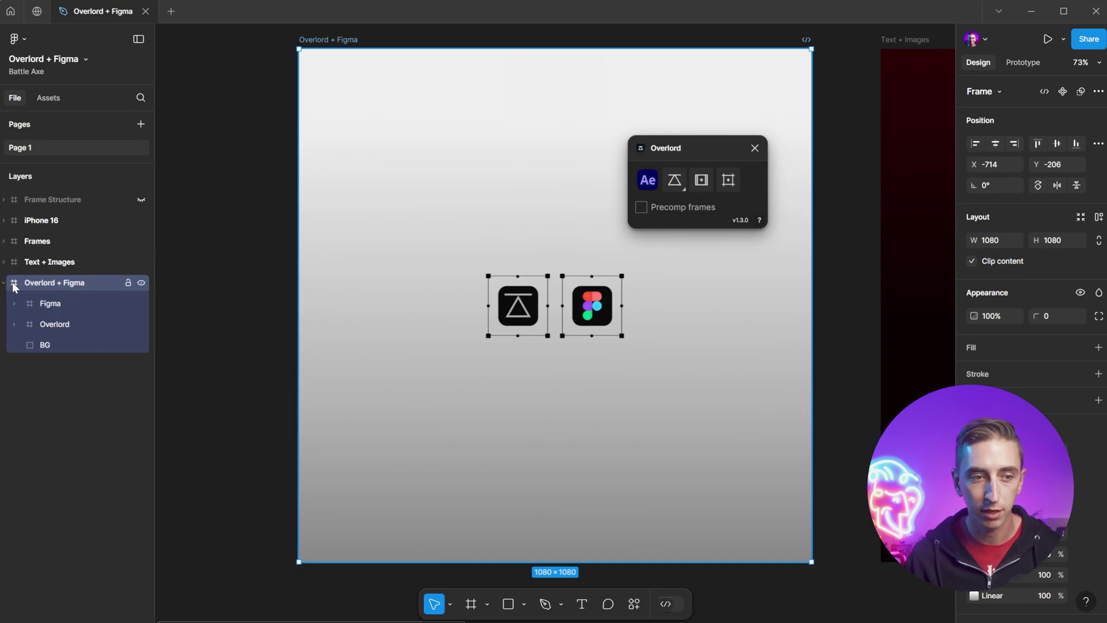
left_click(49, 303)
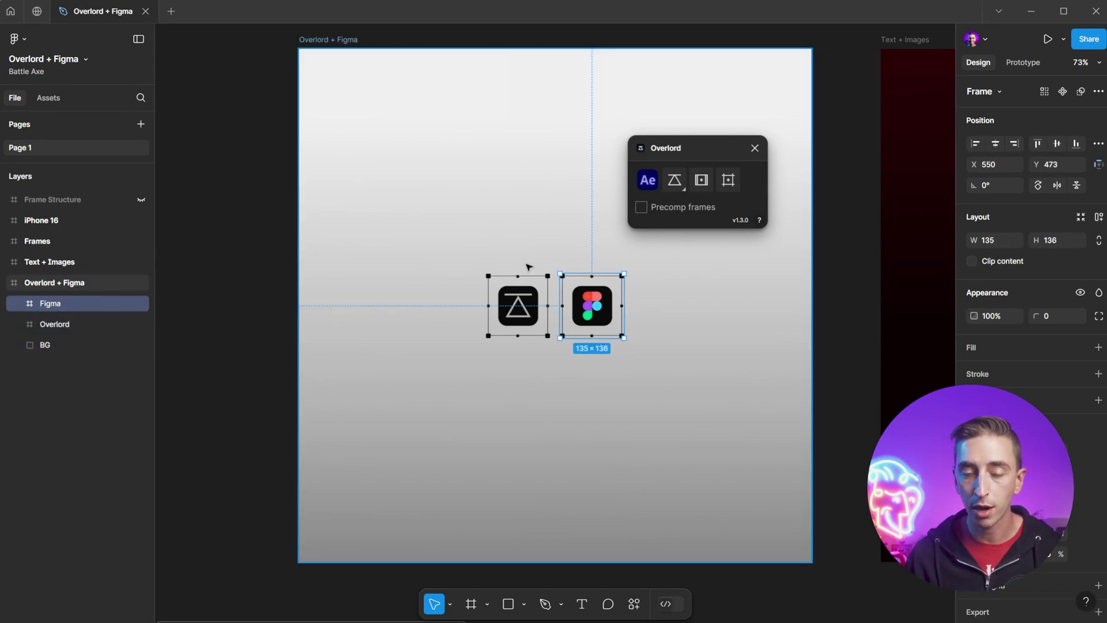
left_click(14, 304)
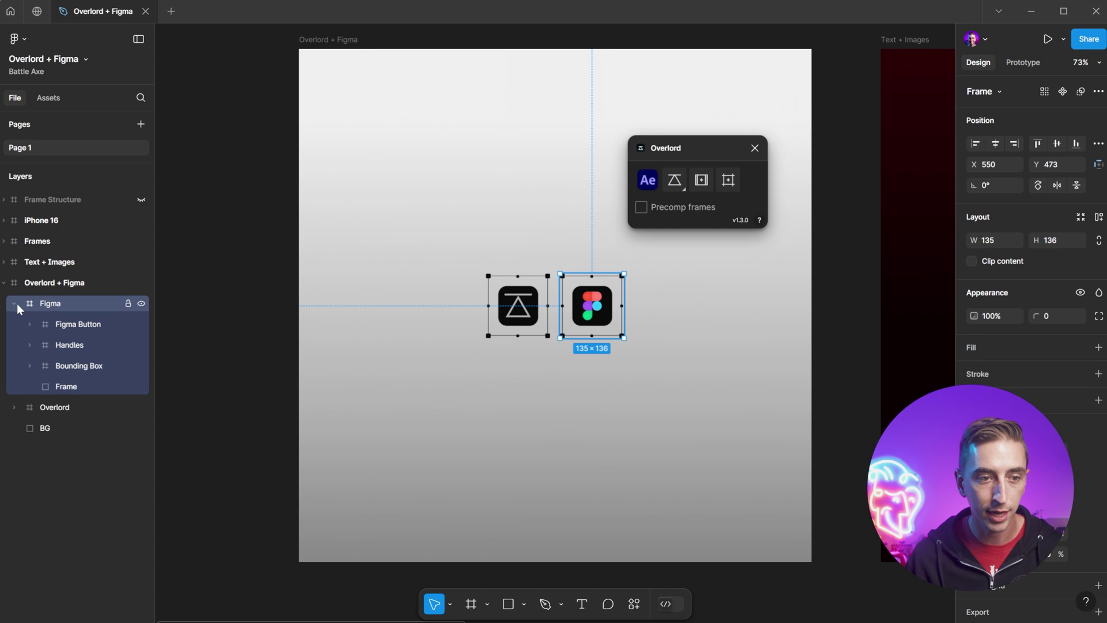
left_click(79, 325)
left_click(73, 345)
left_click(78, 363)
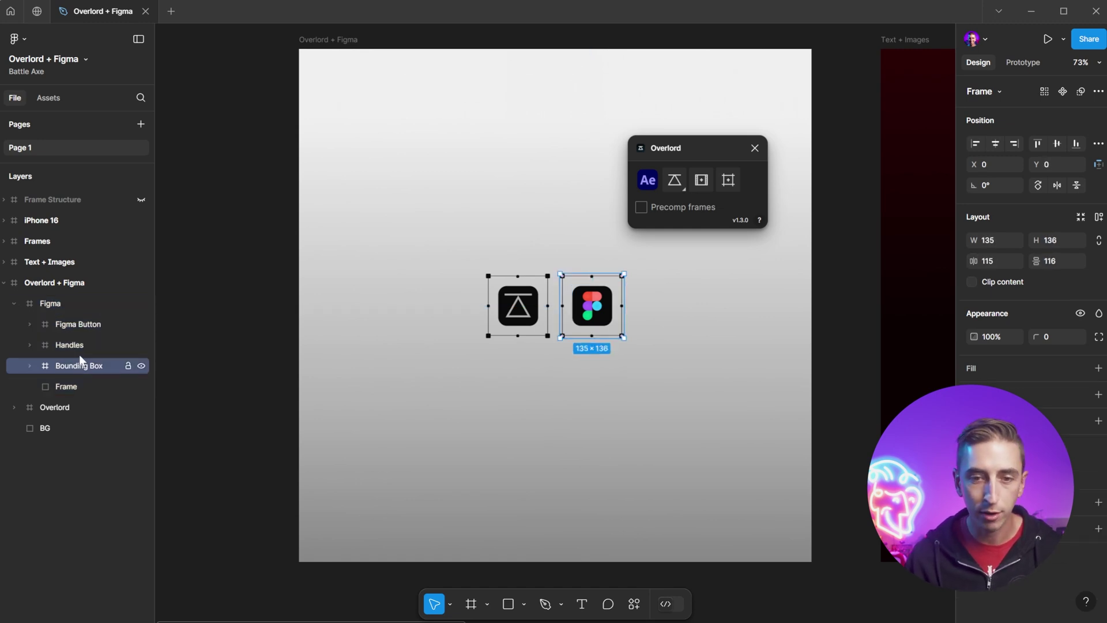
left_click(12, 303)
left_click(54, 305)
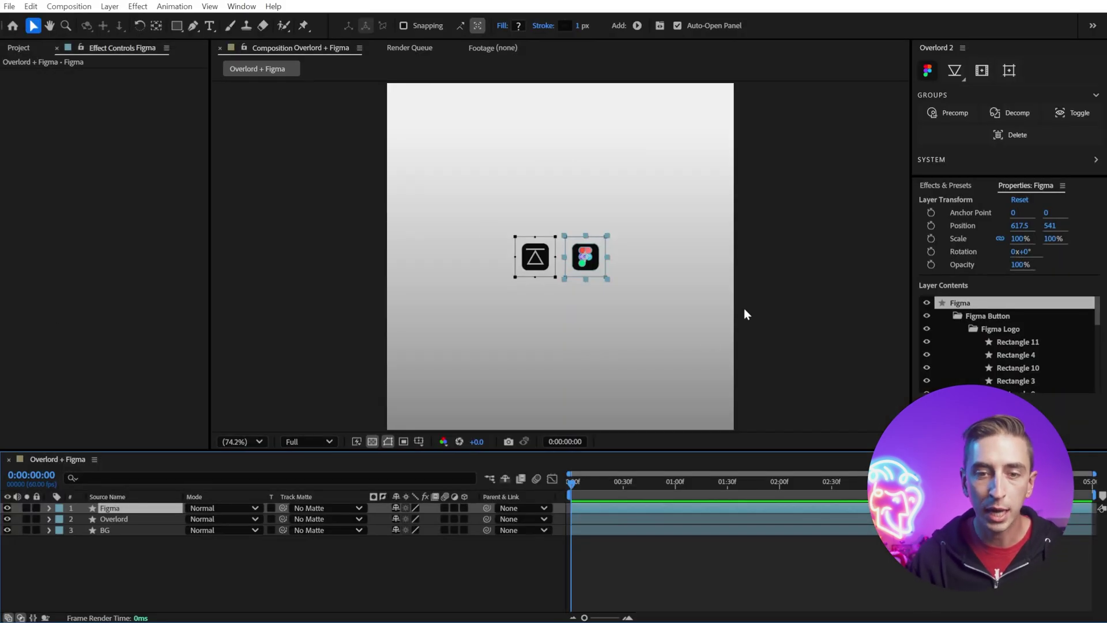
Compare against After Effects and select the BG gradient layer in Figma
key("alt+Tab")
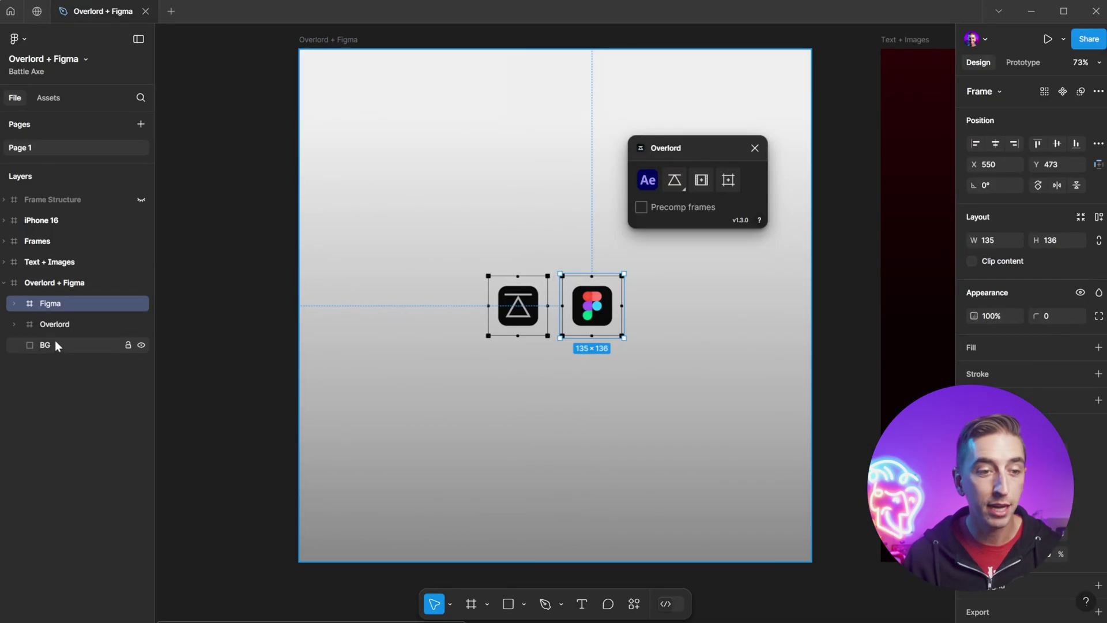
left_click(44, 345)
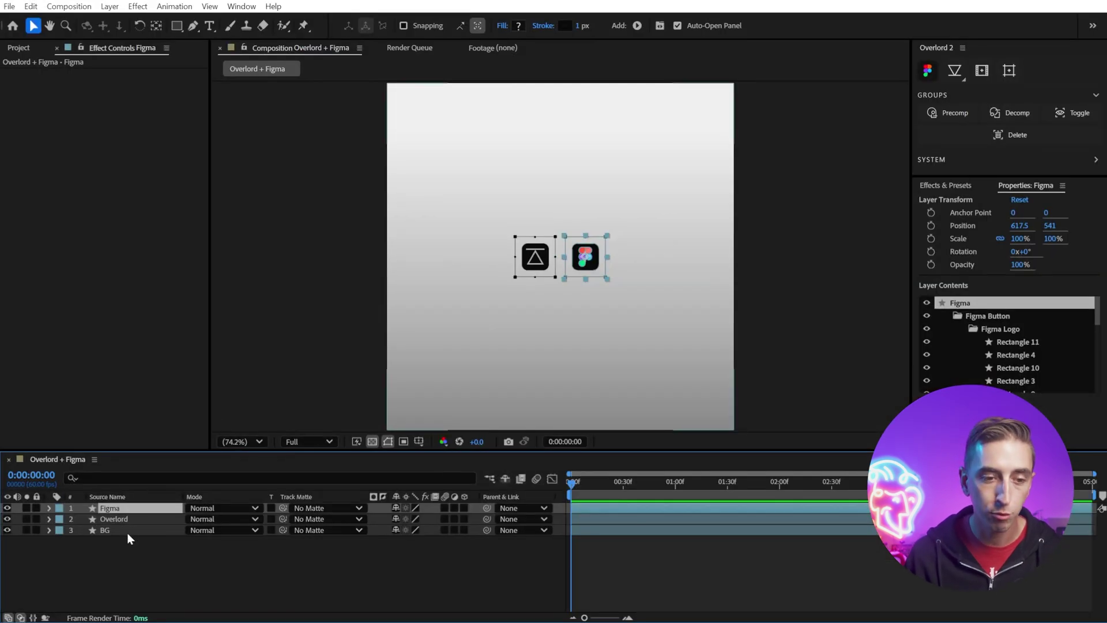
left_click(127, 533)
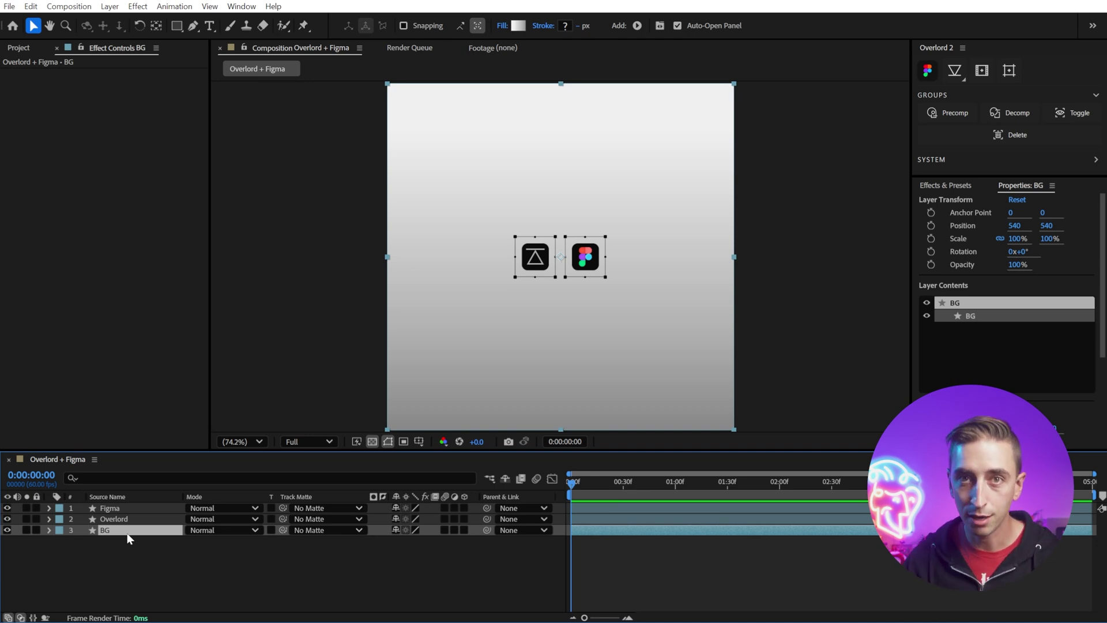
key("alt+Tab")
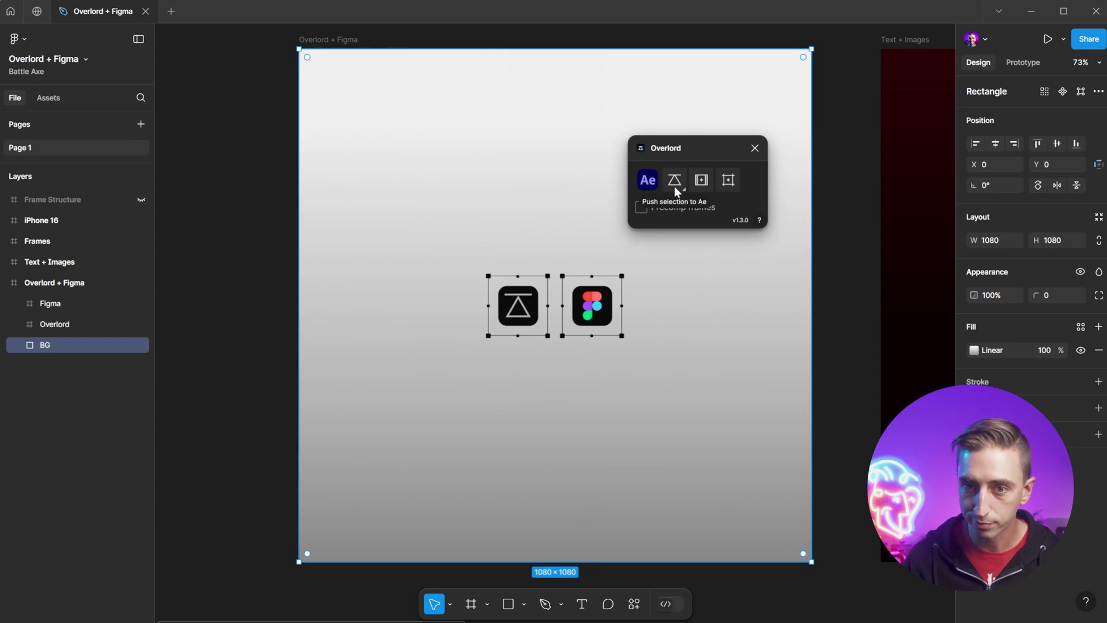
Pan to the Text + Images poster frame, select it, and push it to After Effects
left_click_drag(836, 123, 314, 126)
left_click_drag(698, 149, 823, 90)
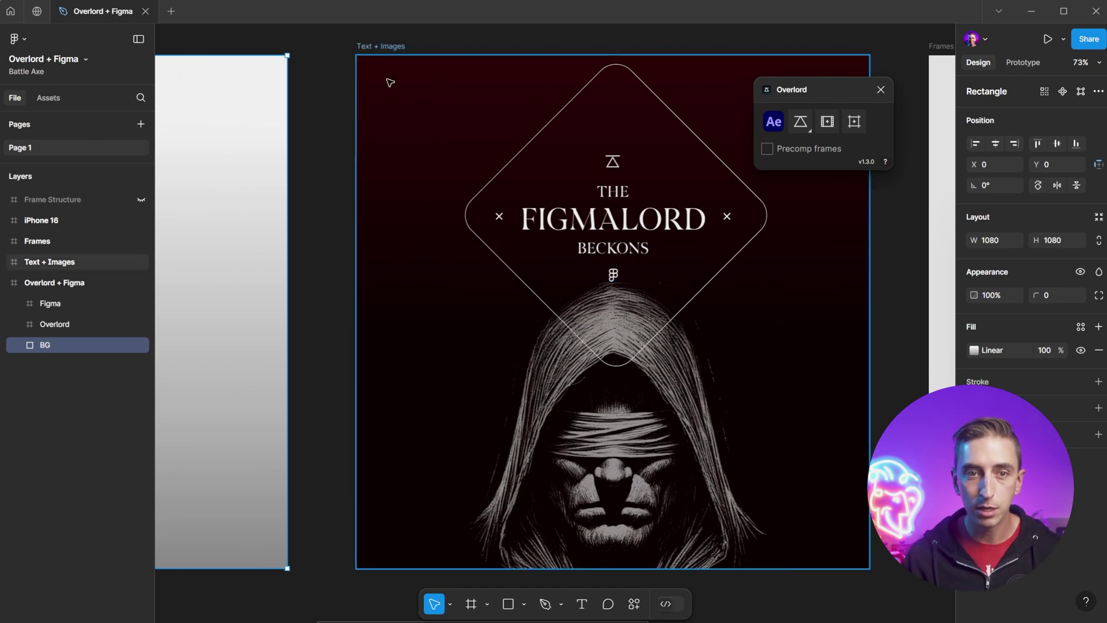
left_click(382, 46)
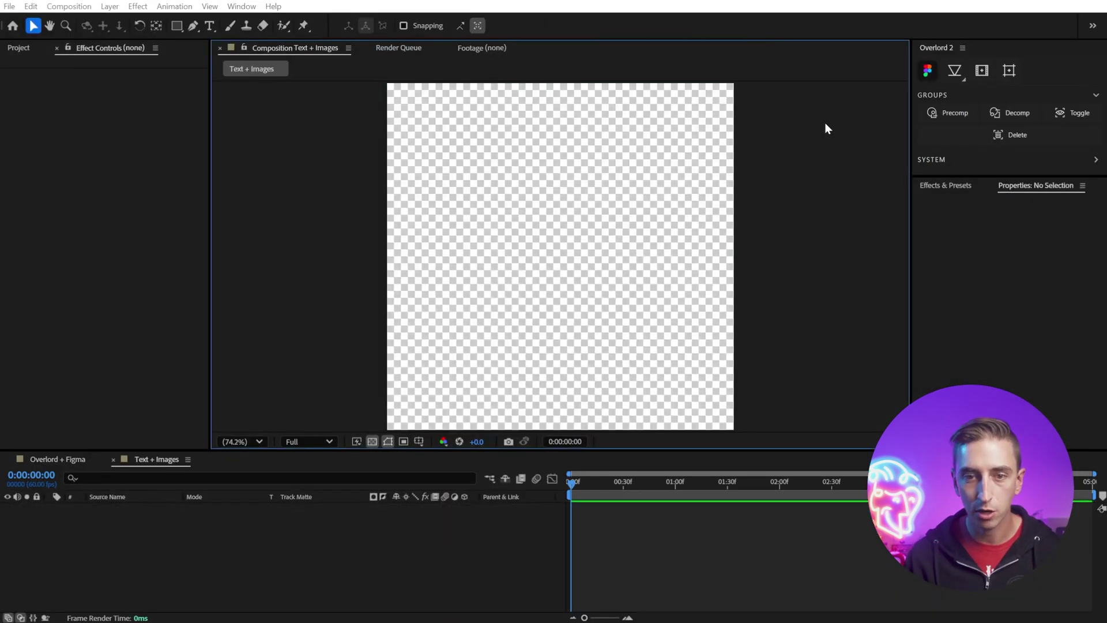
key("alt+Tab")
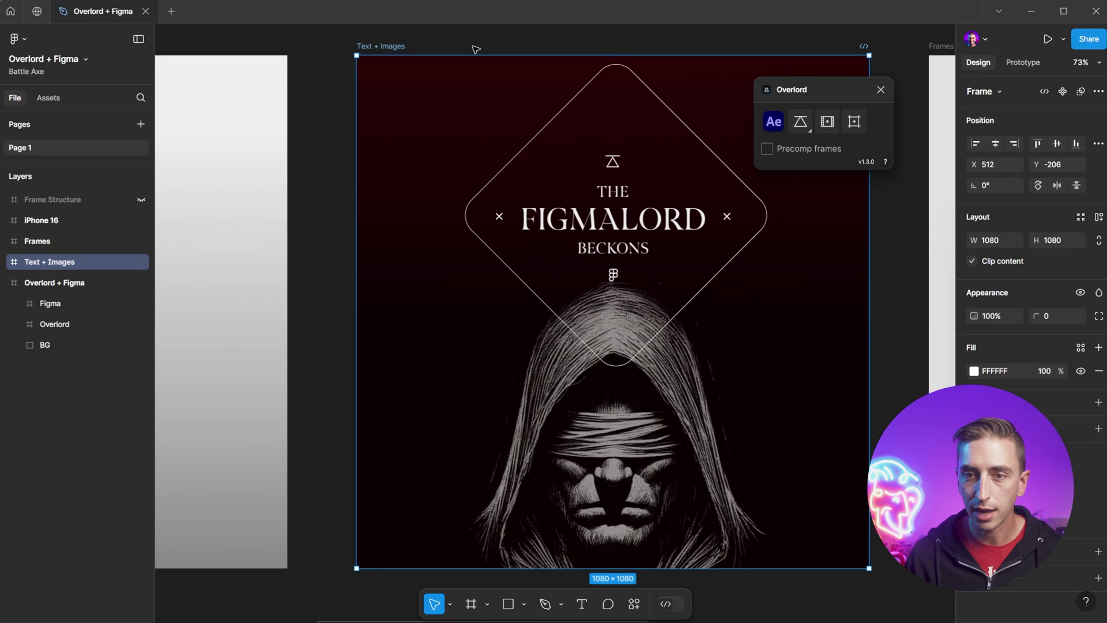
left_click(804, 120)
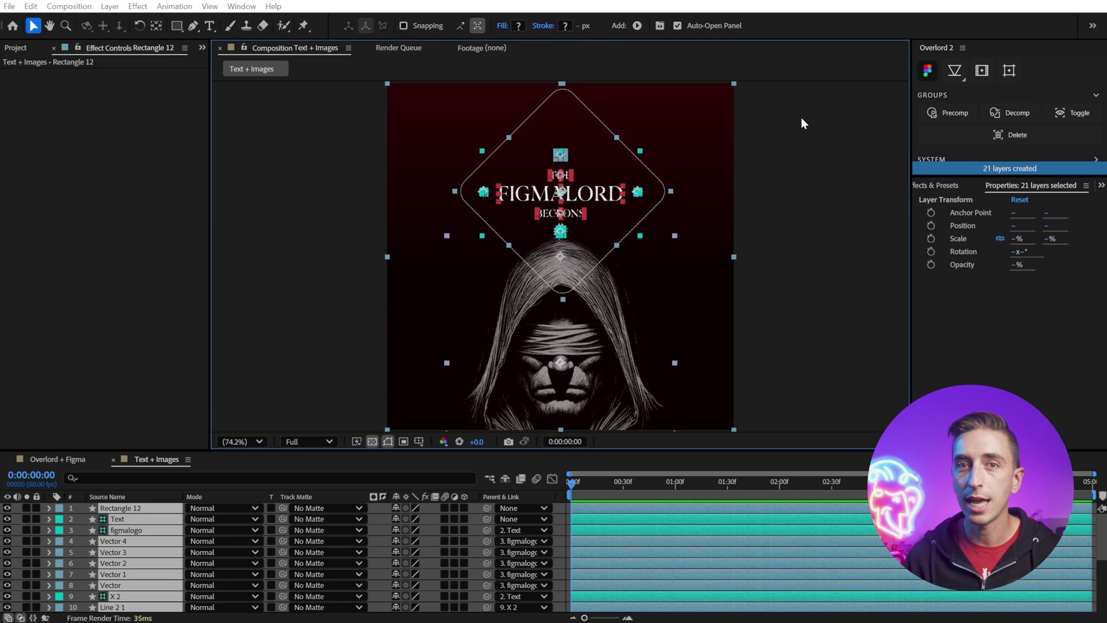
left_click(803, 123)
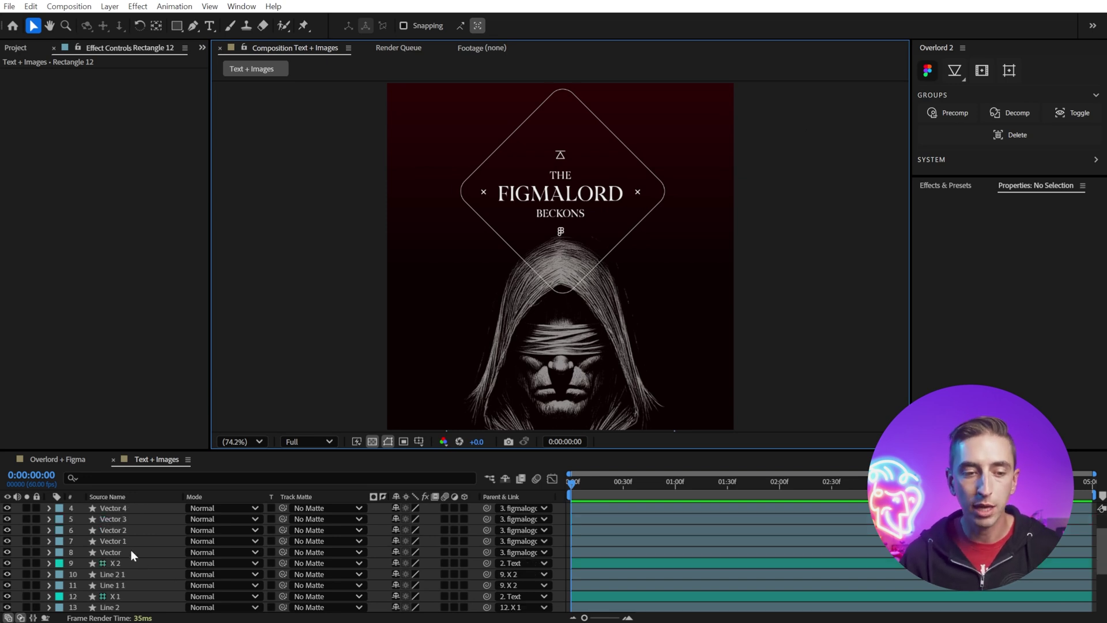
scroll(130, 549, "down", 2)
scroll(130, 551, "up", 2)
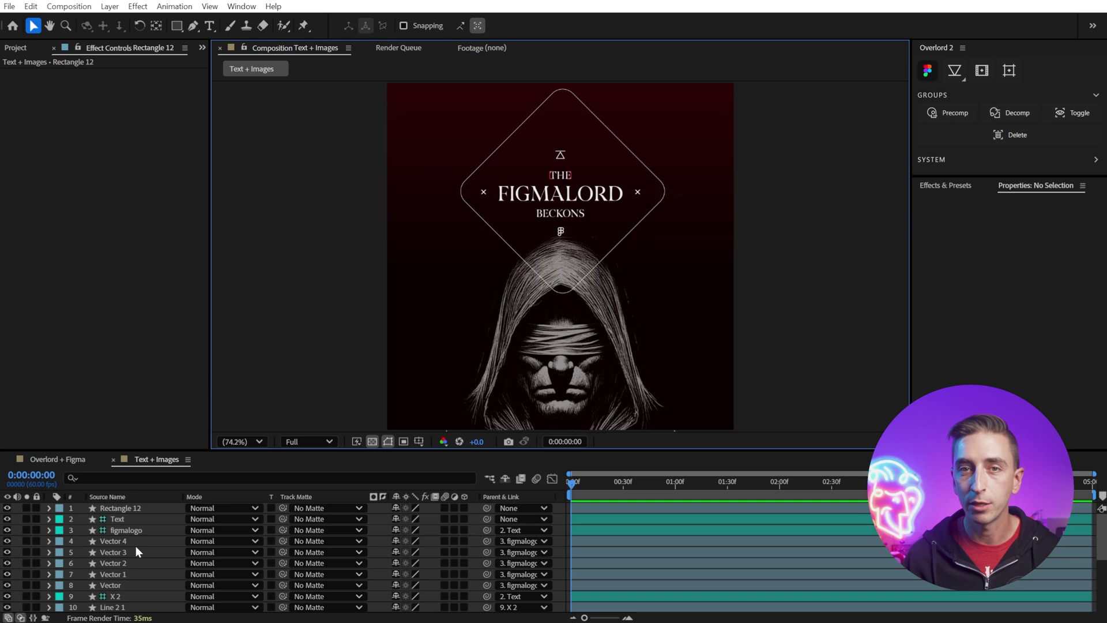
left_click(127, 519)
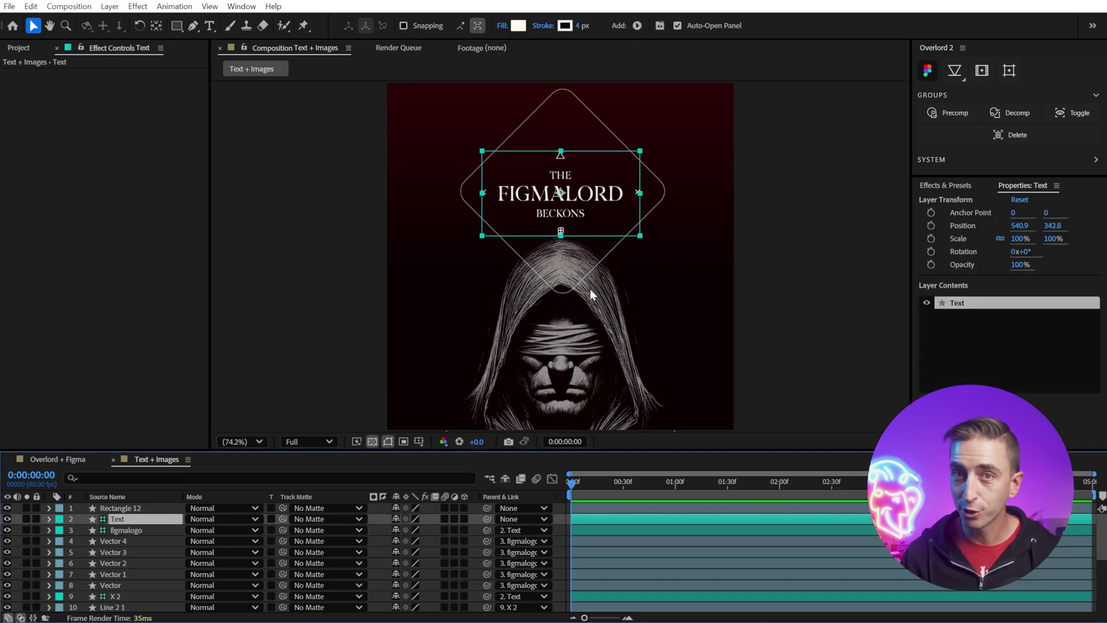
left_click(786, 247)
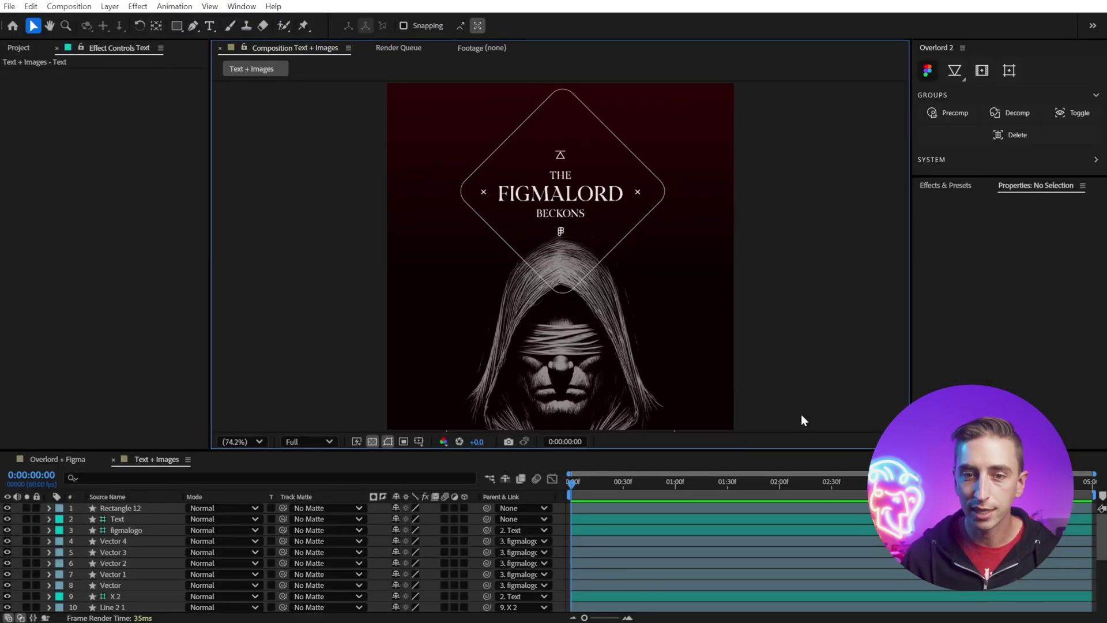
left_click(581, 151)
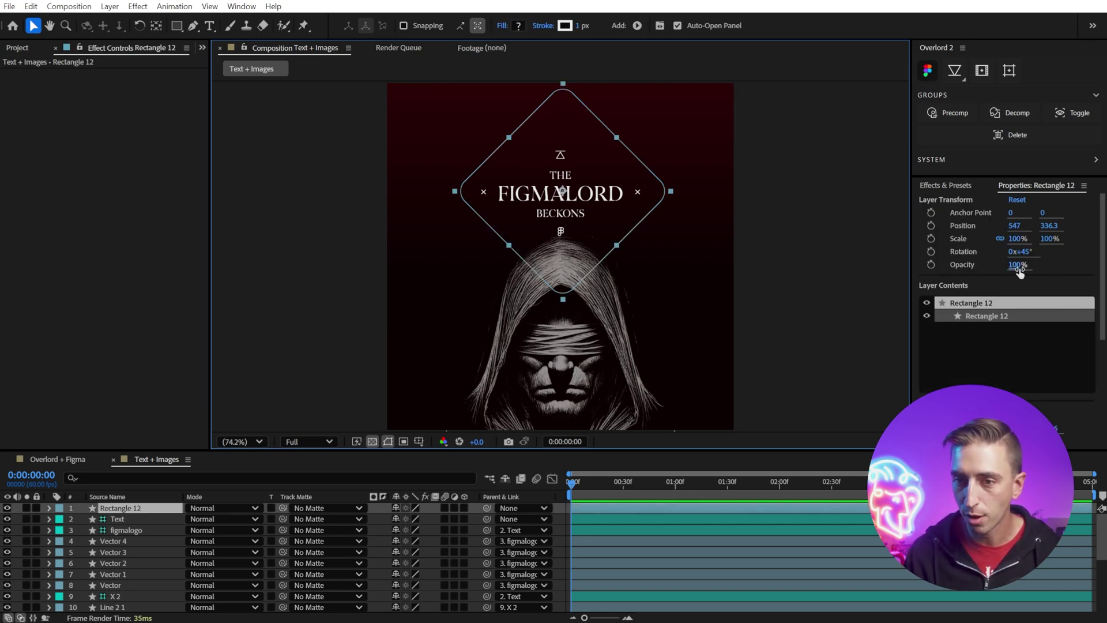
scroll(979, 296, "down", 5)
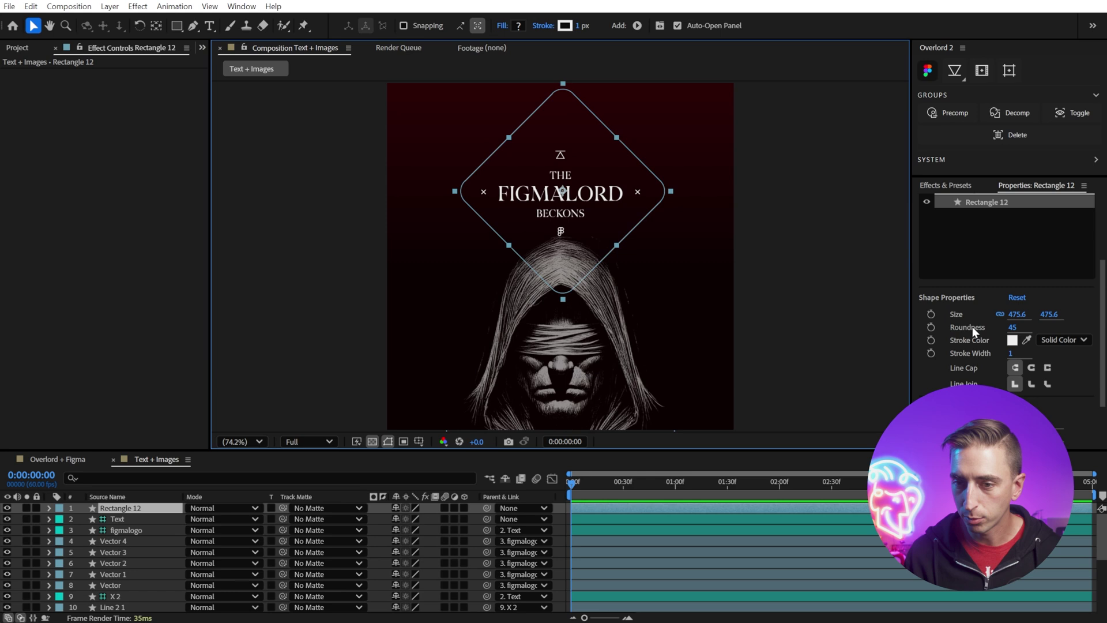
left_click_drag(1022, 316, 1042, 325)
key("ctrl+z")
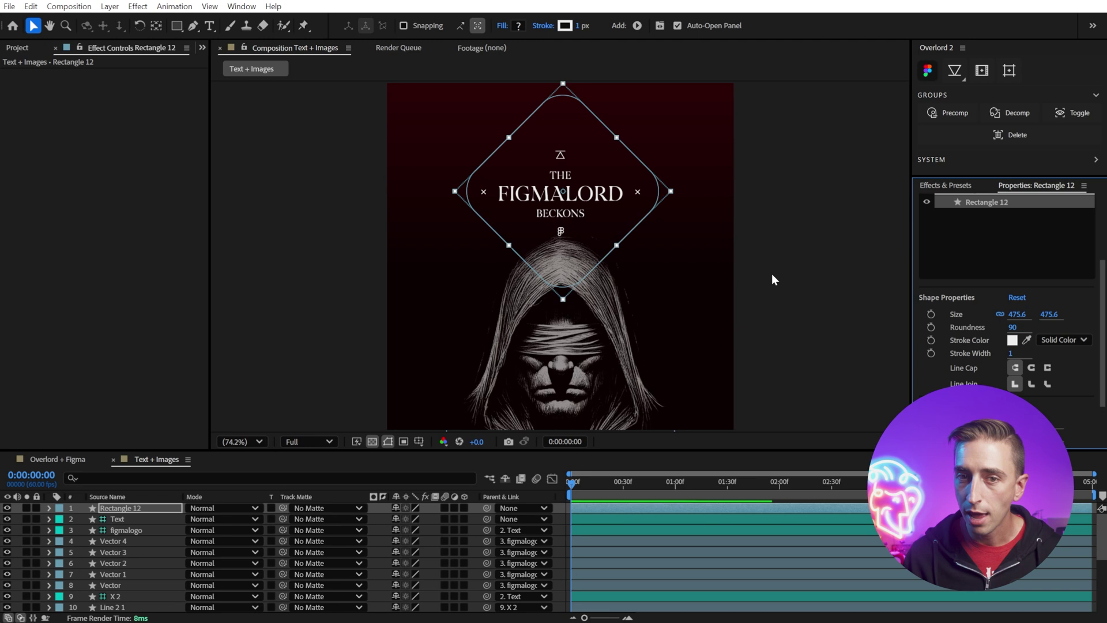
key("ctrl+z")
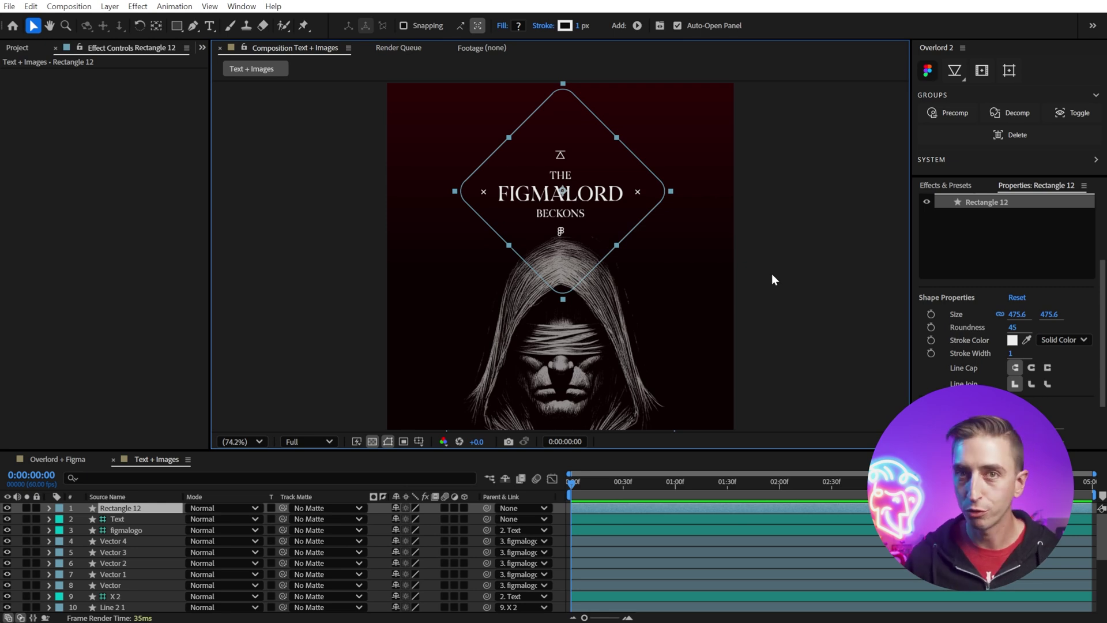
left_click(784, 290)
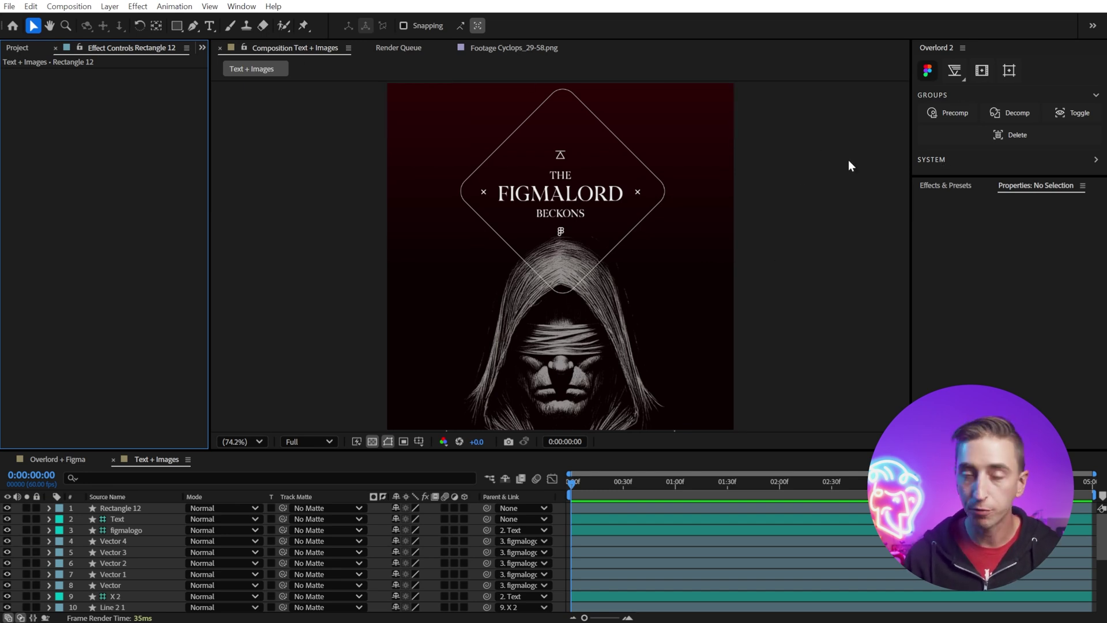
Expand Overlord's SYSTEM settings to read the Image folder path, then collapse them and shorten the panel
left_click(942, 161)
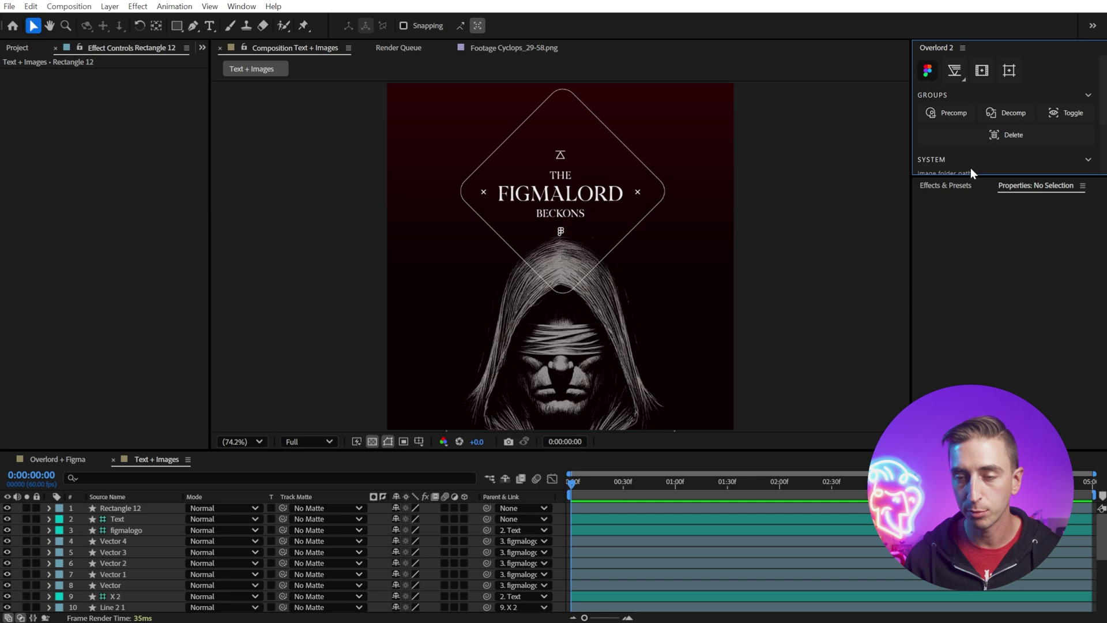
left_click_drag(966, 176, 965, 259)
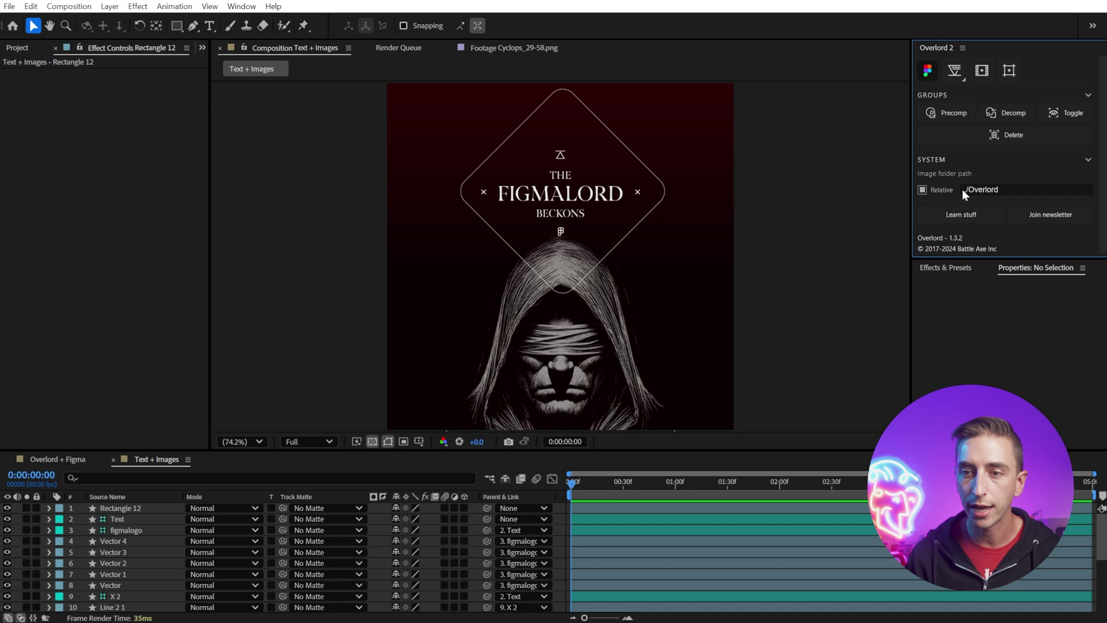
left_click_drag(941, 258, 959, 162)
left_click(1088, 157)
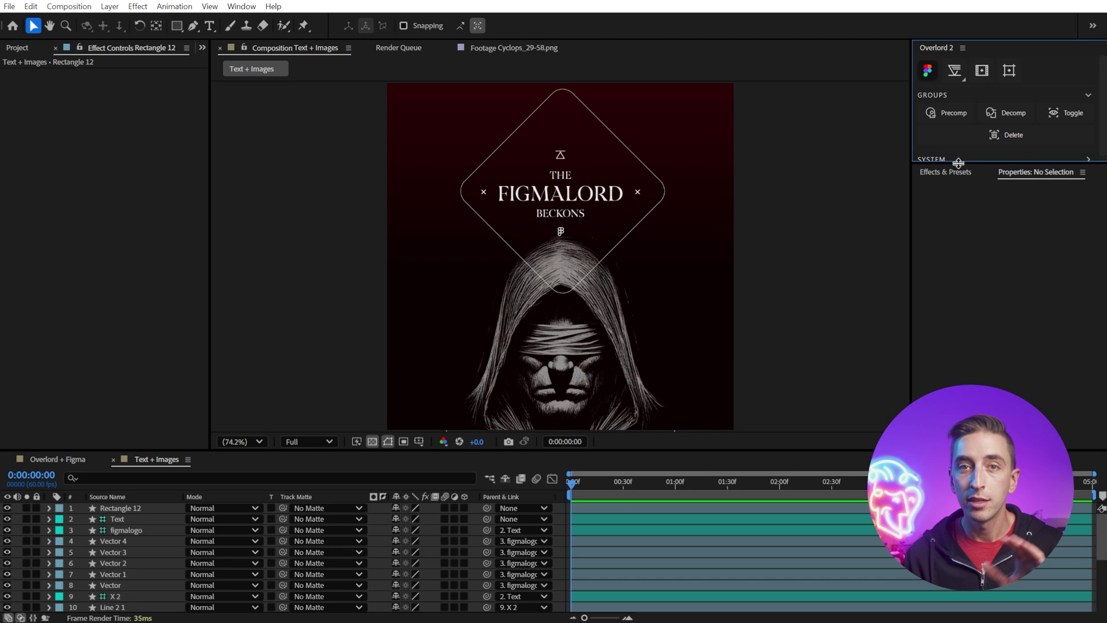
Reveal Cyclops_29-58.png inside the Project panel's Overlord > Images folder and select it
left_click(16, 48)
left_click(5, 164)
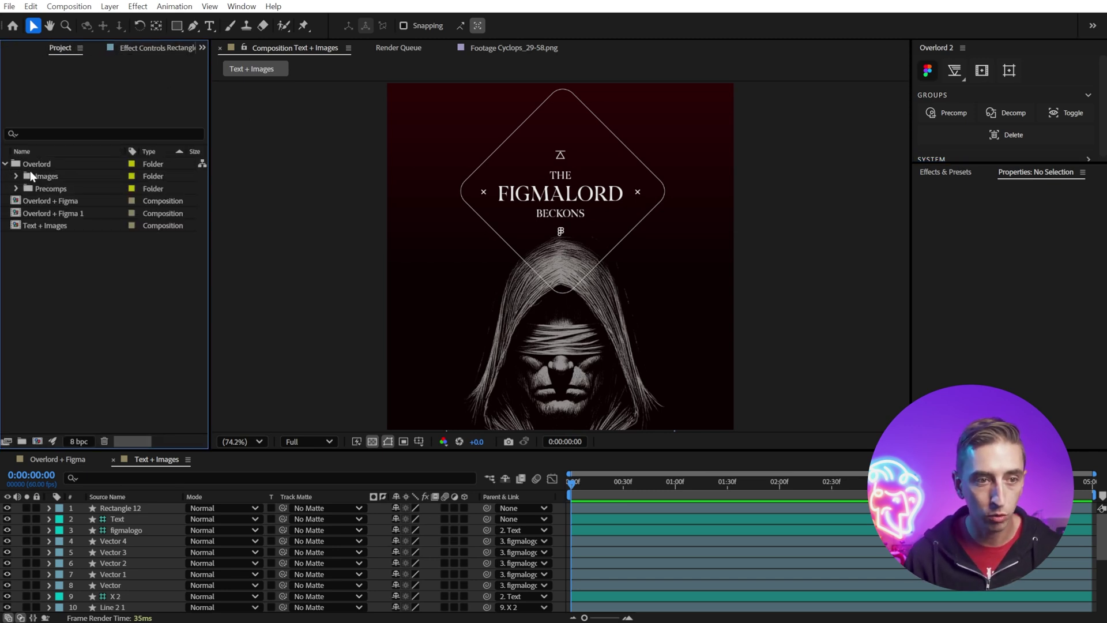
left_click(18, 177)
left_click_drag(52, 189, 601, 342)
Test-scale the Cyclops image layer, undo the change, then collapse and deselect the layer
key("s")
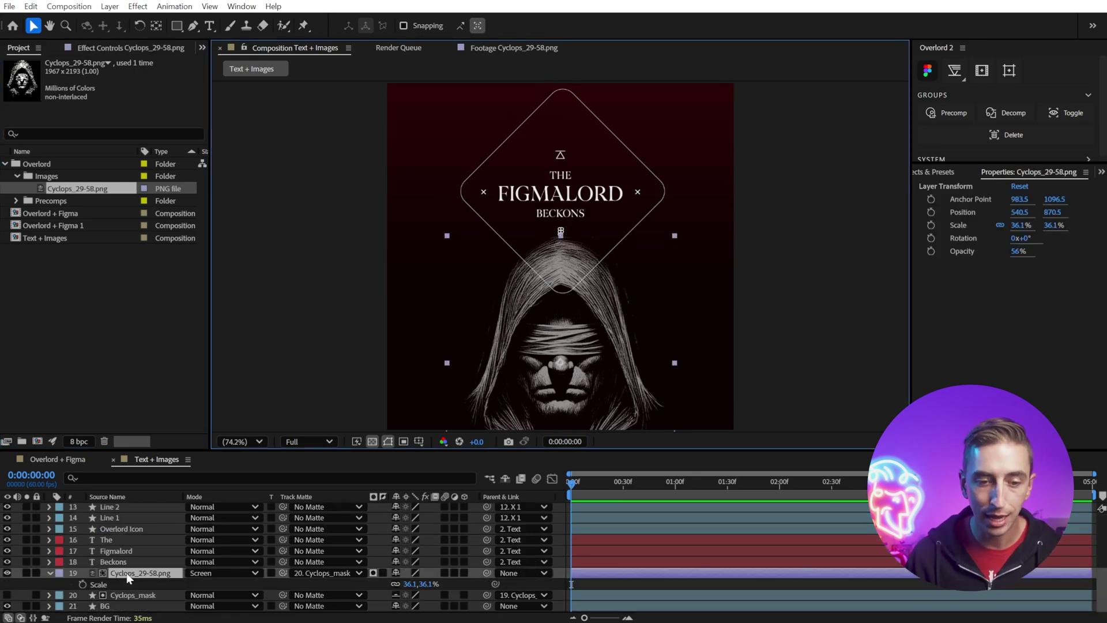
mouse_move(406, 584)
left_mouse_down()
mouse_move(438, 584)
mouse_move(411, 582)
left_mouse_up()
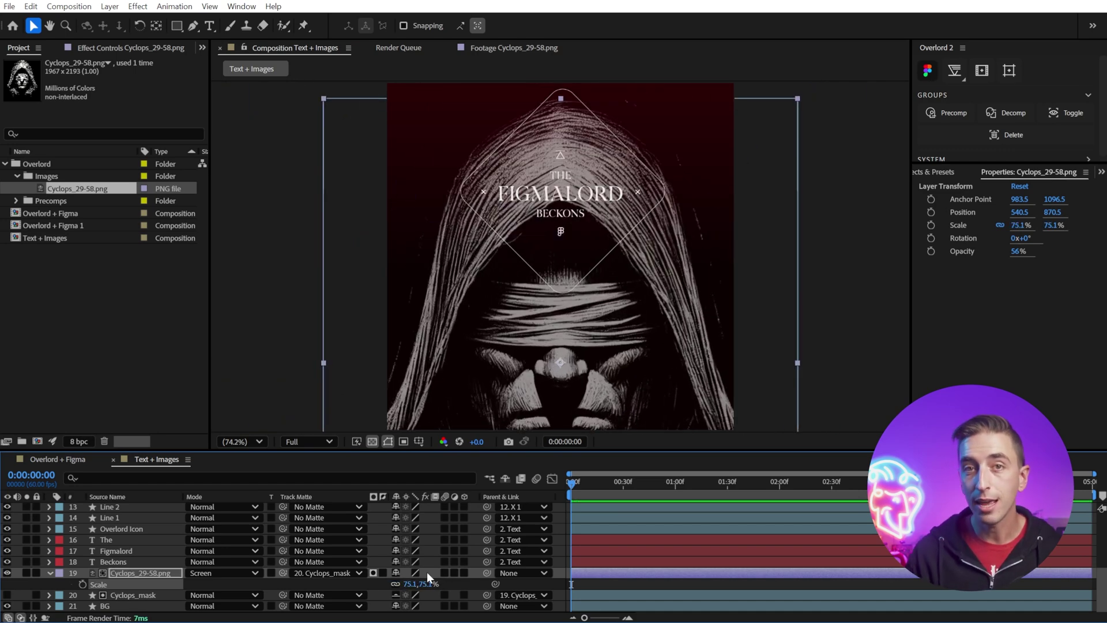
key("ctrl+z")
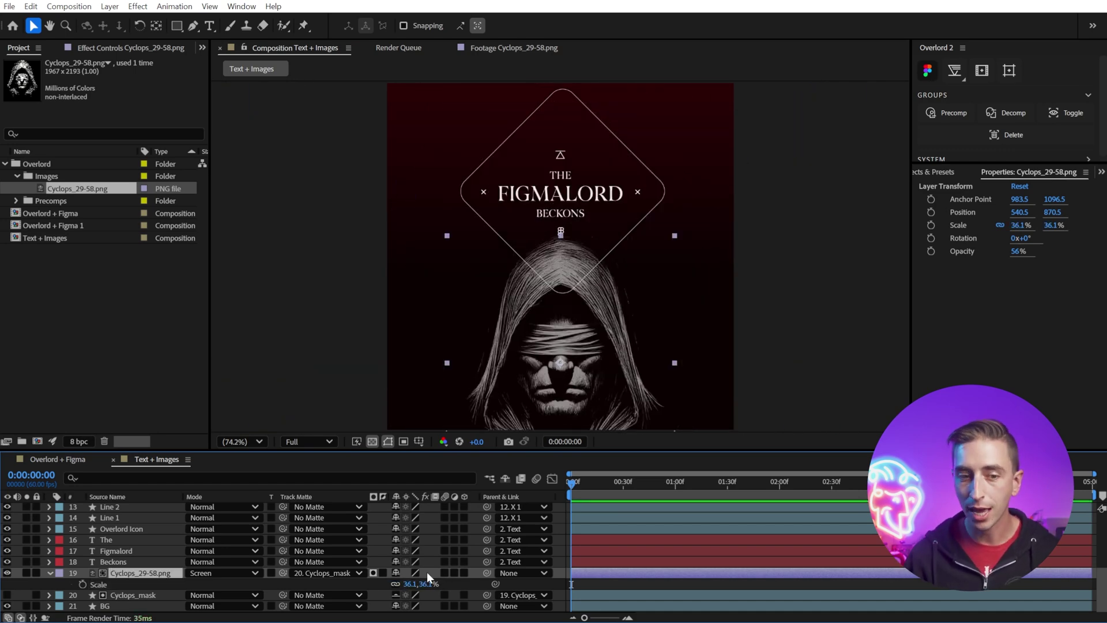
left_click(49, 573)
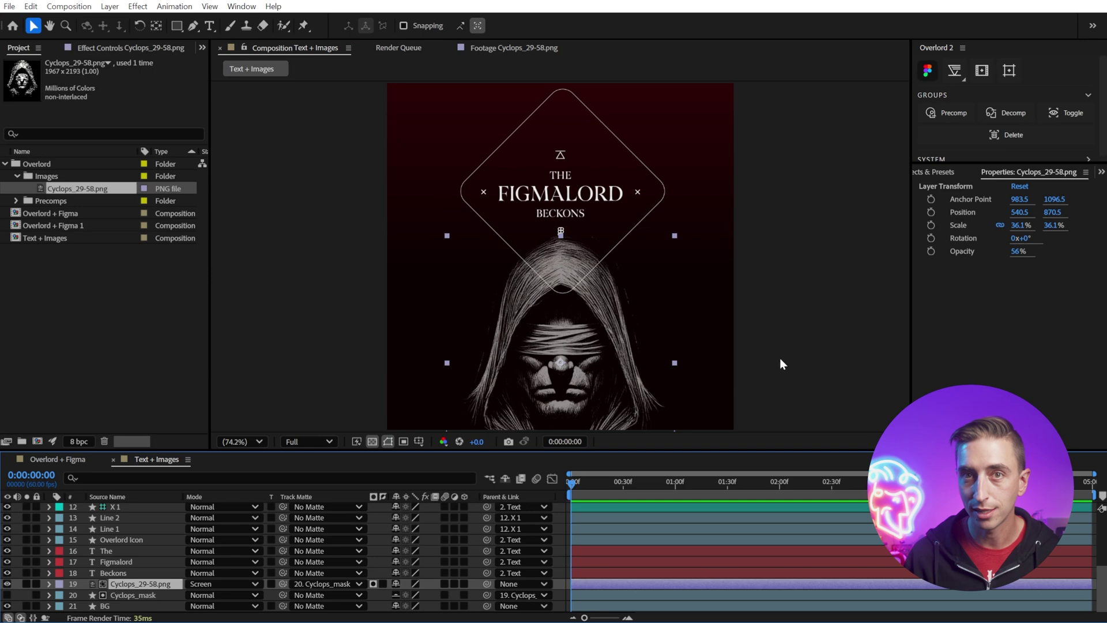
left_click(775, 312)
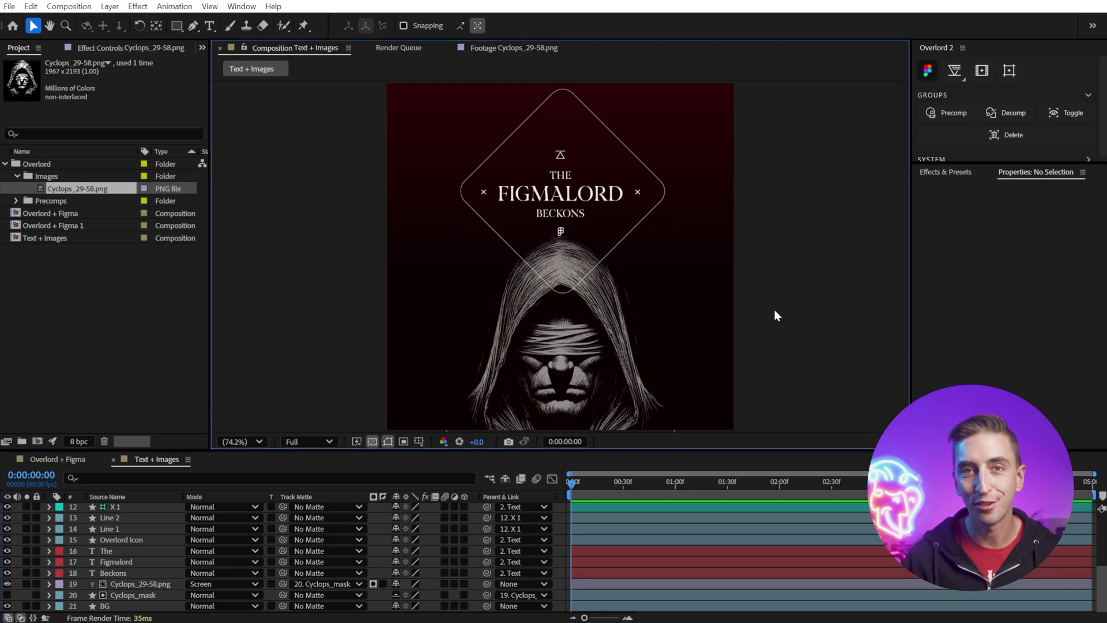
Select the Overlord + Figma frame in Figma and push it to After Effects
key("alt+Tab")
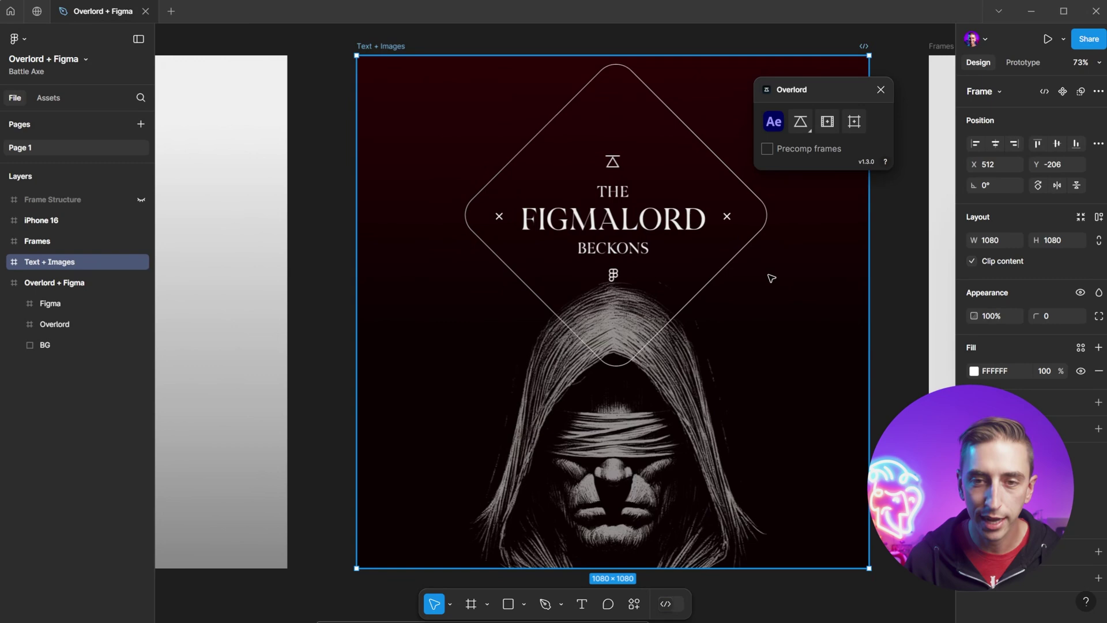
scroll(365, 108, "left", 8)
left_click(307, 52)
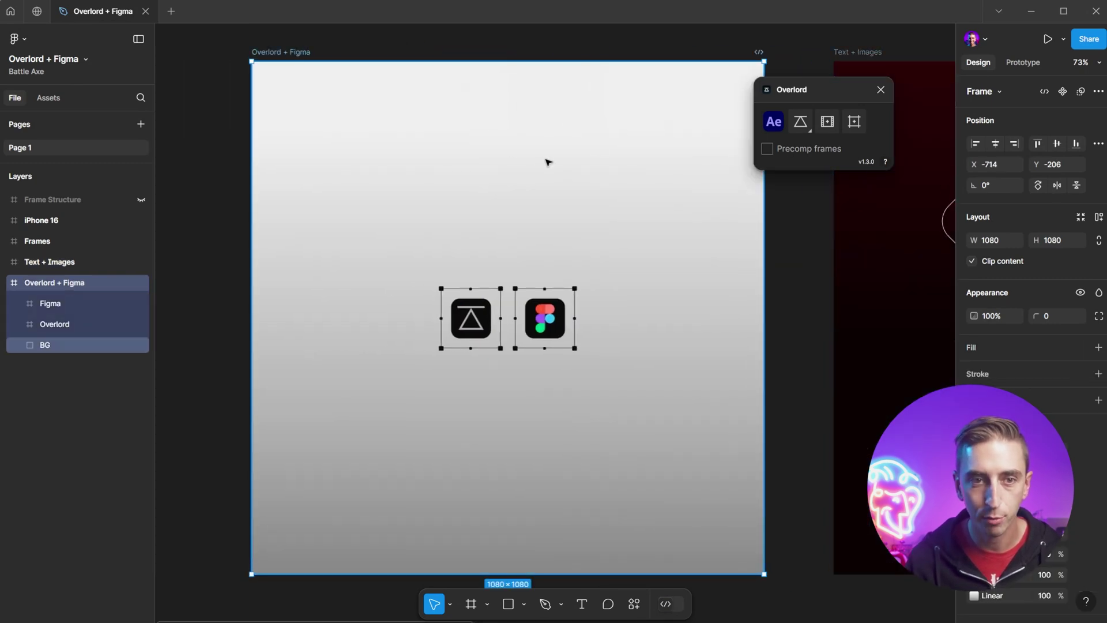
scroll(709, 150, "right", 1)
left_click(828, 122)
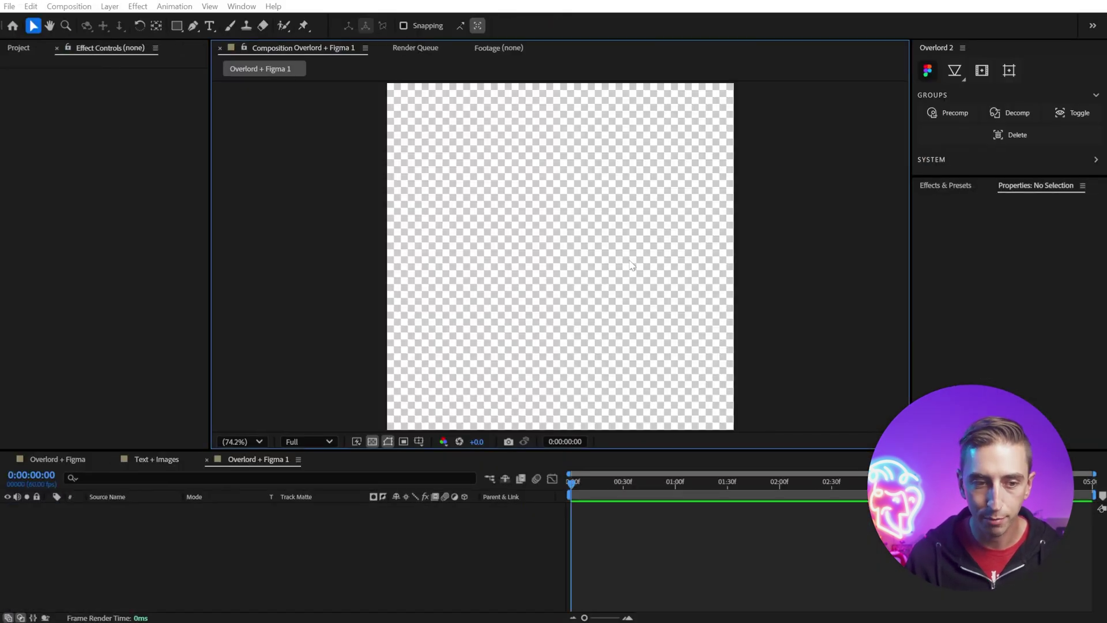
Switch Overlord's push mode to Split layers and move the plugin window aside
key("alt+Tab")
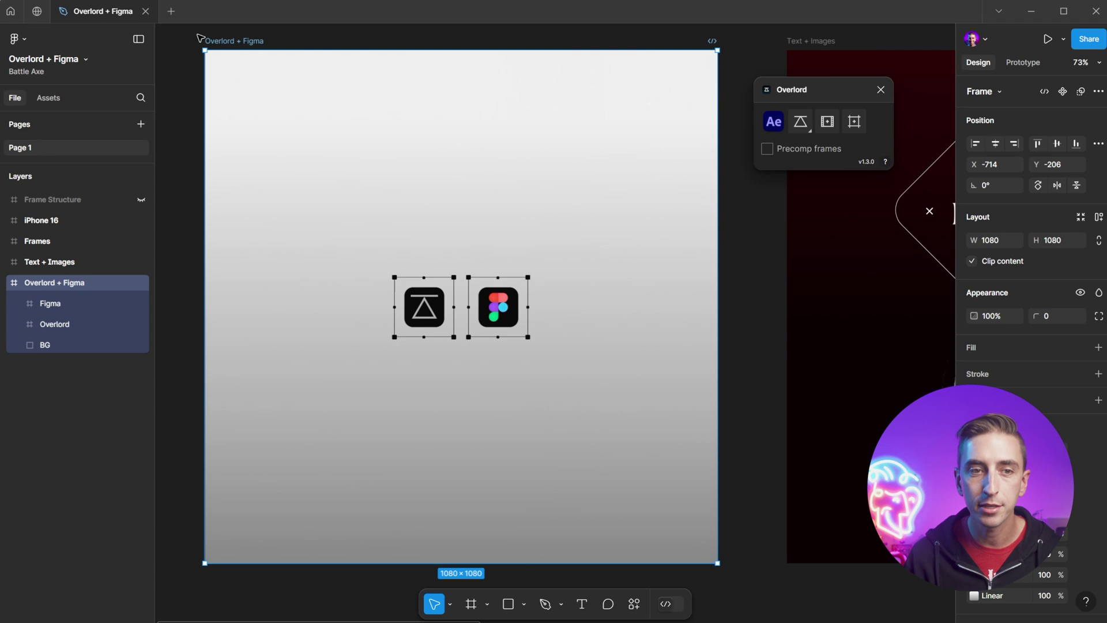
left_click(801, 121)
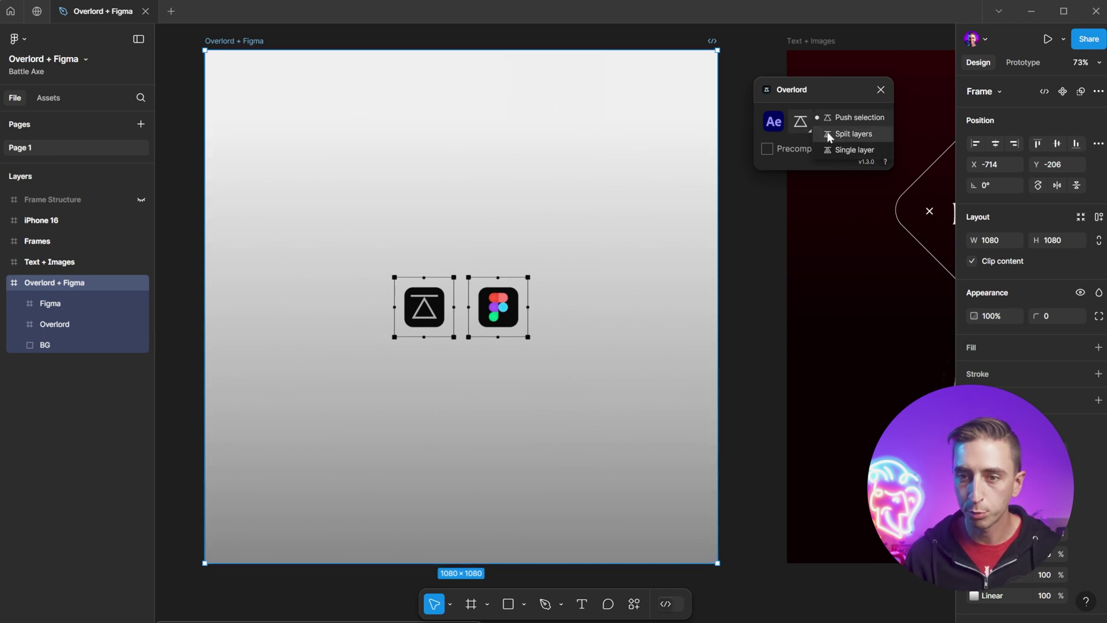
left_click(849, 136)
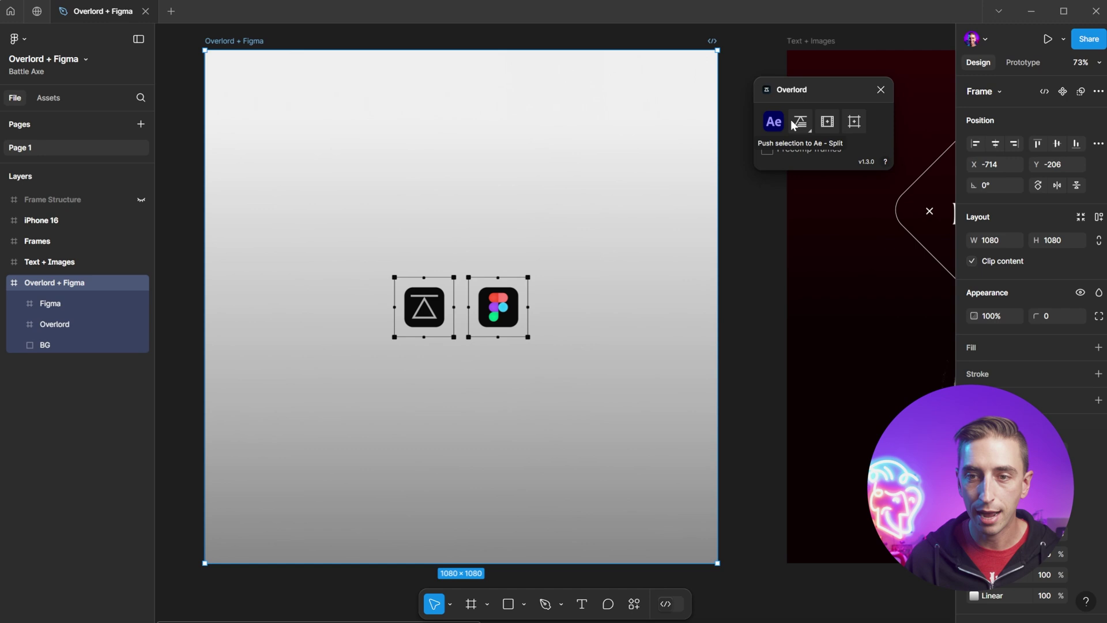
left_click_drag(814, 90, 771, 91)
scroll(663, 92, "left", 3)
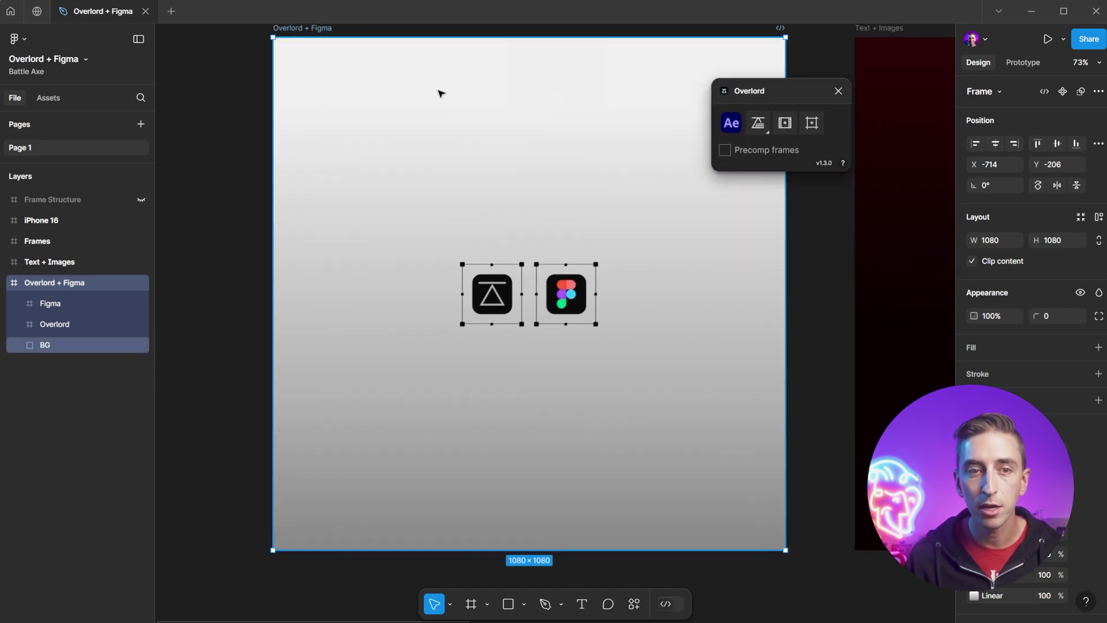
left_click_drag(487, 137, 471, 140)
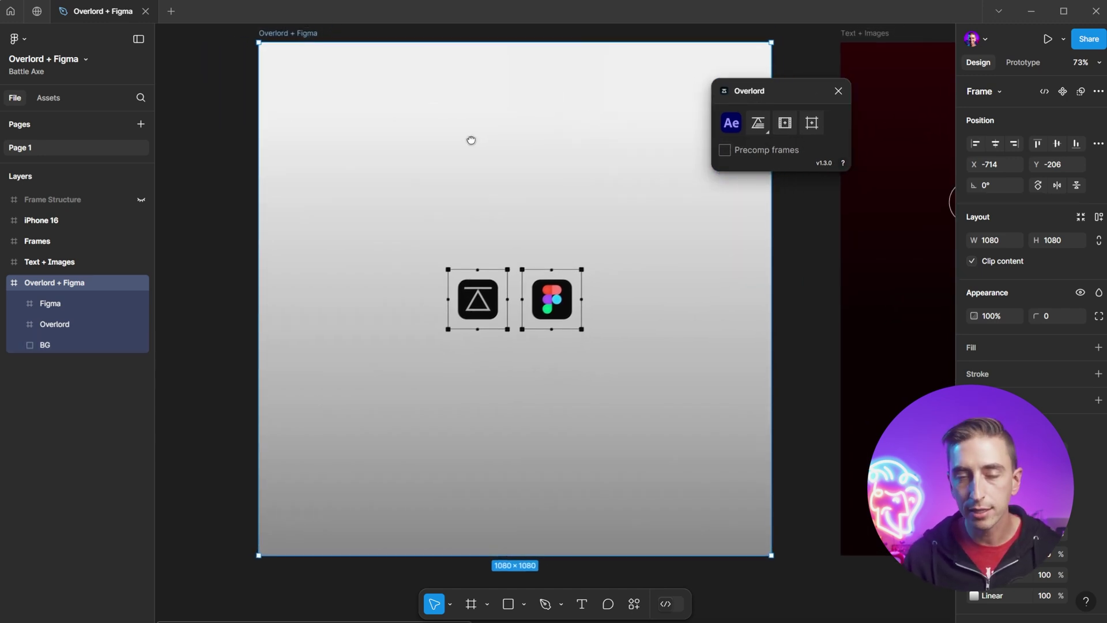
Push the frame as split layers and inspect the new Figma Logo and Figma layers
left_click(753, 120)
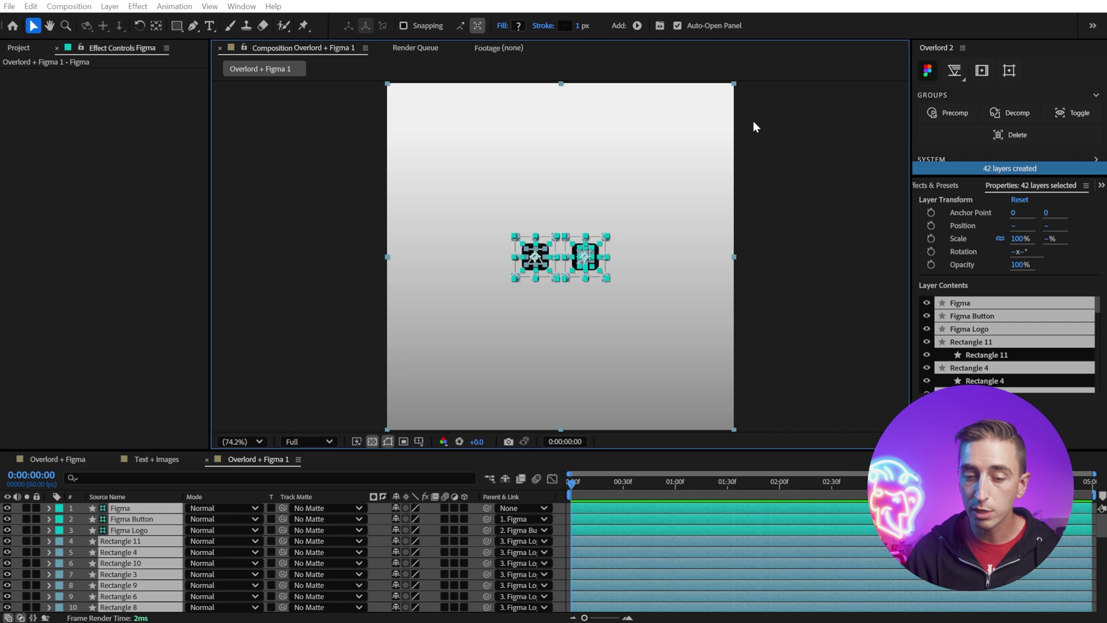
left_click(558, 517)
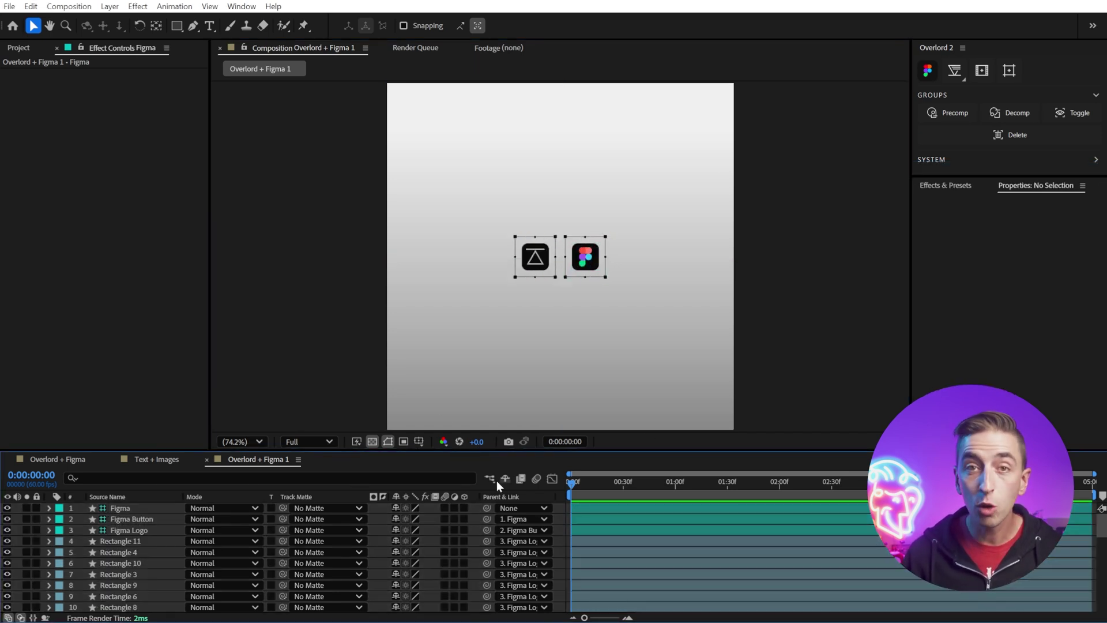
left_click(117, 529)
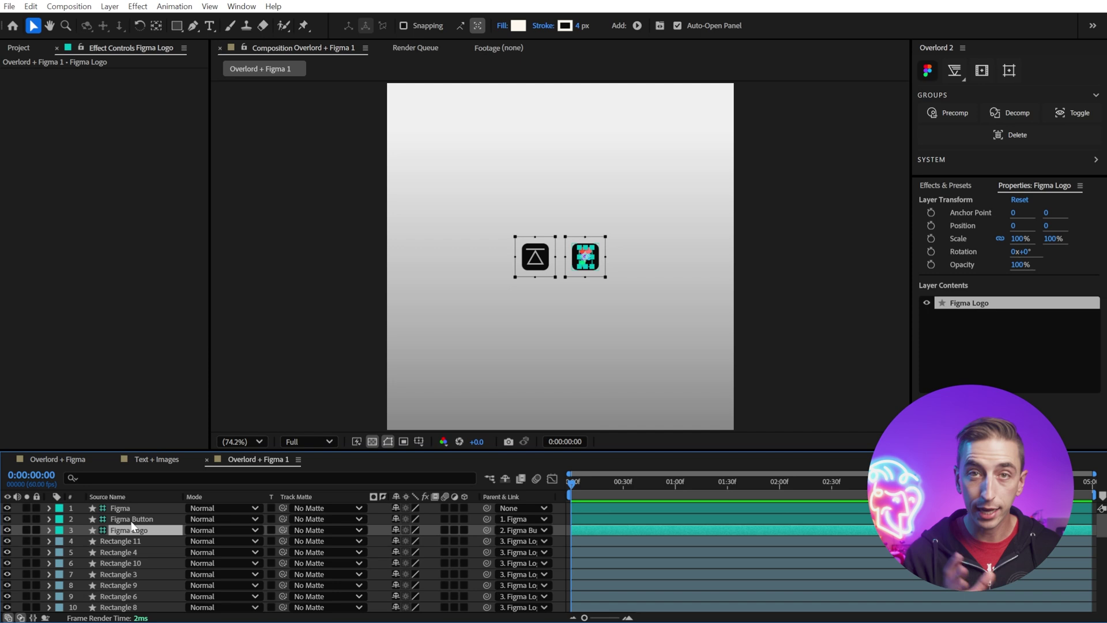
left_click(119, 510)
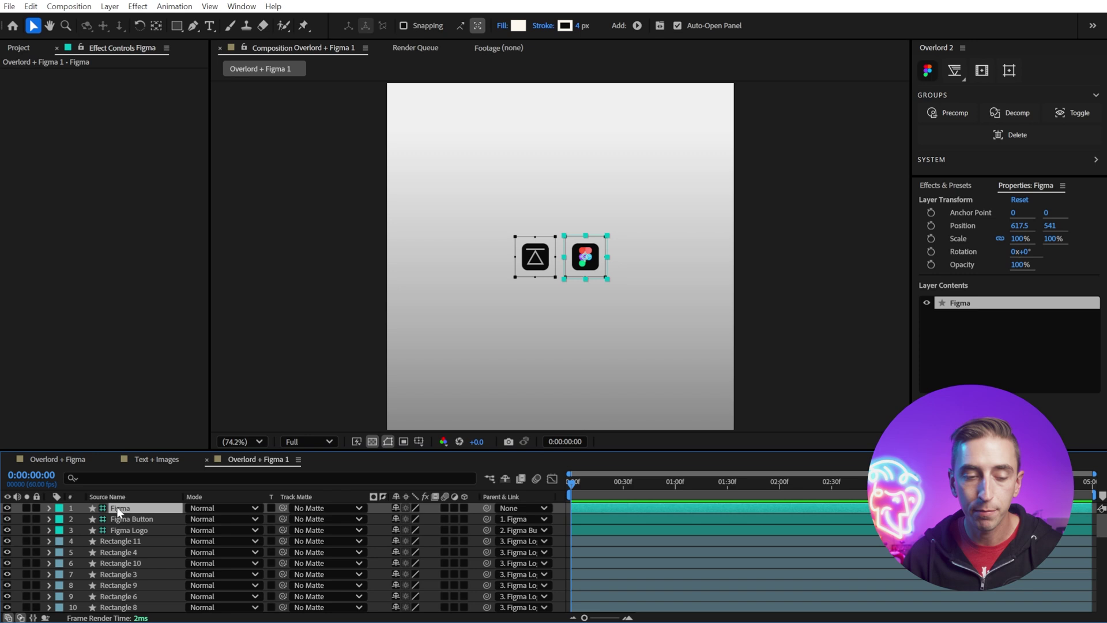
Move the Figma icon and the Figma Button within the composition, then select Figma Logo
scroll(579, 282, "up", 3)
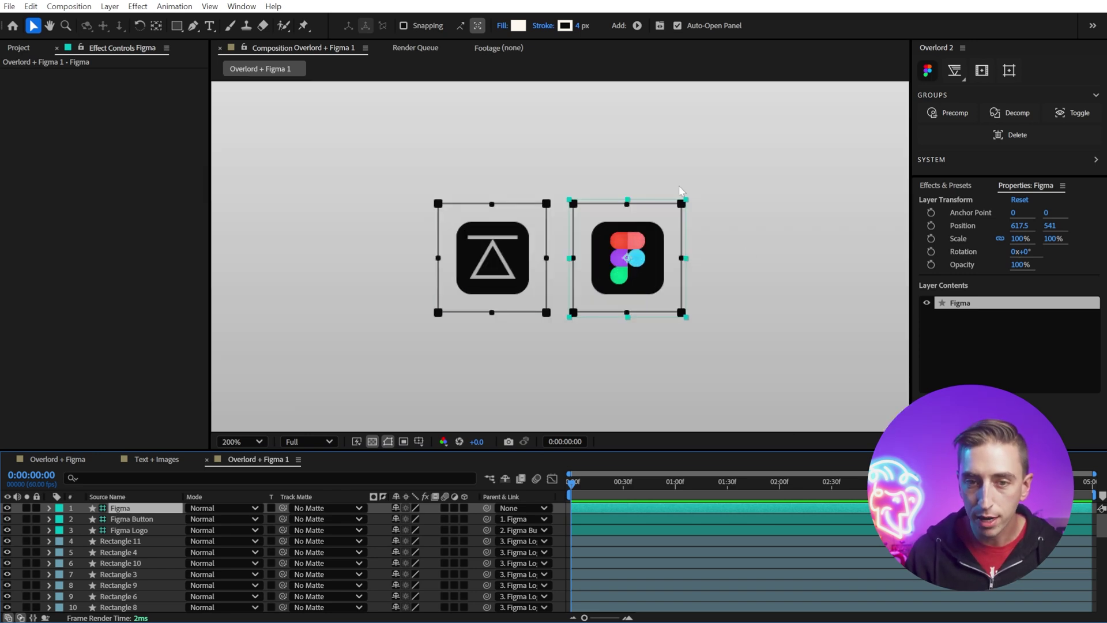
mouse_move(631, 190)
left_mouse_down()
mouse_move(603, 230)
mouse_move(663, 168)
mouse_move(687, 196)
mouse_move(629, 196)
left_mouse_up()
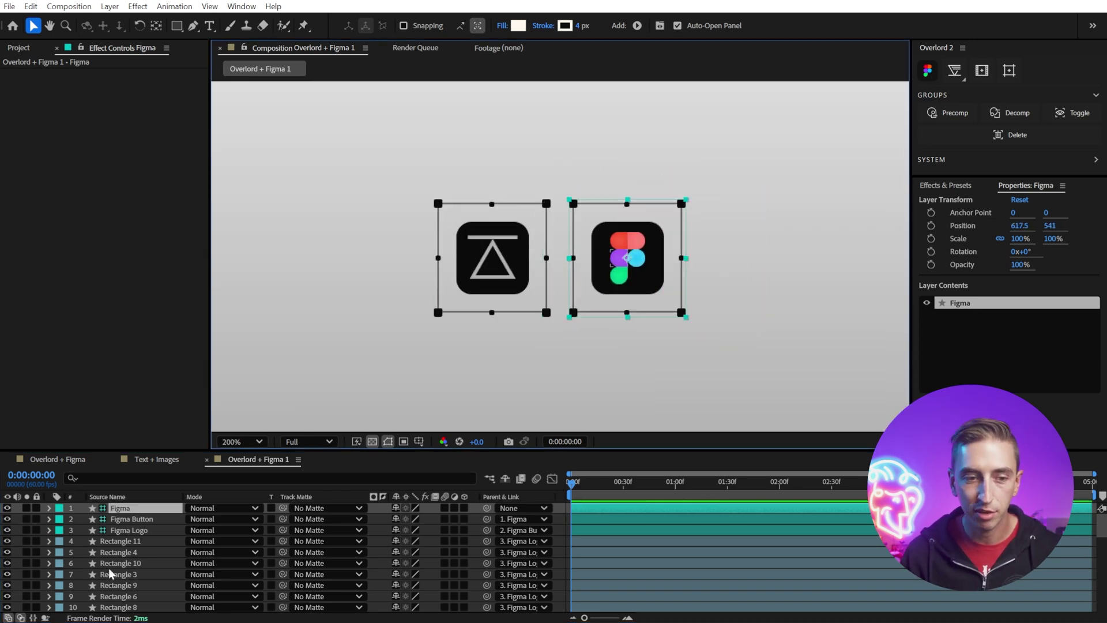
left_click(126, 520)
mouse_move(638, 257)
left_mouse_down()
mouse_move(625, 247)
mouse_move(623, 258)
mouse_move(646, 261)
left_mouse_up()
left_click(129, 530)
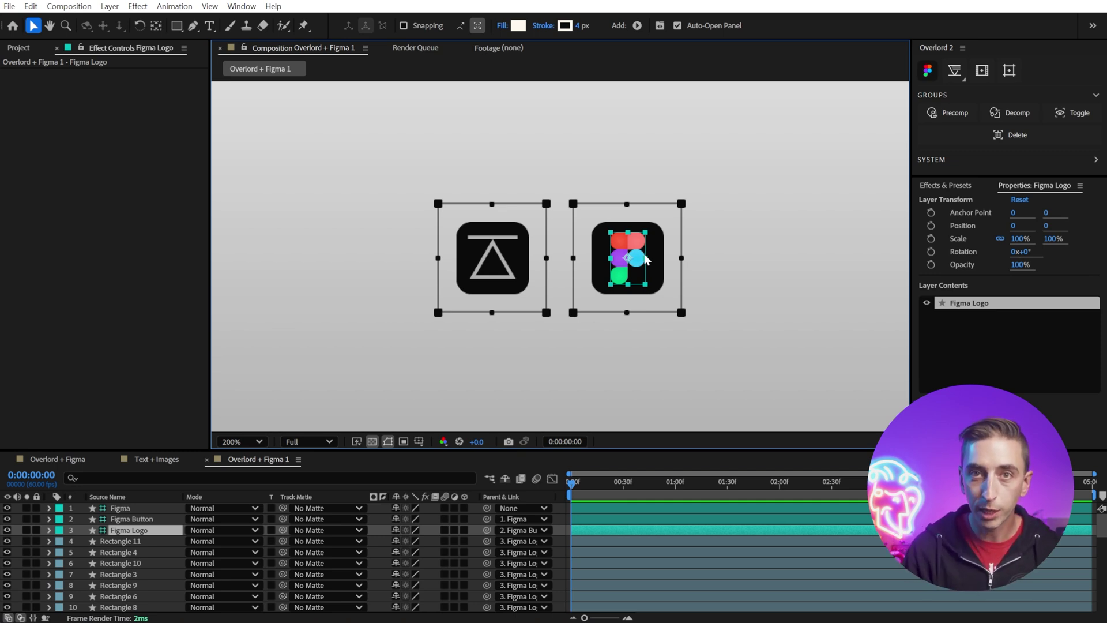
Precompose the Figma Button layer with Overlord's Precomp
left_click(127, 519)
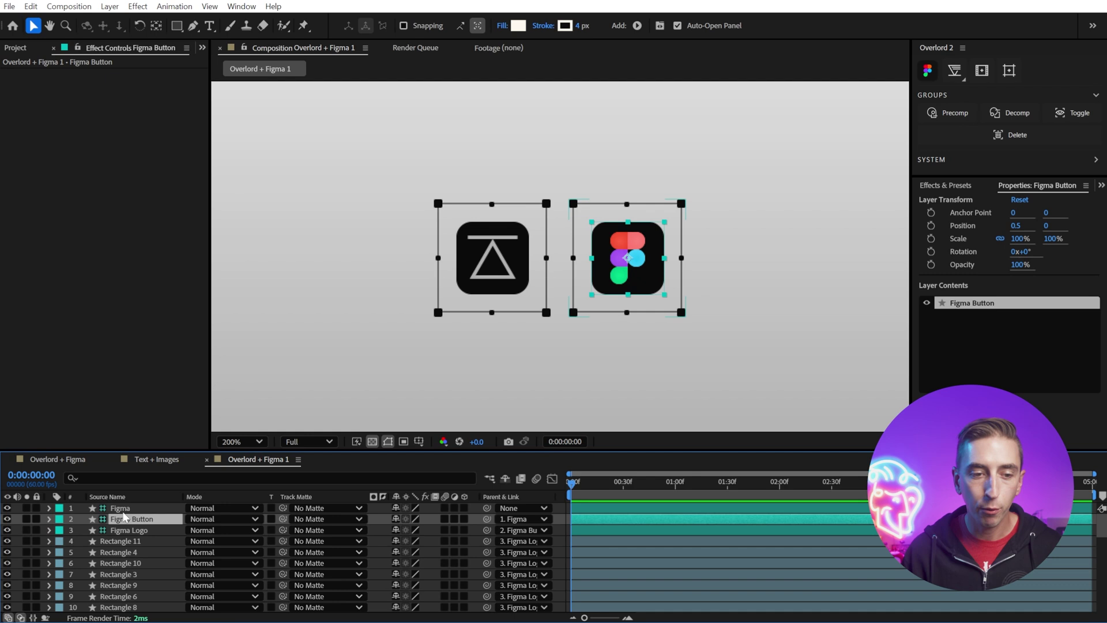
left_click(122, 509)
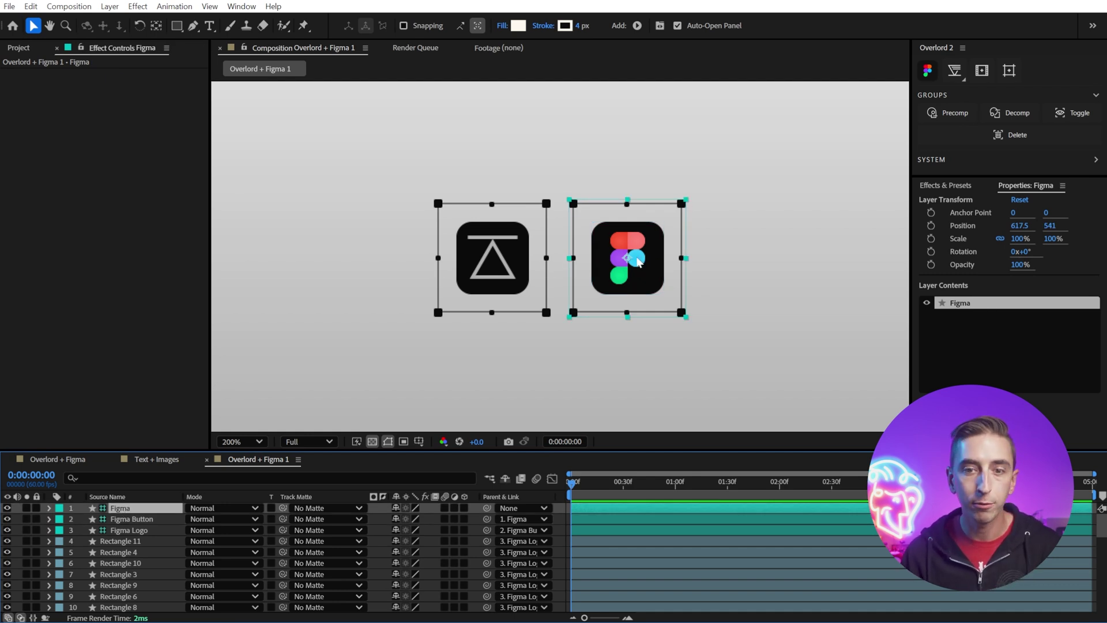
left_click(140, 520)
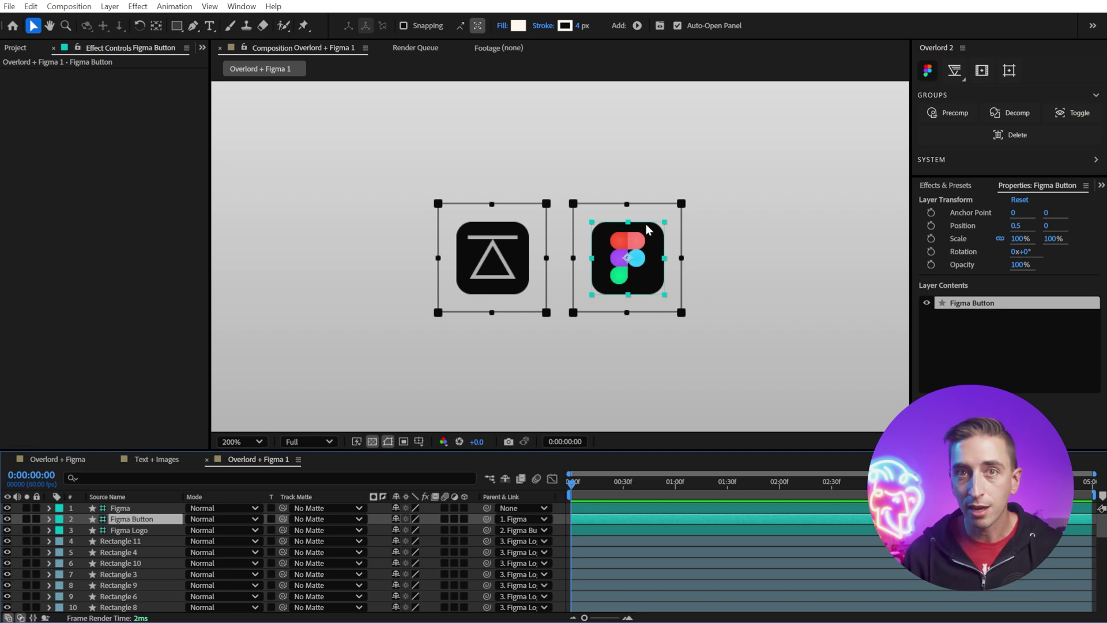
left_click(942, 94)
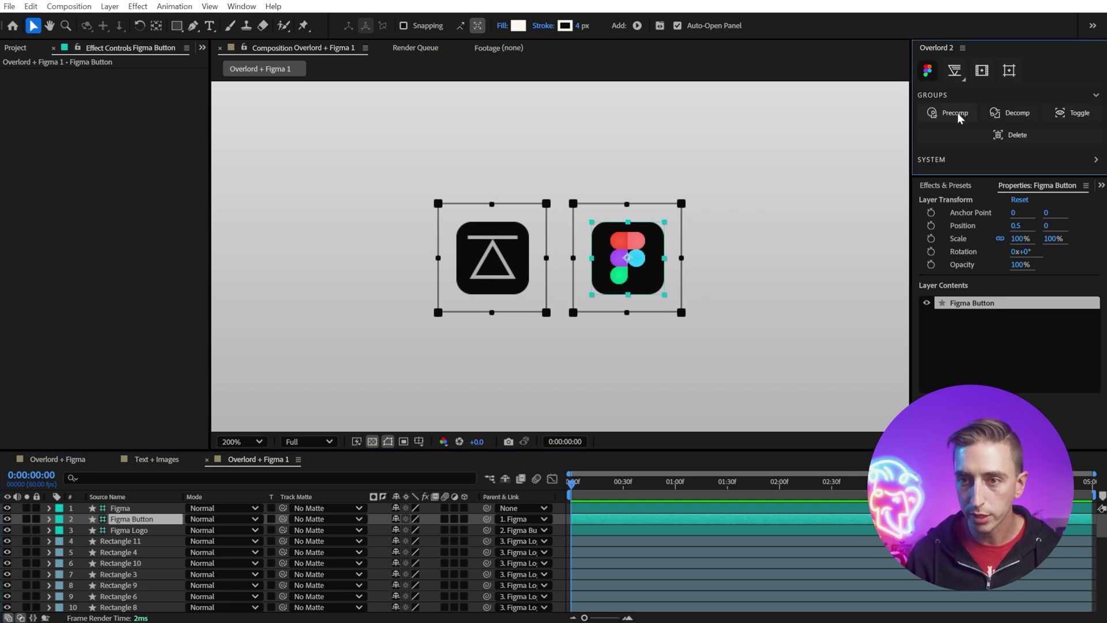
left_click(949, 115)
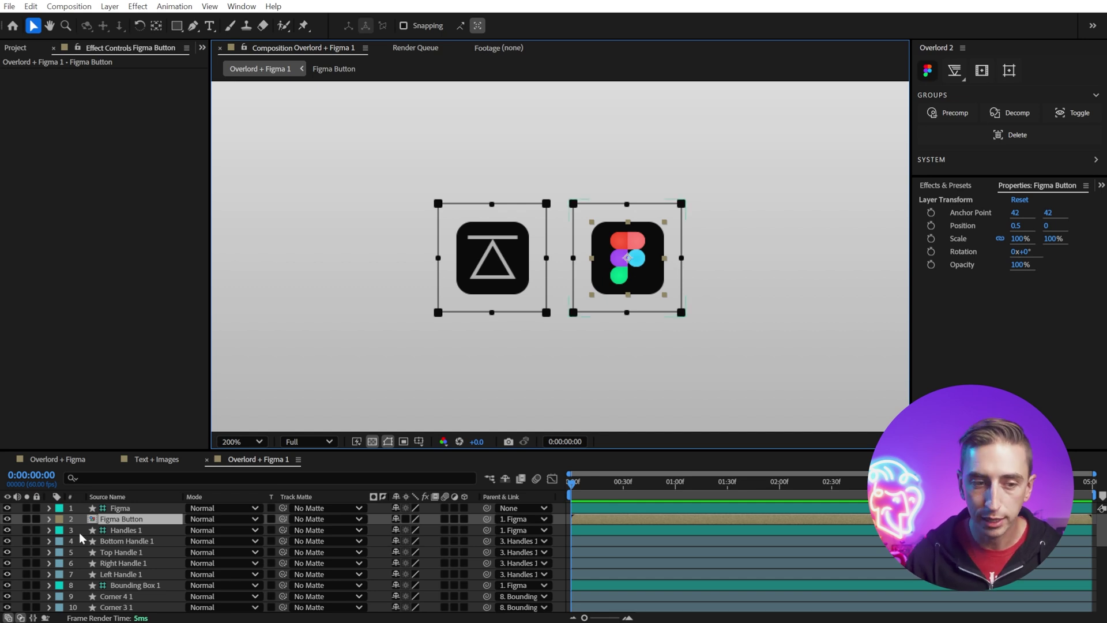
Precompose the Overlord icon, move it beside the Figma icon, and zoom out to 50%
left_click(455, 280)
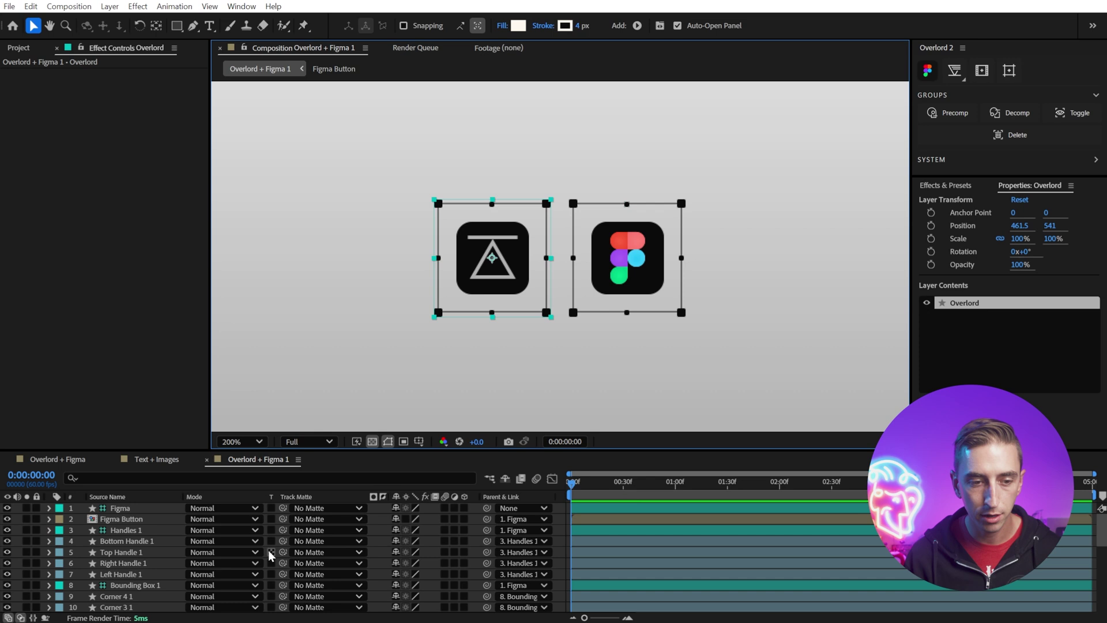
left_click(949, 113)
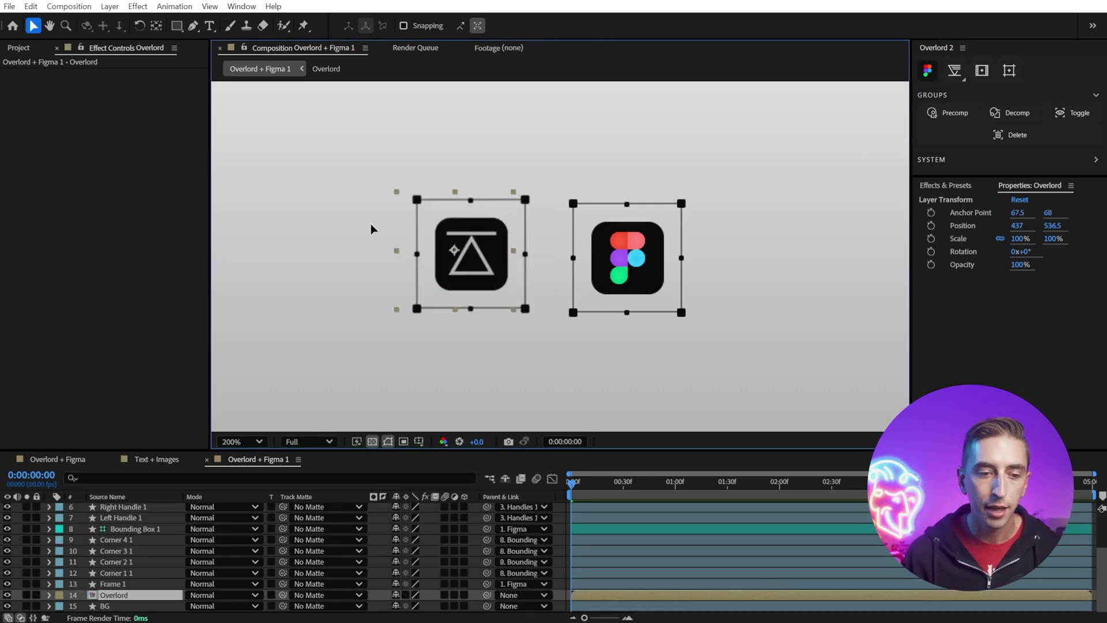
left_click_drag(462, 260, 490, 264)
key("comma")
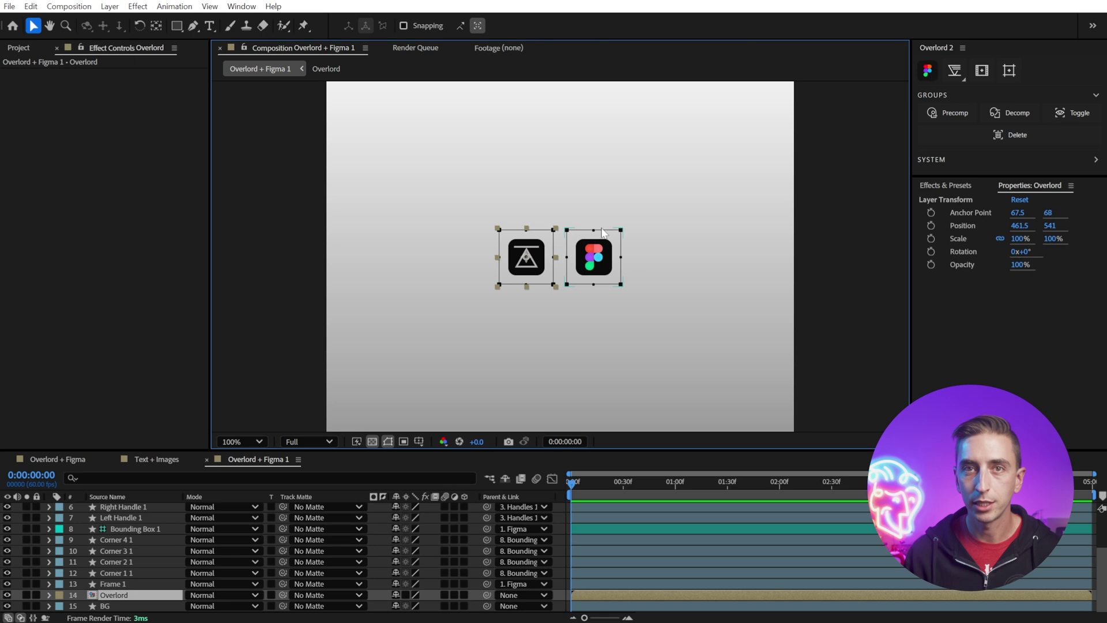
key("comma")
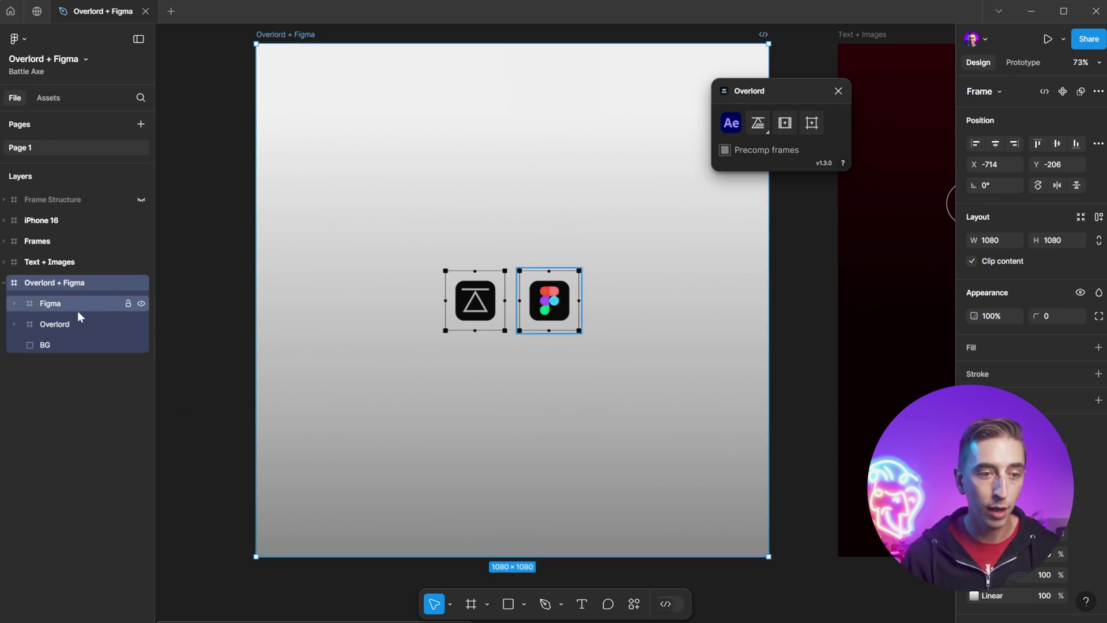
Expand the Overlord and Figma groups in Layers, then push the frame as split precomps
left_click(14, 324)
left_click(14, 303)
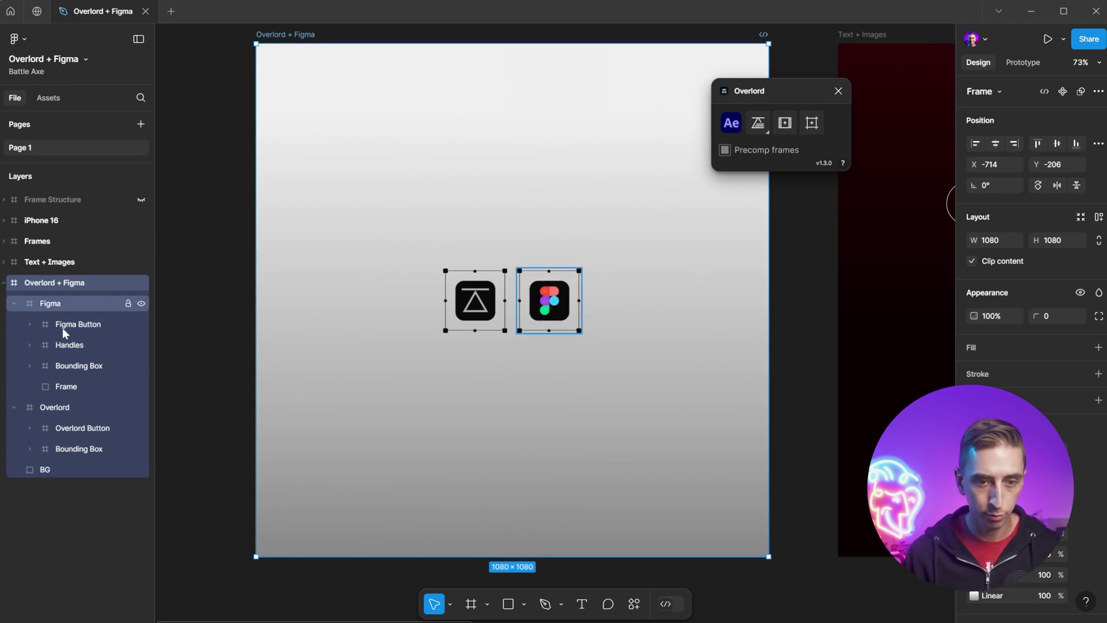
left_click(759, 125)
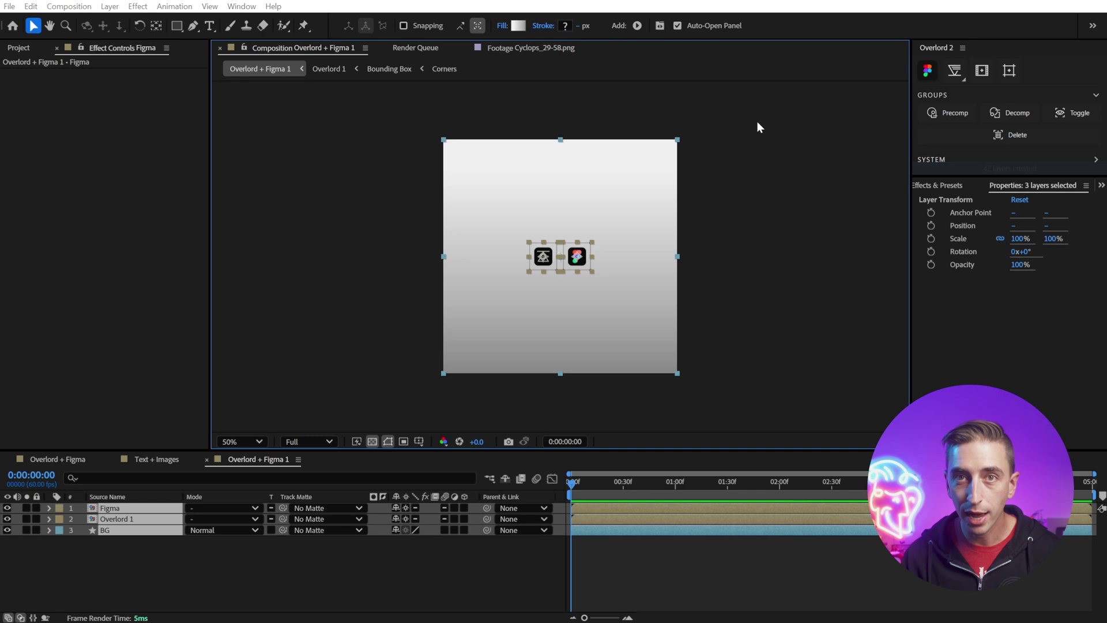
Open the Figma precomp and then the nested Figma Button precomp
left_click(193, 577)
left_click(109, 508)
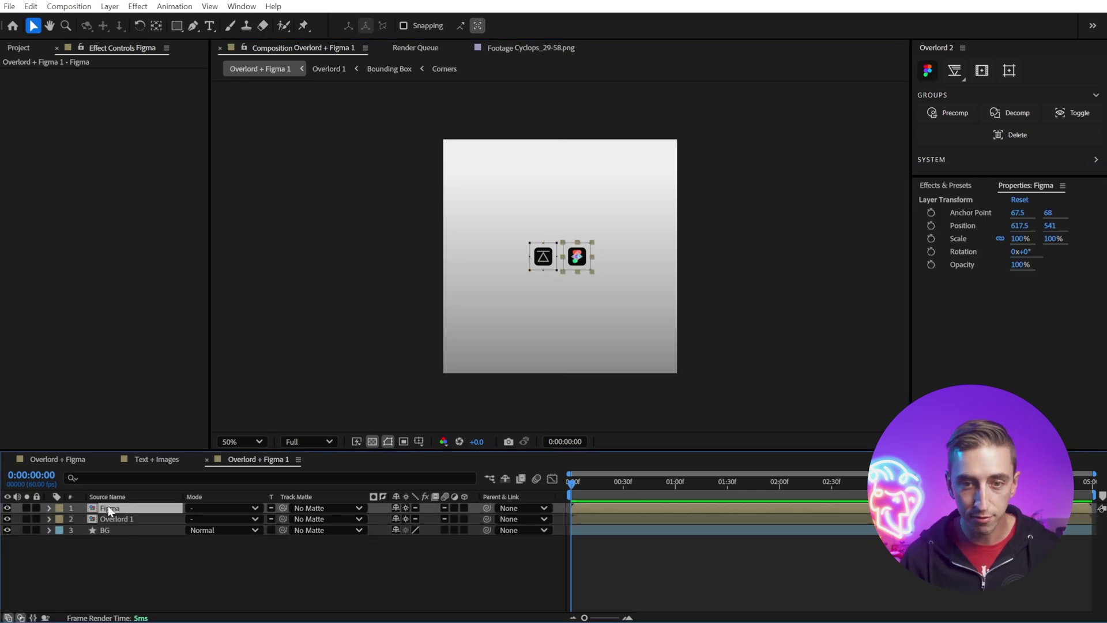
double_click(108, 509)
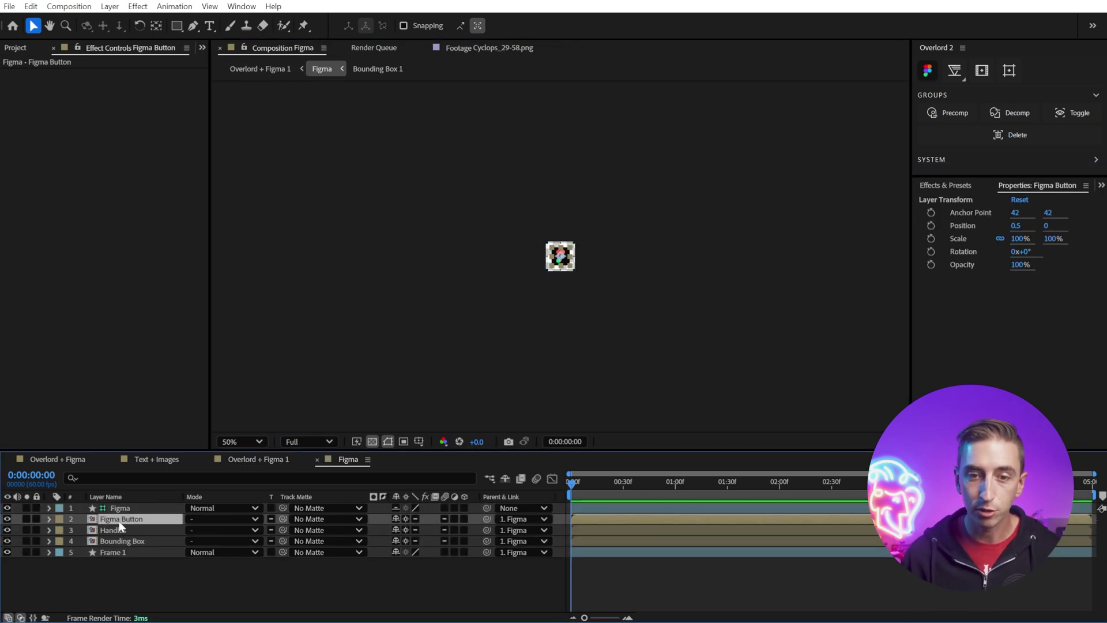
scroll(517, 241, "up", 4)
double_click(115, 519)
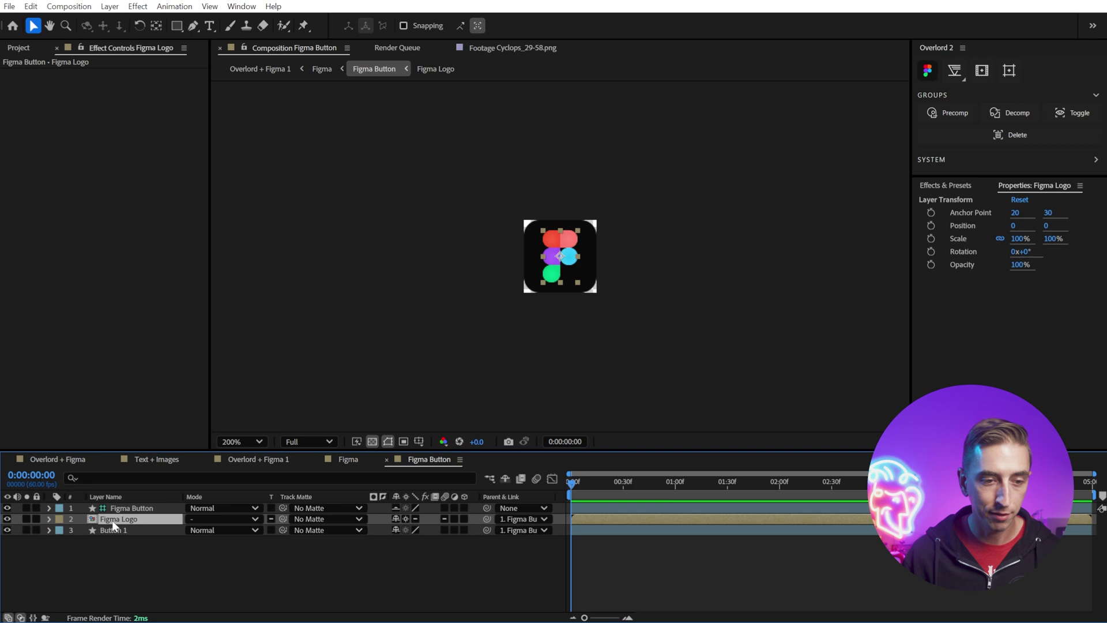
Open the Figma Logo precomp, inspect Rectangle 4's fill, and close back to Figma Button
double_click(113, 519)
key("F2")
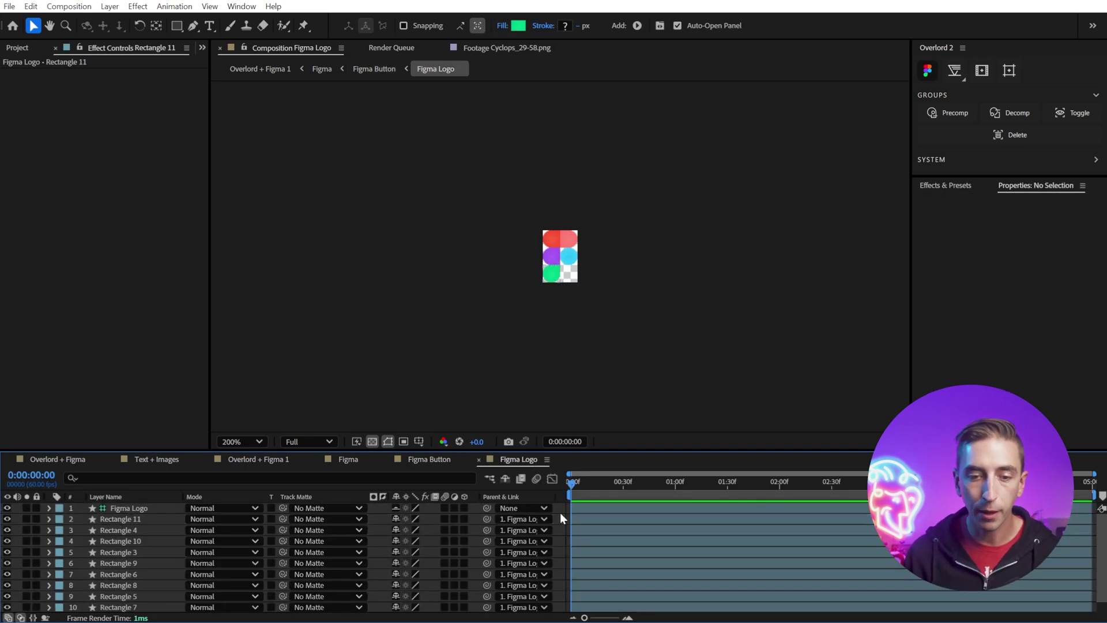
left_click(568, 527)
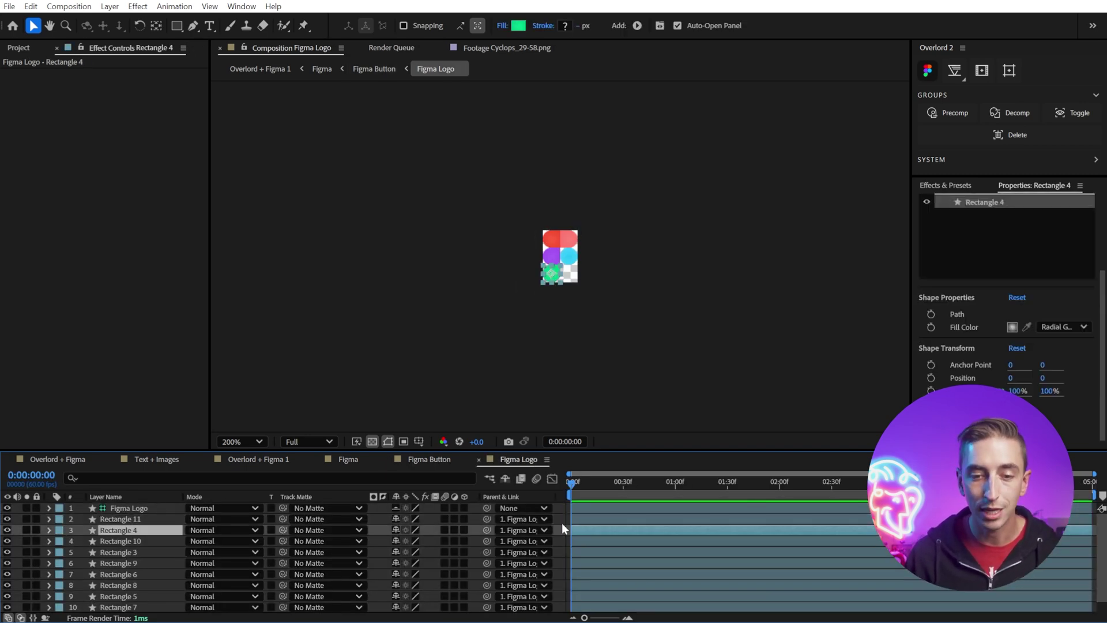
key("ctrl+w")
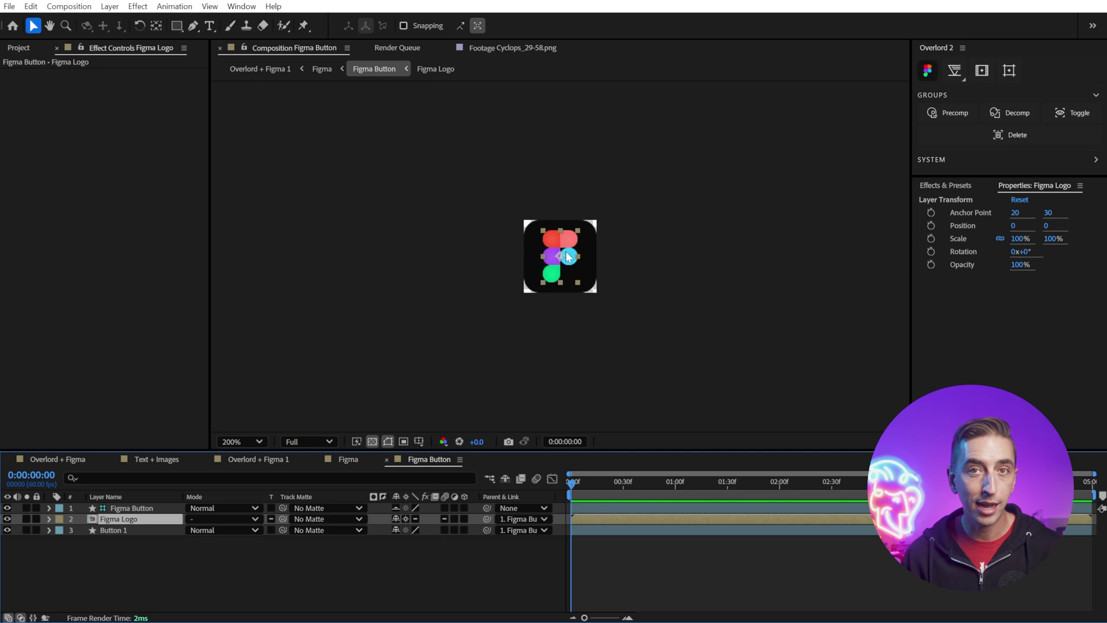
scroll(567, 257, "up", 2)
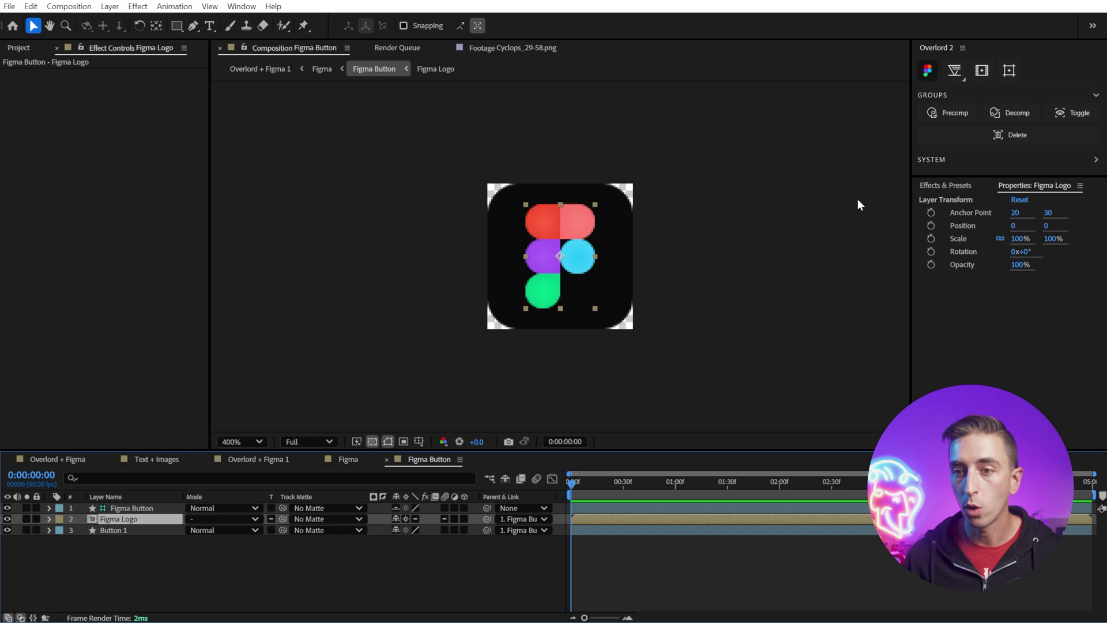
Decompose the Figma Logo precomp into its rectangles, test-moving the logo and undoing it
left_click(1010, 115)
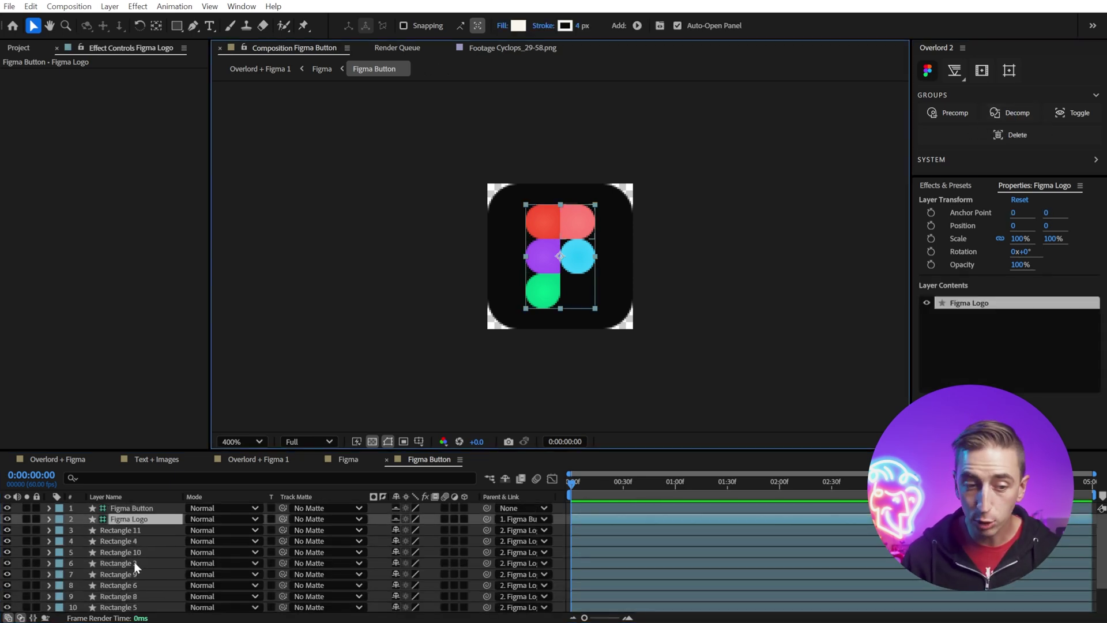
mouse_move(575, 254)
left_mouse_down()
mouse_move(566, 216)
mouse_move(577, 257)
mouse_move(595, 253)
left_mouse_up()
key("ctrl+z")
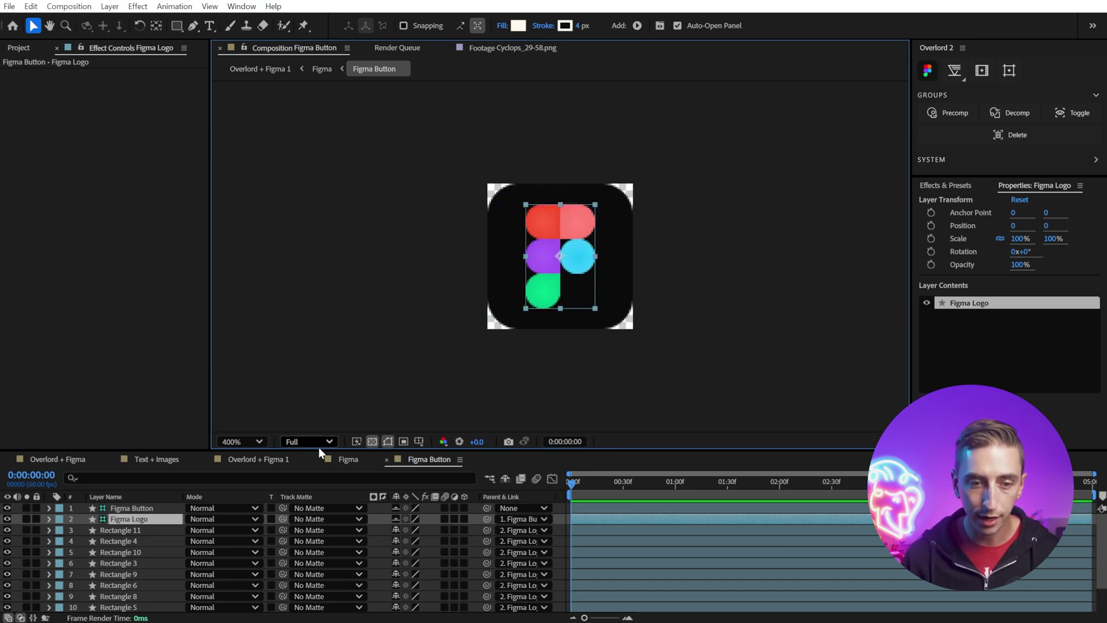
Close the Figma Button and Figma tabs to return to Overlord + Figma 1
left_click(440, 459)
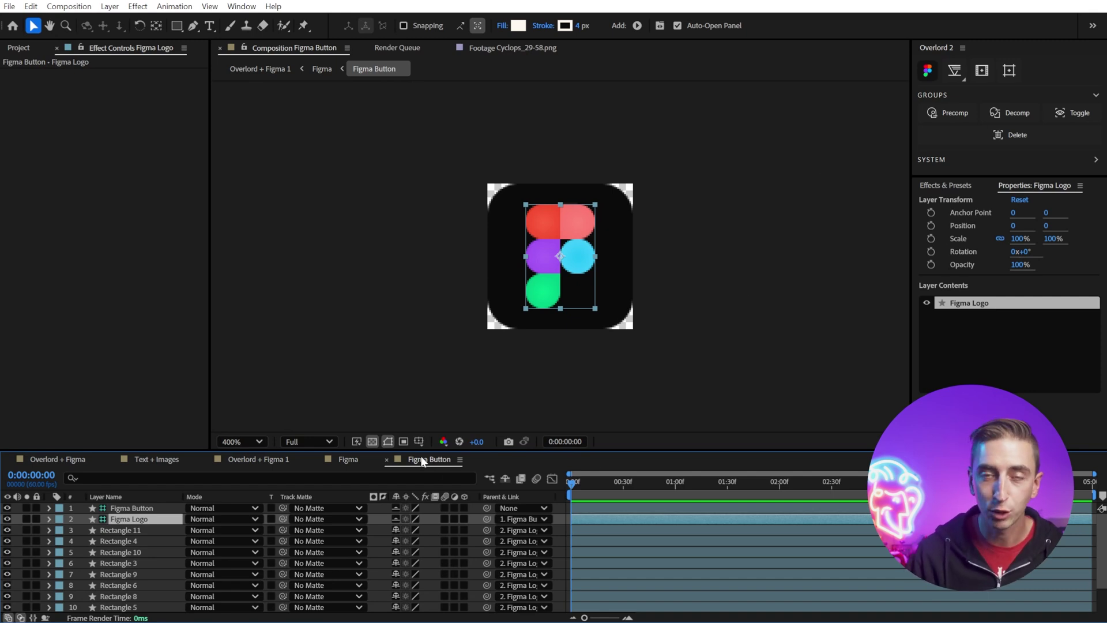
key("ctrl+0")
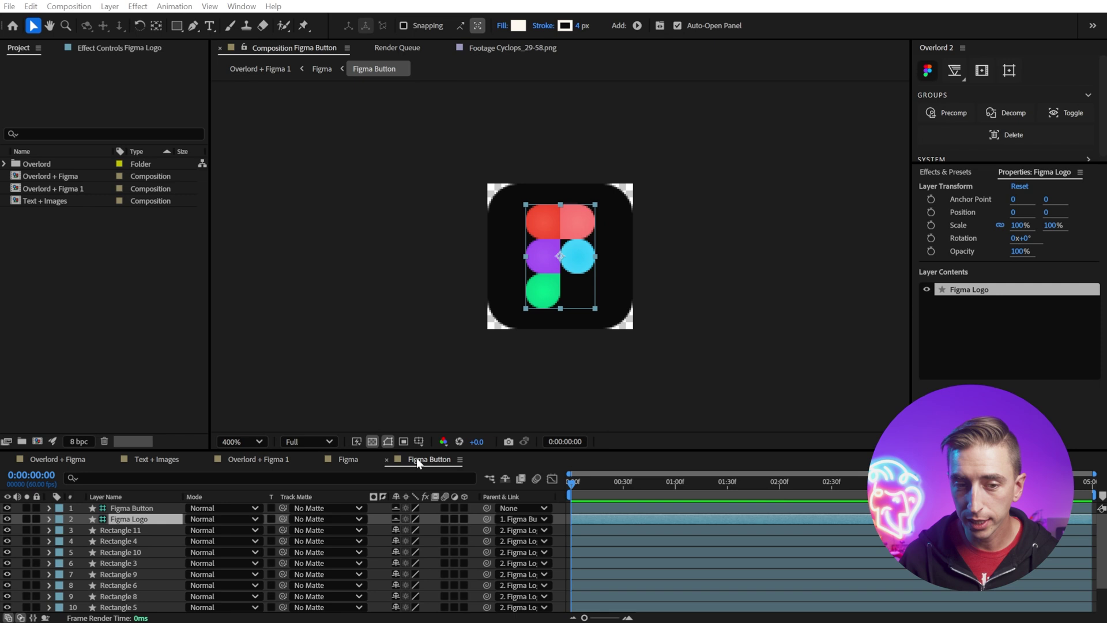
left_click(387, 460)
left_click(317, 460)
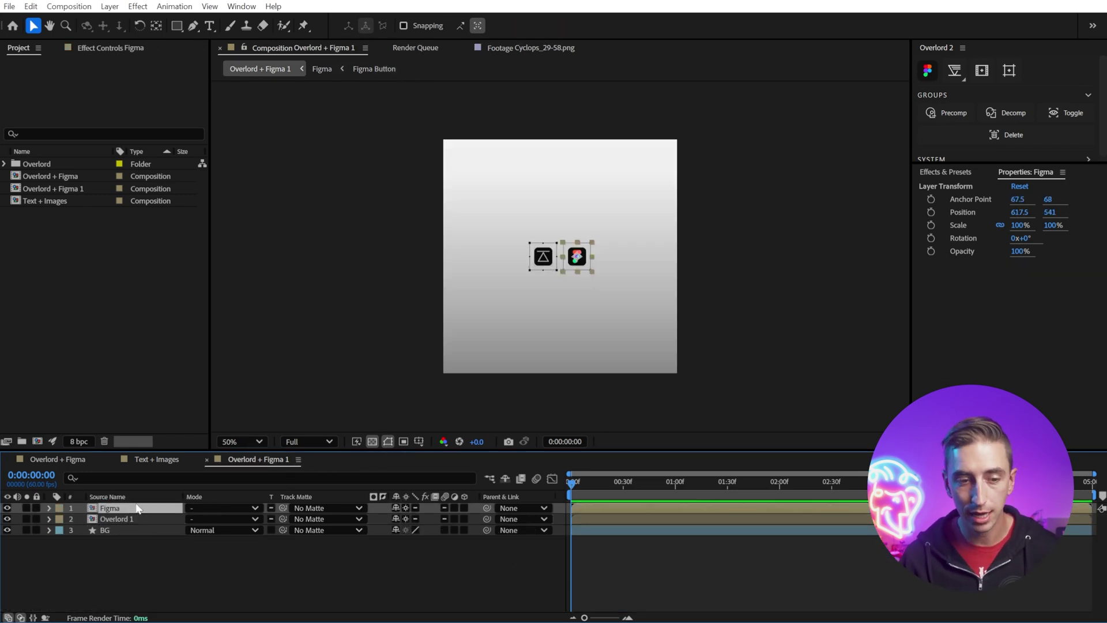
Scale the Figma precomp to about 553%, enable Collapse transform precomps, and open Overlord's host settings
key("period")
key("period")
left_click_drag(627, 314, 667, 584)
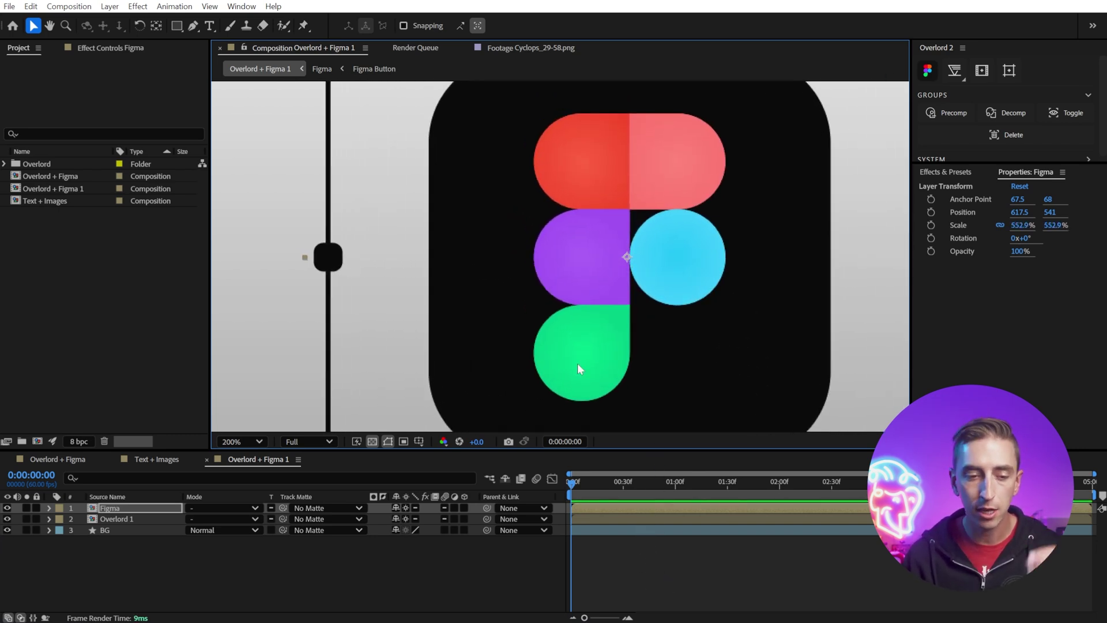
right_click(929, 87)
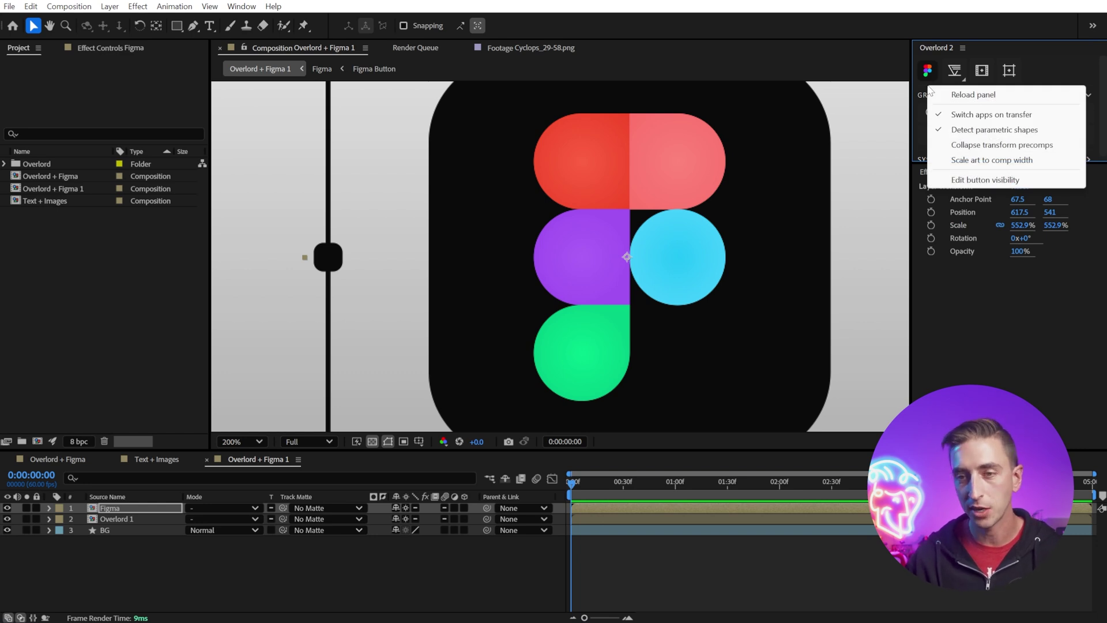
left_click(963, 148)
right_click(923, 115)
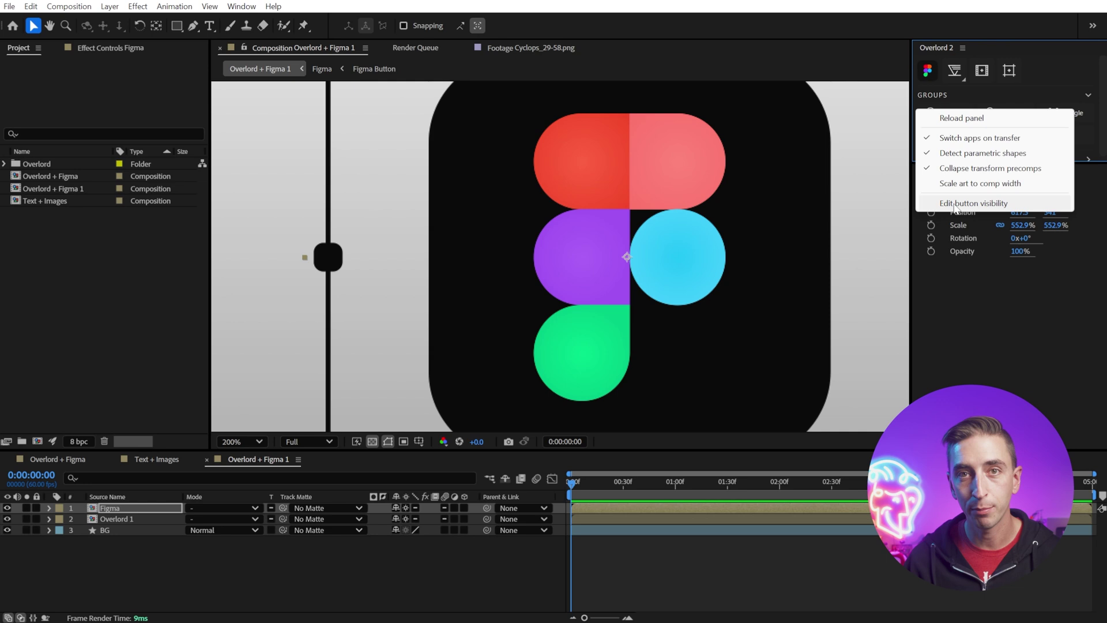
left_click(956, 206)
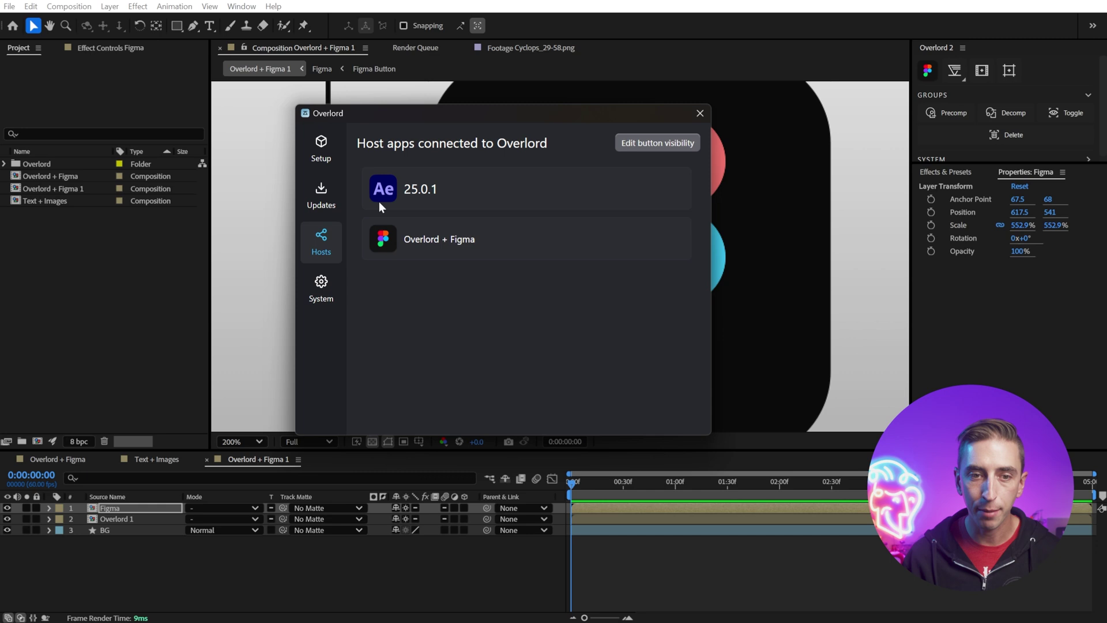
Hide the New Figma frame button in Overlord's button visibility settings and save
left_click(655, 144)
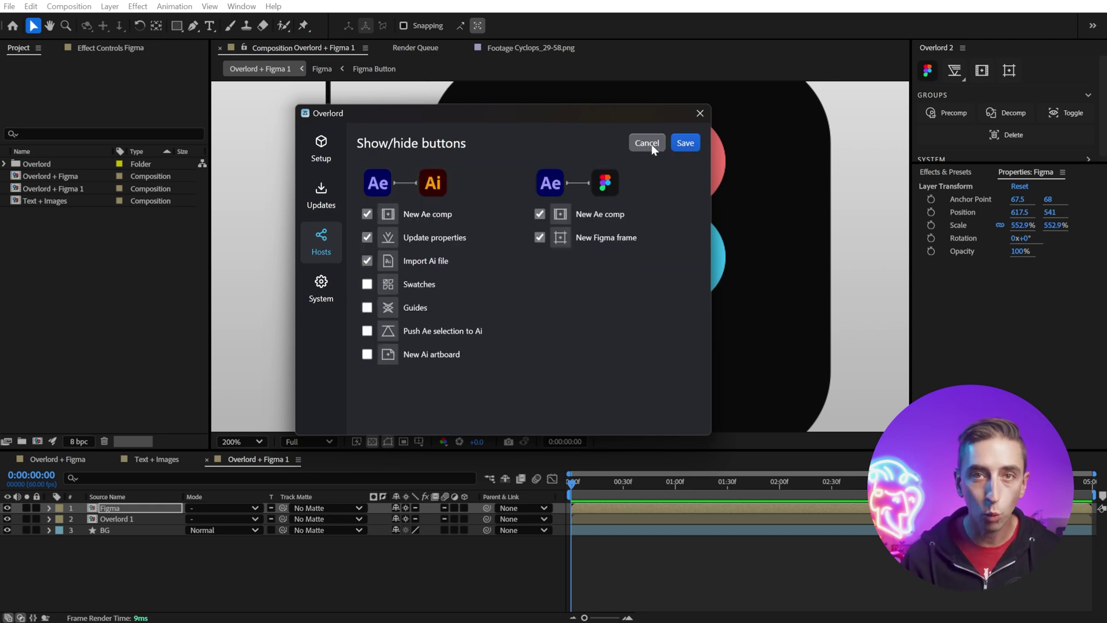
key("alt+Tab")
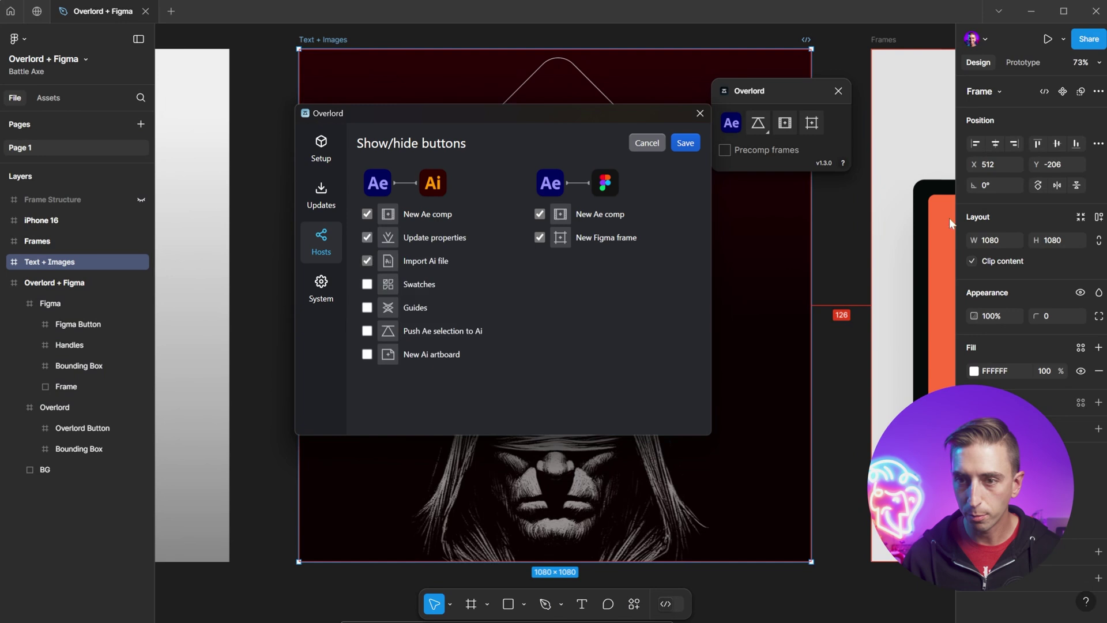
left_click_drag(783, 93, 805, 104)
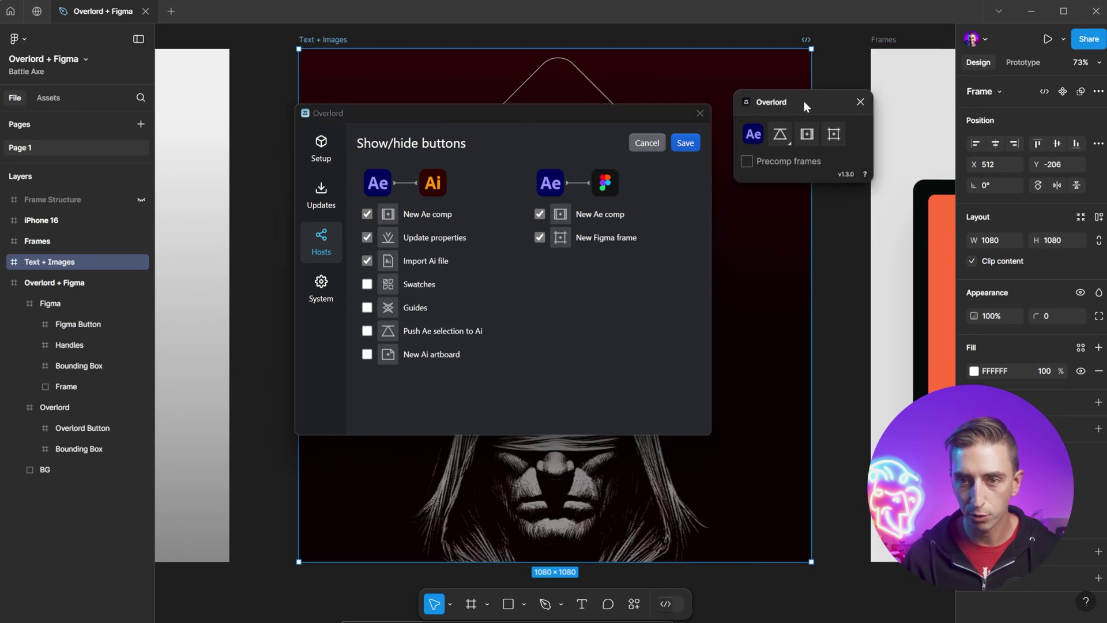
left_click(540, 238)
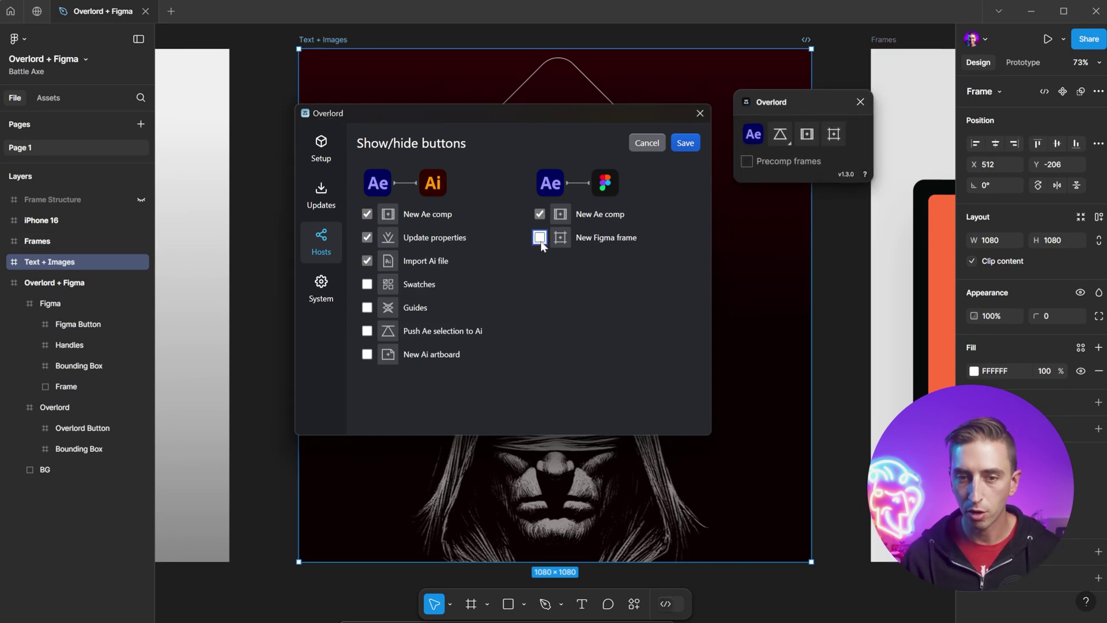
left_click(687, 143)
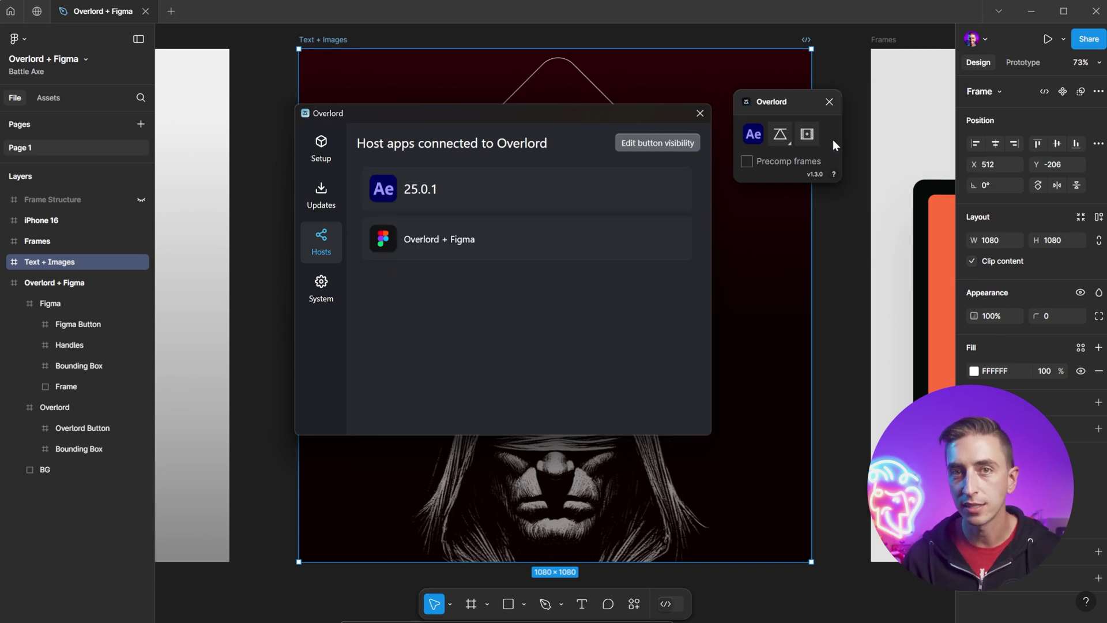
Restore the New Figma frame button, save, and close the Overlord settings window
left_click(689, 145)
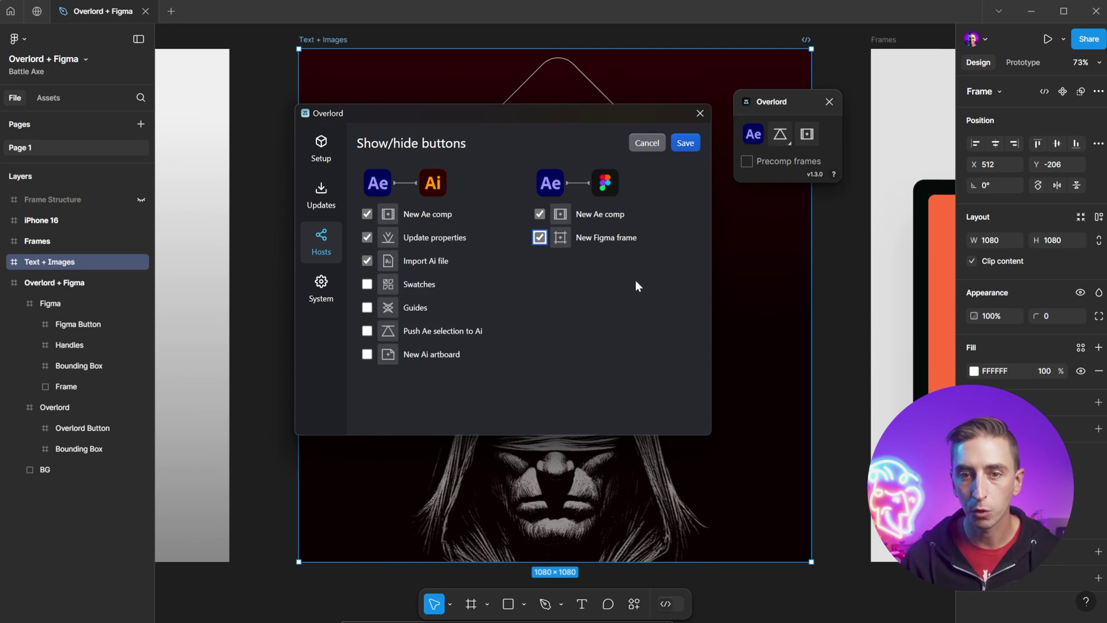
left_click(694, 146)
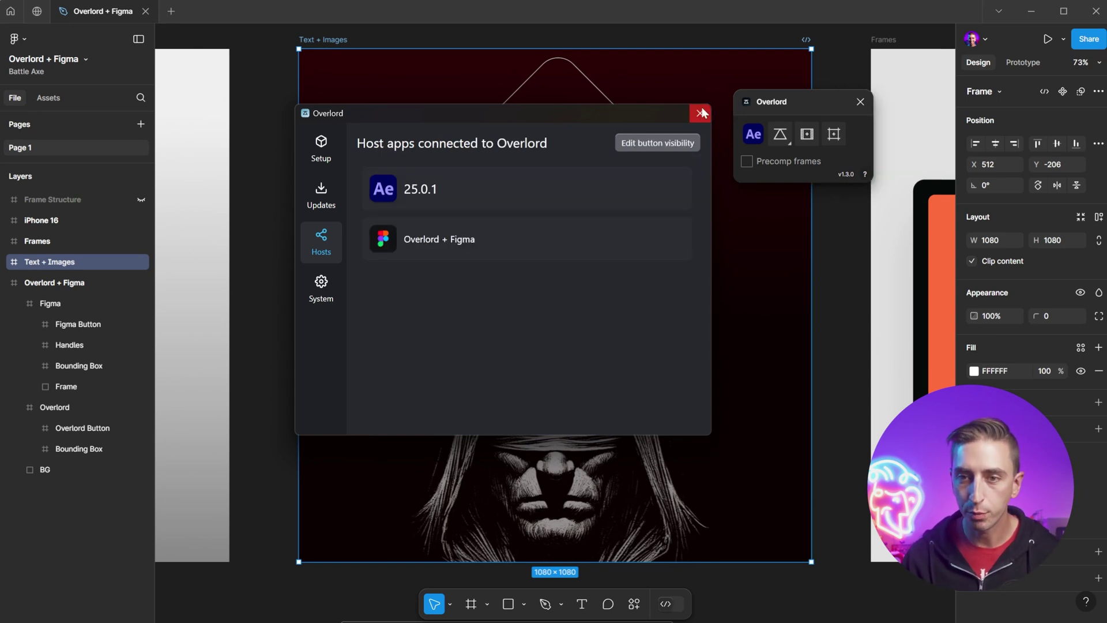
left_click(701, 113)
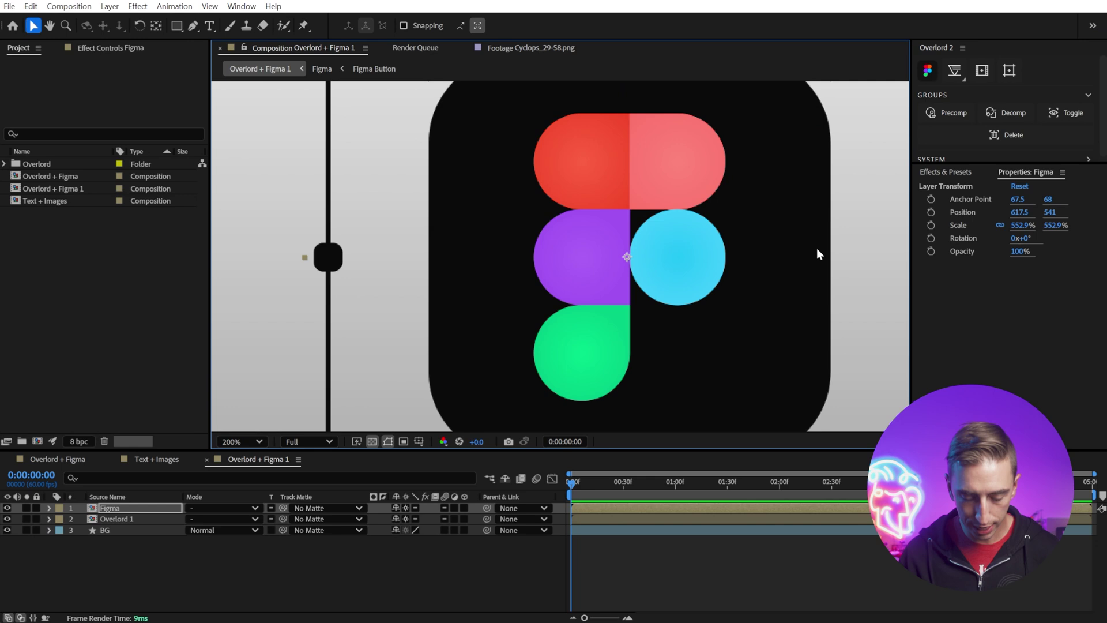
Fit the composition in the viewer and undo the Figma layer's scale back to 100%
key("shift+slash")
key("ctrl+z")
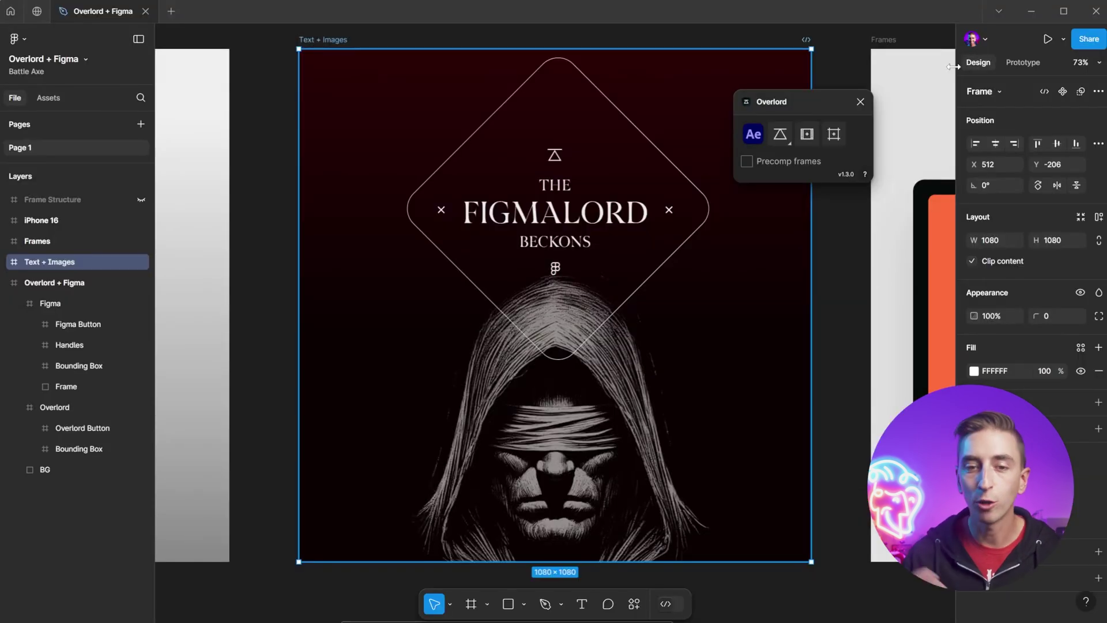
Set Overlord to single-layer pushes and create the Frames composition from the Frames artboard
left_click(783, 137)
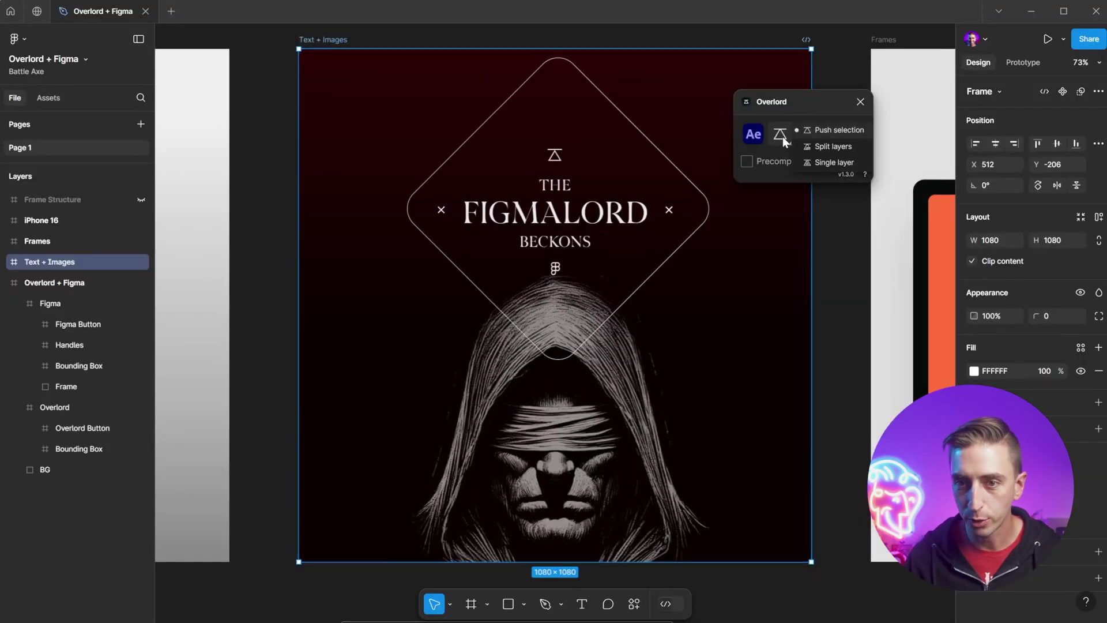
left_click(830, 162)
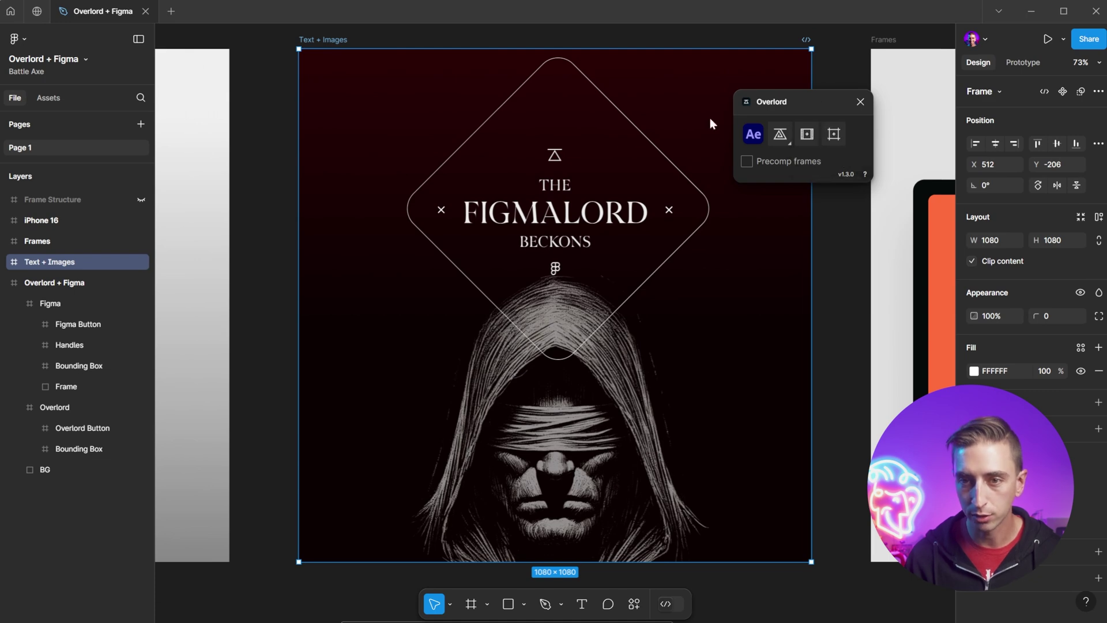
left_click_drag(809, 283, 192, 294)
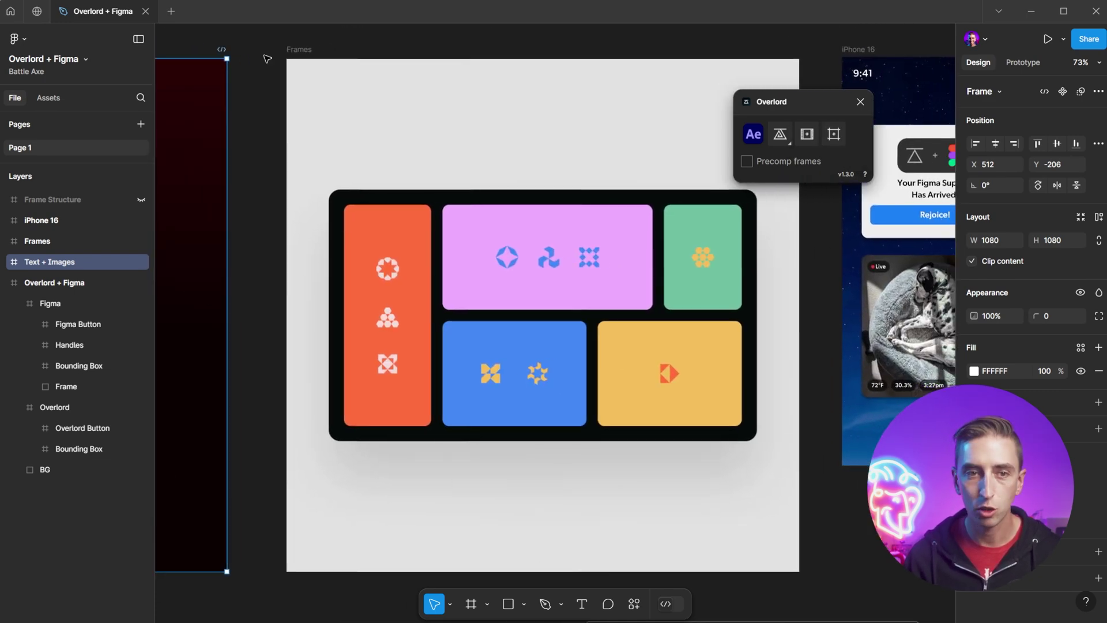
left_click(468, 85)
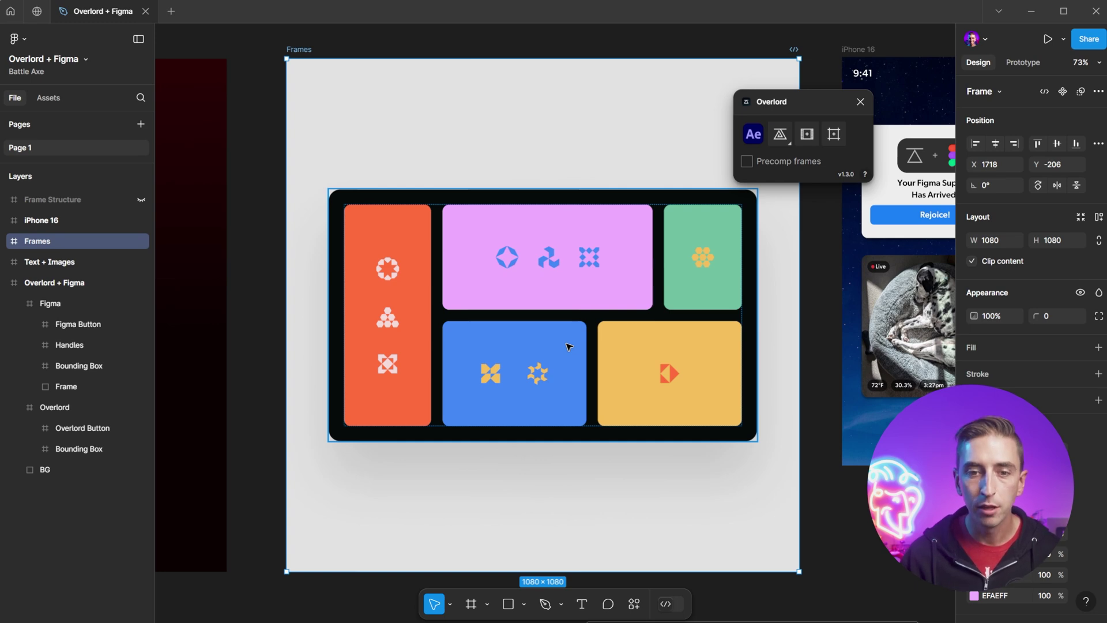
left_click(807, 134)
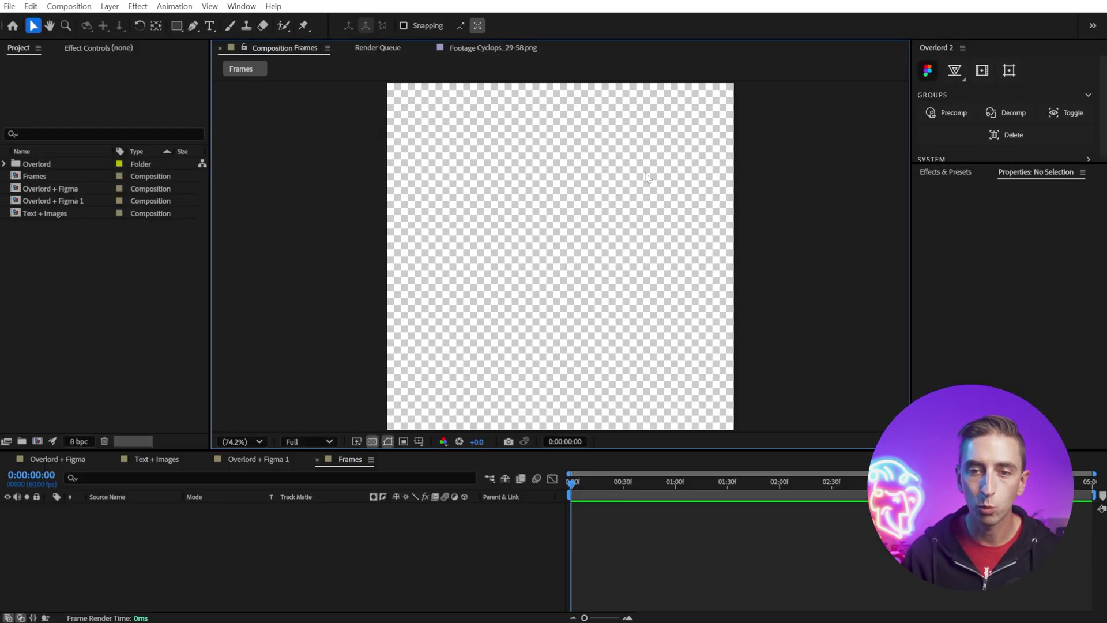
Push the Frames artwork as one layer, test-move the Container, then recentre and deselect it
key("alt+Tab")
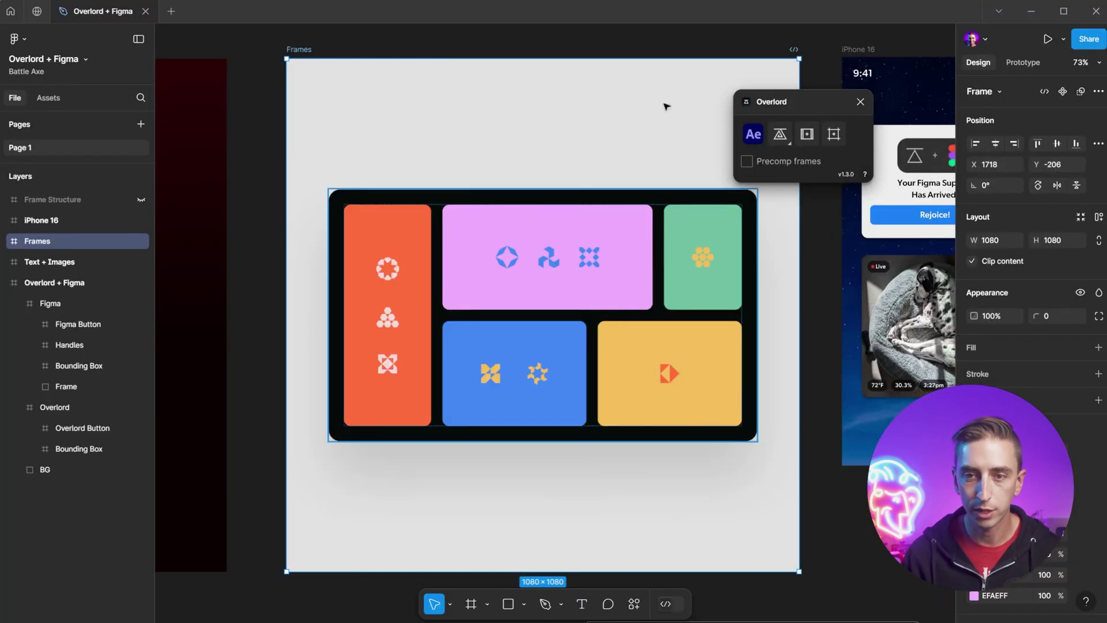
left_click(777, 137)
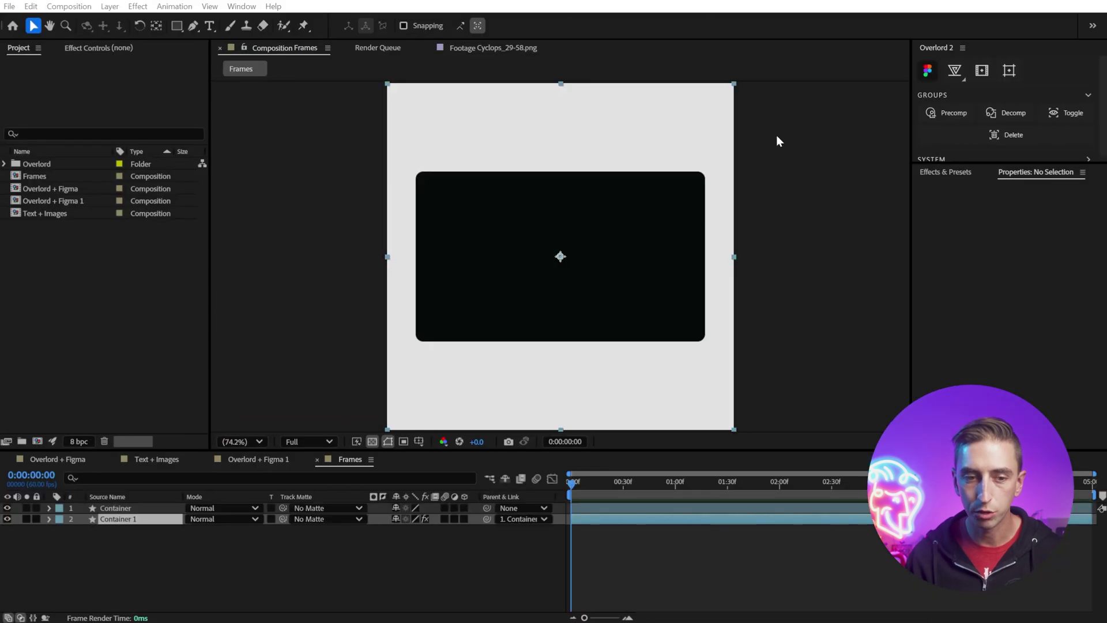
left_click_drag(603, 236, 572, 283)
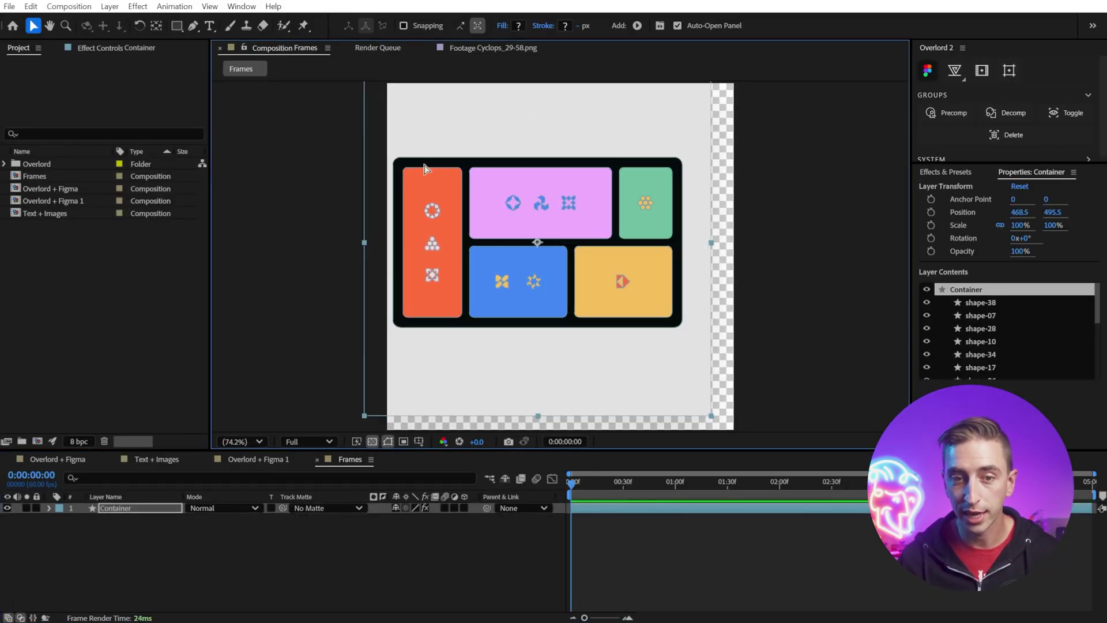
key("ctrl+Home")
left_click(325, 195)
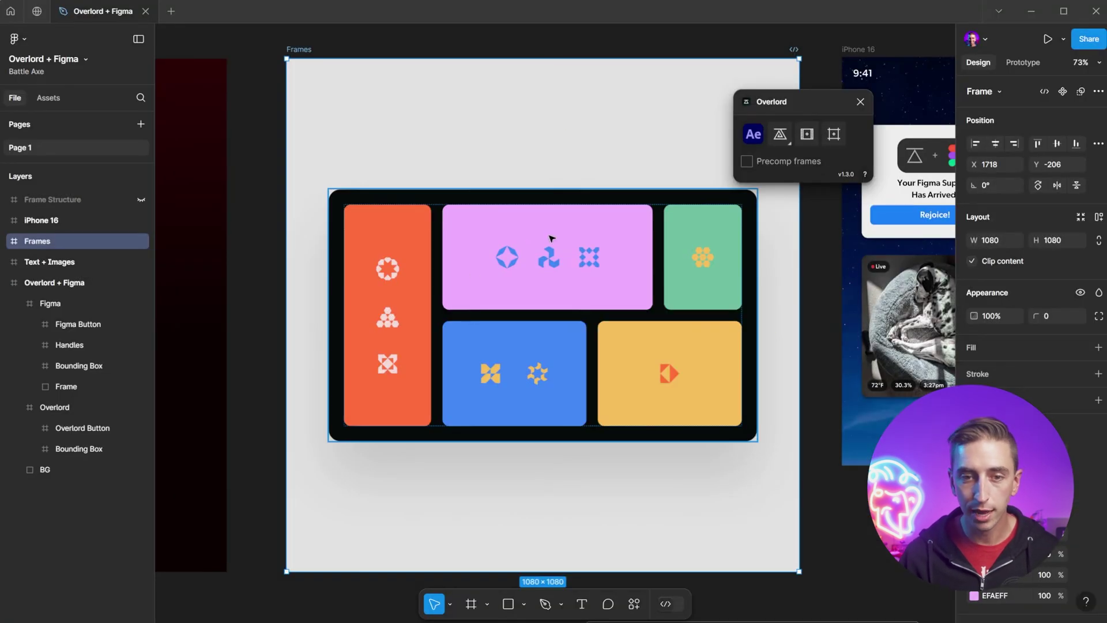
Push the pink Cell 1 and green Cell 2 together, then restore their original position in the container
left_click(465, 232, "ctrl")
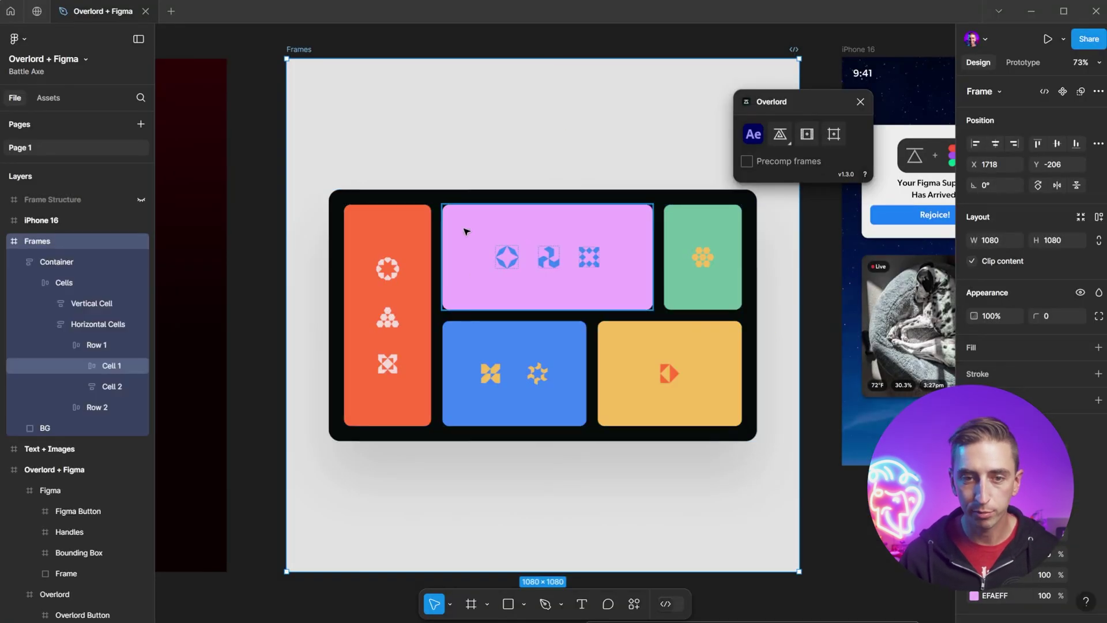
left_click(686, 224, "shift")
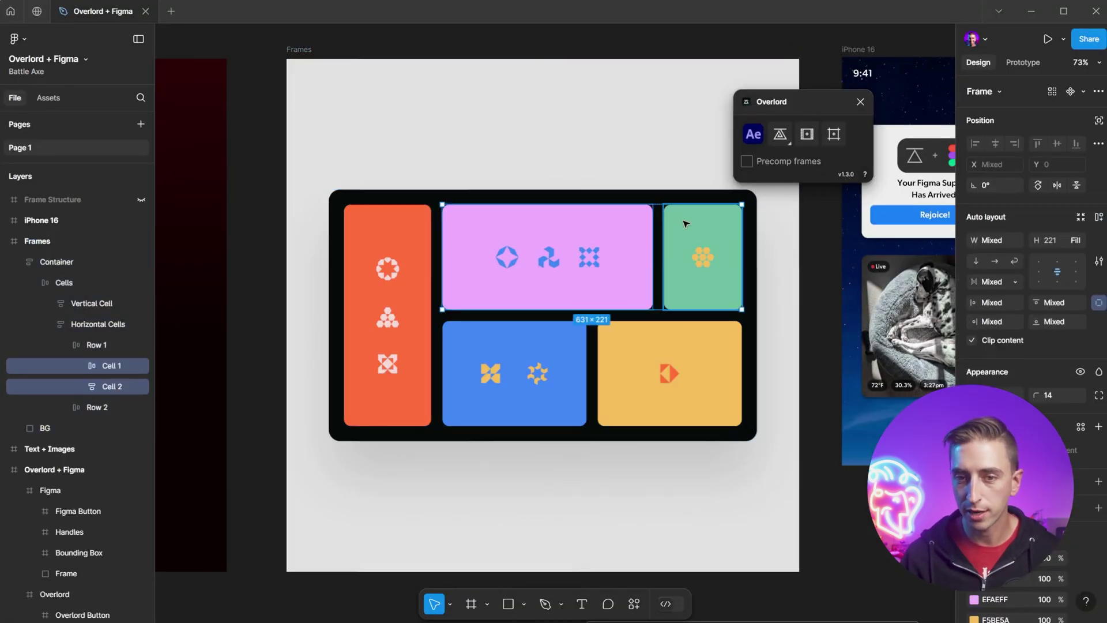
left_click(780, 136)
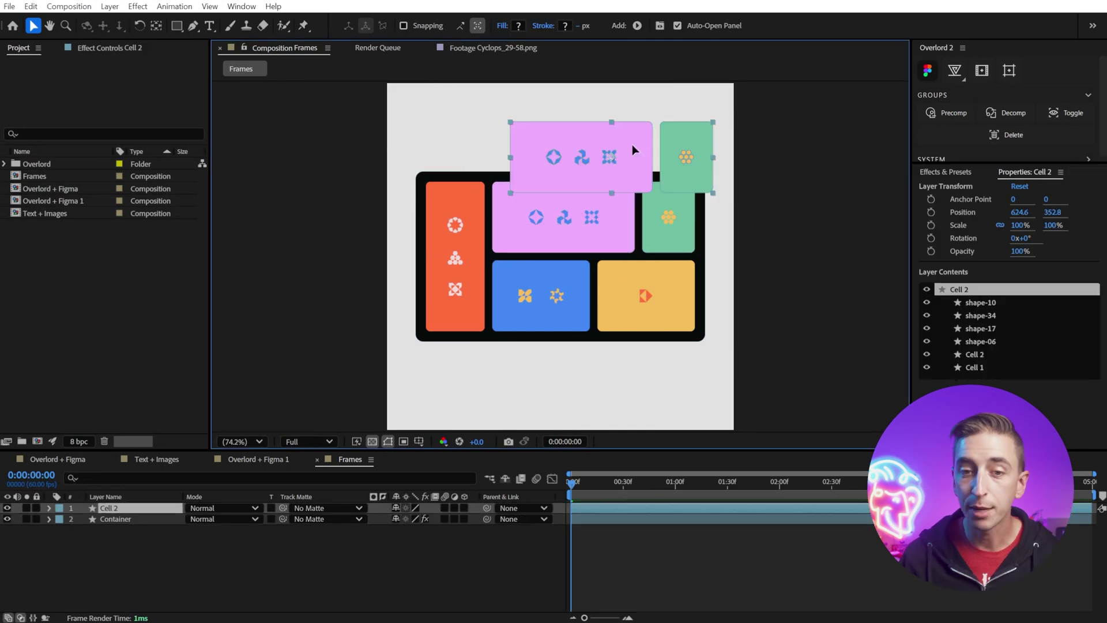
left_click_drag(657, 170, 591, 165)
key("ctrl+z")
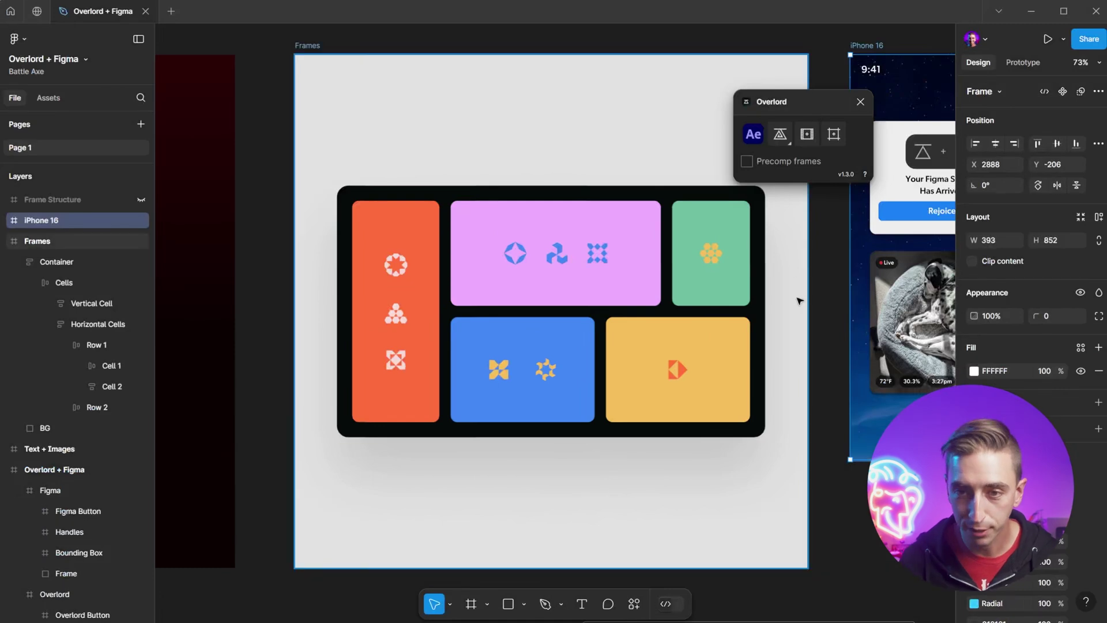
Pan to the iPhone 16 frame and zoom to fit it, showing the alert and Live photo cards
left_click_drag(798, 296, 472, 287)
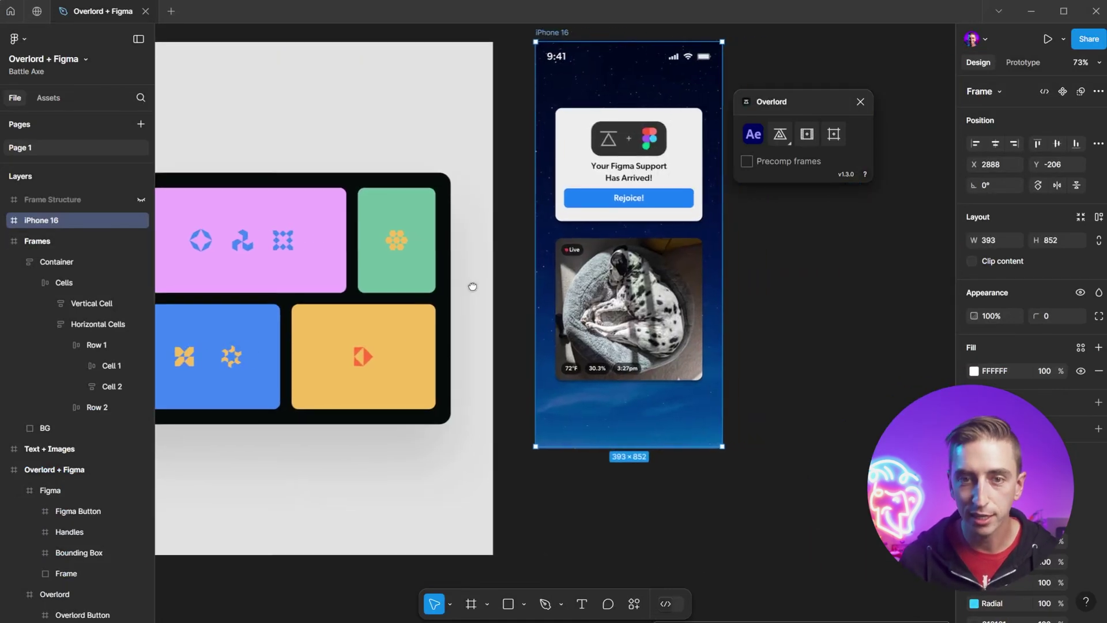
key("shift+2")
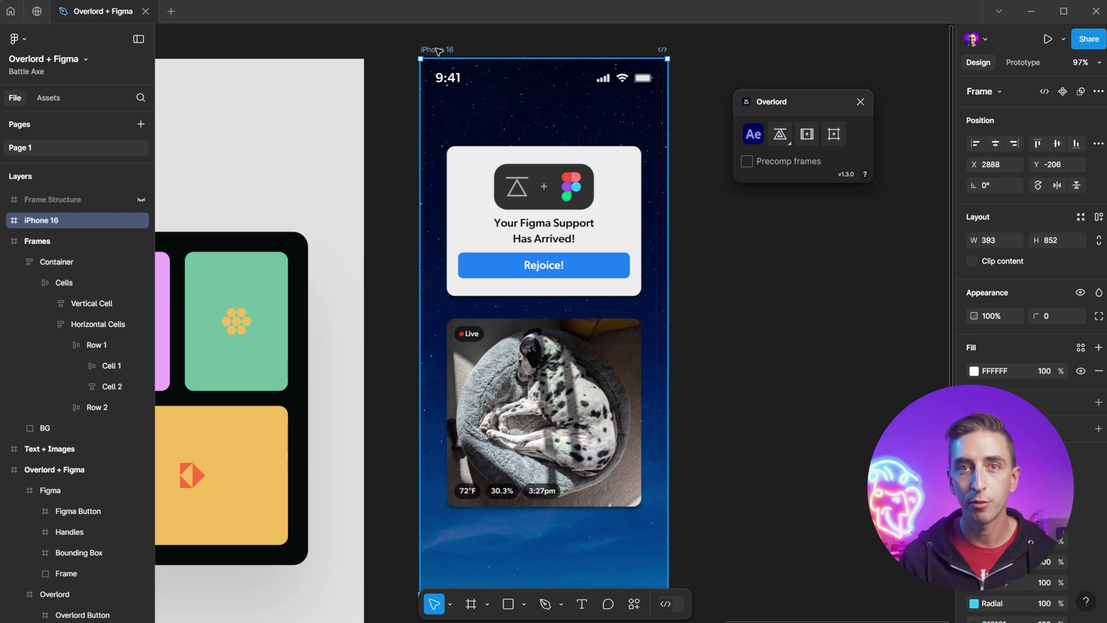
scroll(732, 386, "down", 2)
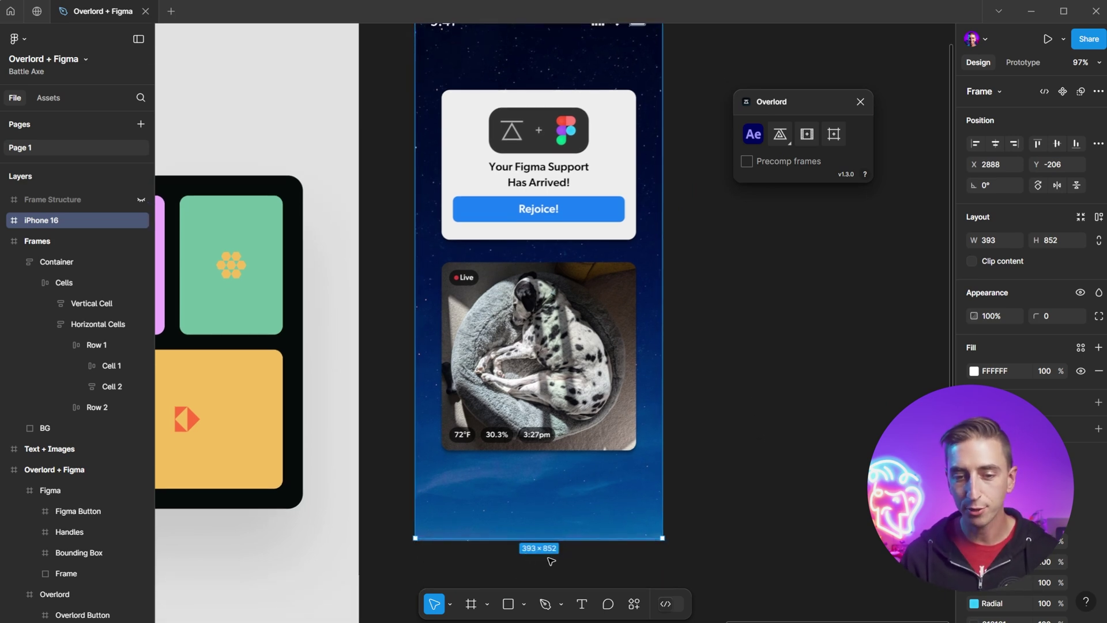
scroll(828, 346, "up", 2)
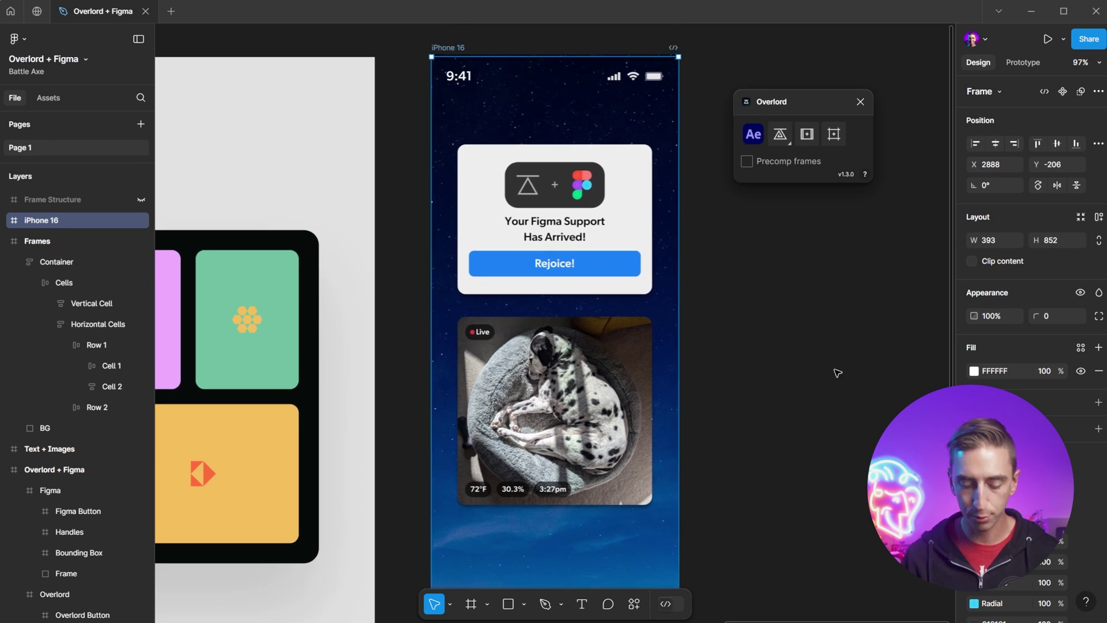
scroll(773, 329, "down", 3)
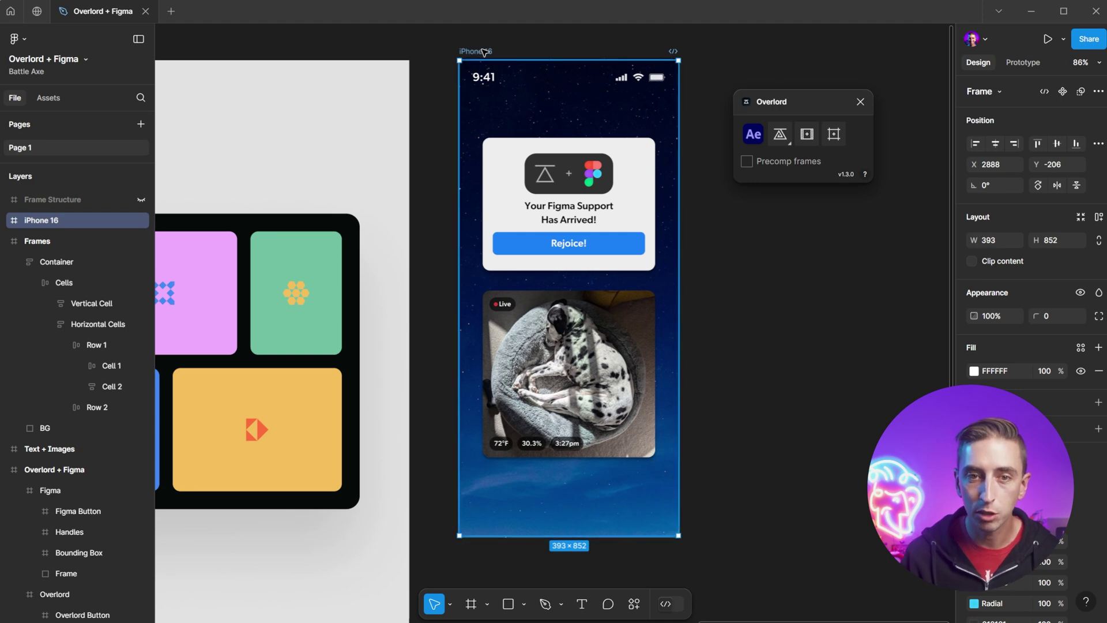
Create the iPhone 16 composition, confirm it is 393 × 852, and choose Overlord's push mode
left_click_drag(485, 51, 478, 54)
key("alt+Tab")
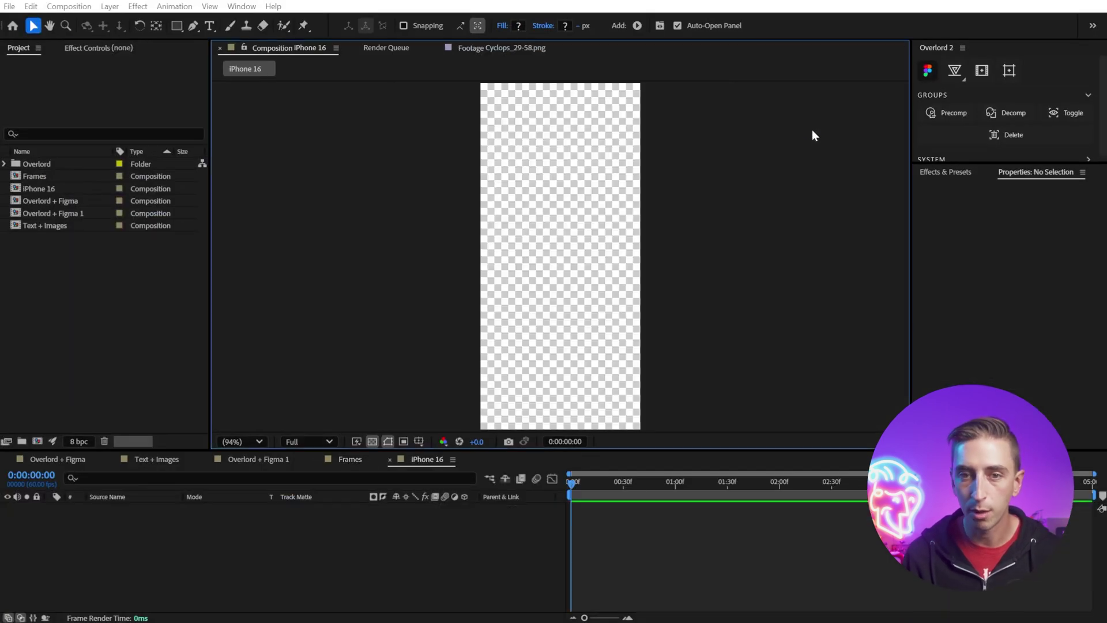
key("ctrl+k")
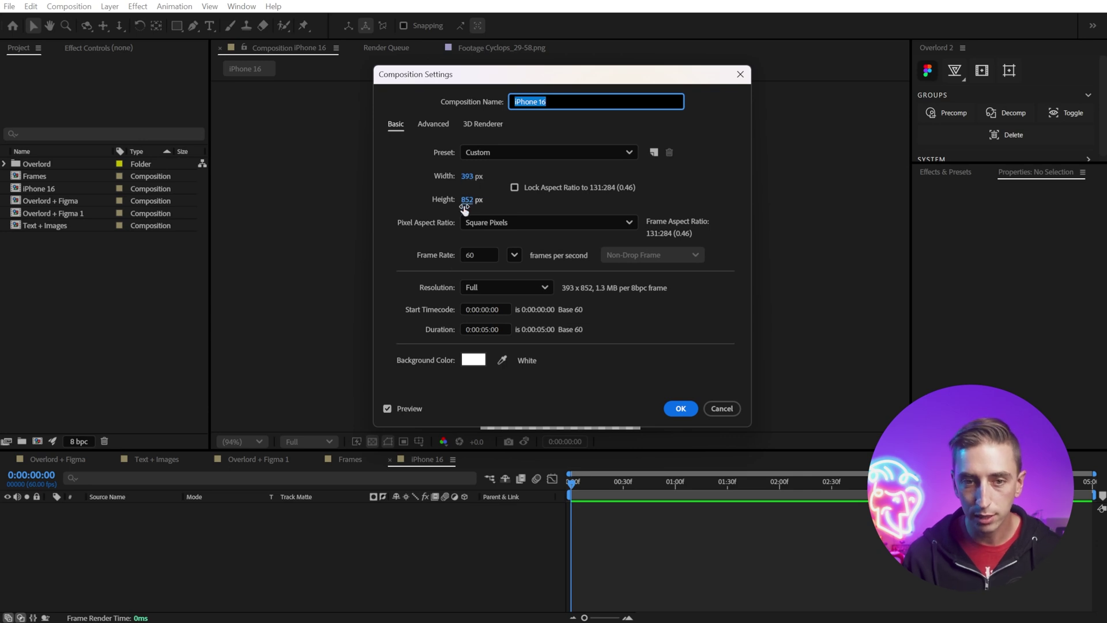
left_click(722, 408)
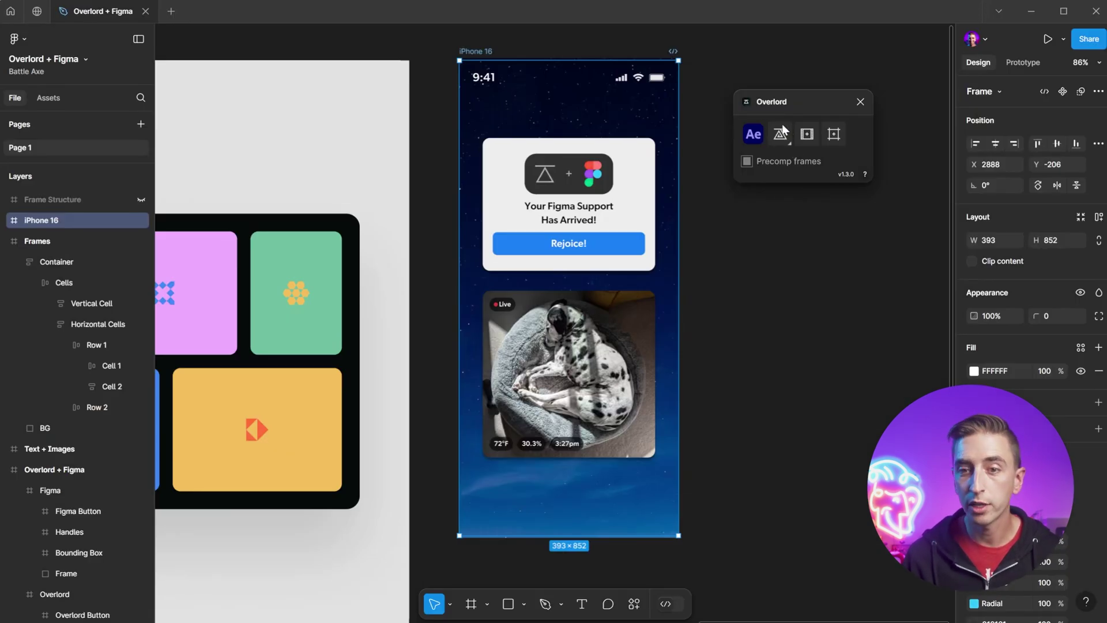
left_click(783, 130)
left_click(791, 163)
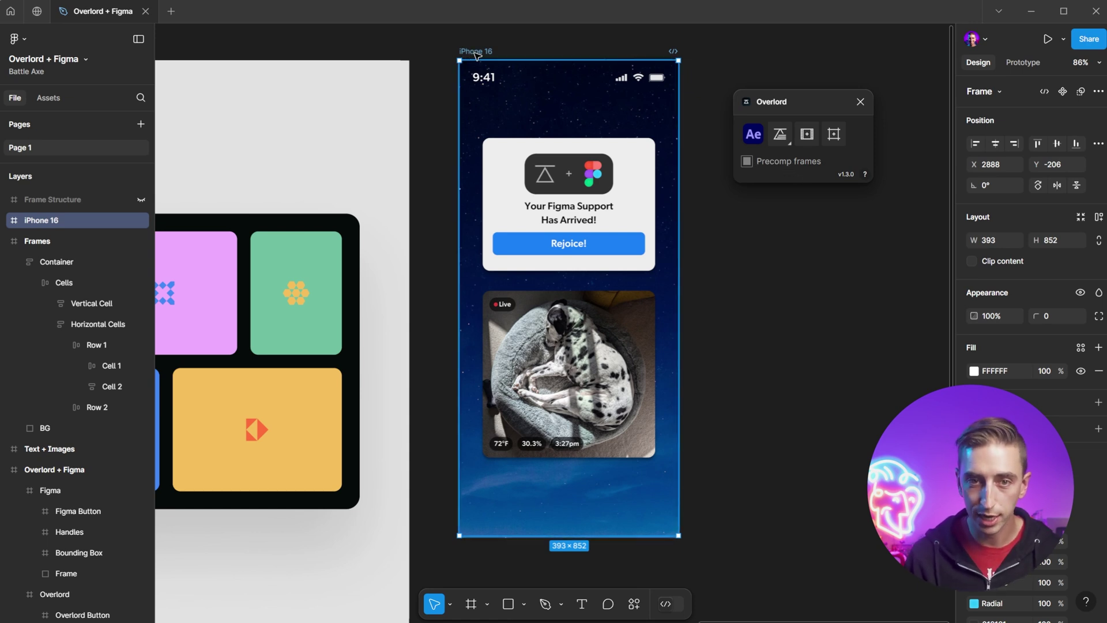
Push the iPhone 16 frame's 54 layers (Top UI, Content, BG_S2-101.jpg, BG_mask) into After Effects
left_click(780, 136)
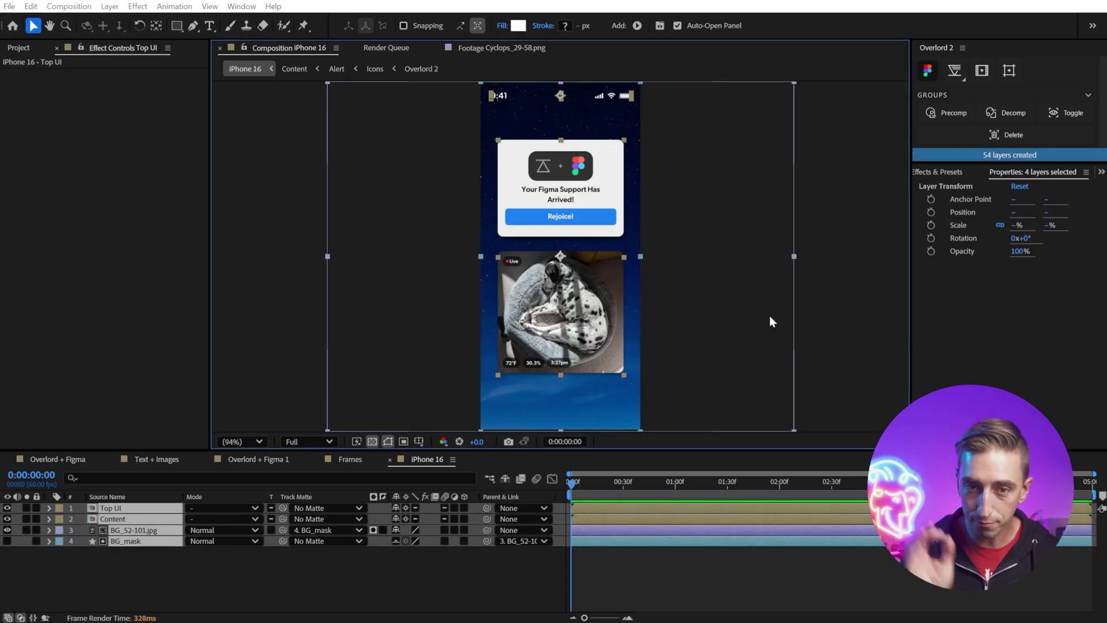
Deselect the imported layers and zoom in on the 72°F, 30.3% and 3:27pm pills and alert card
left_click(837, 275)
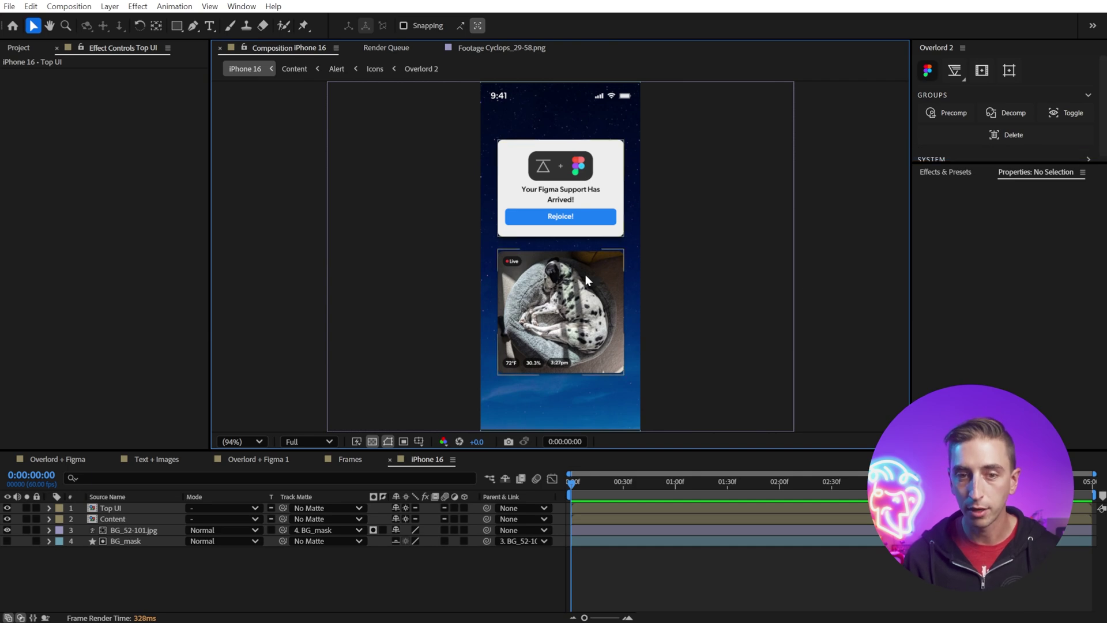
scroll(586, 275, "up", 1)
scroll(586, 275, "up", 3)
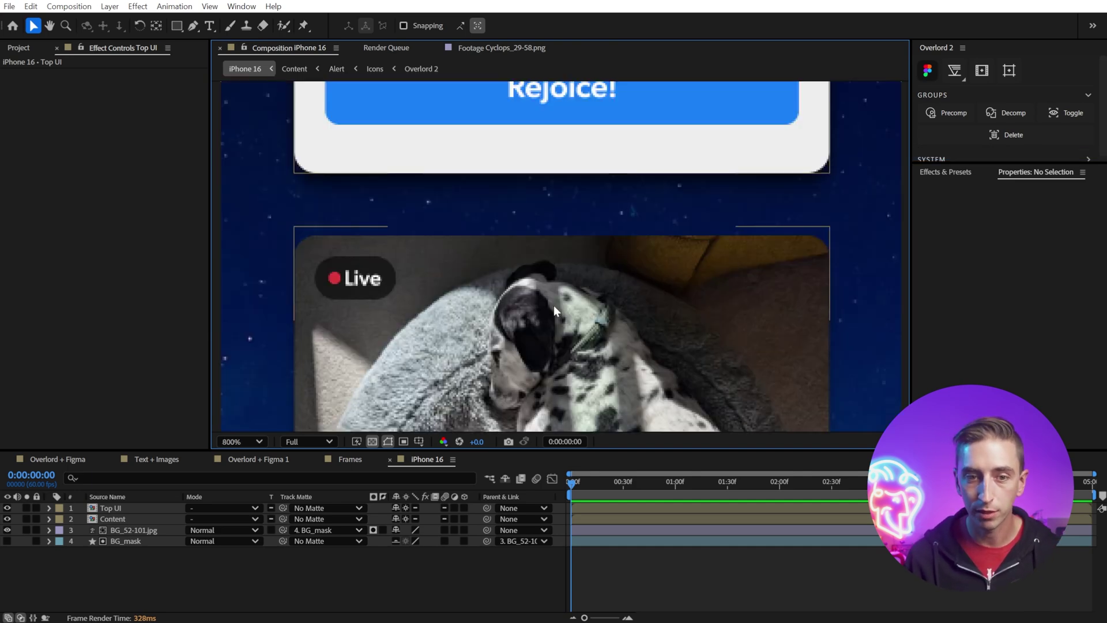
scroll(631, 218, "up", 1)
key("space")
left_click_drag(631, 218, 732, 20)
left_click_drag(704, 186, 666, 201)
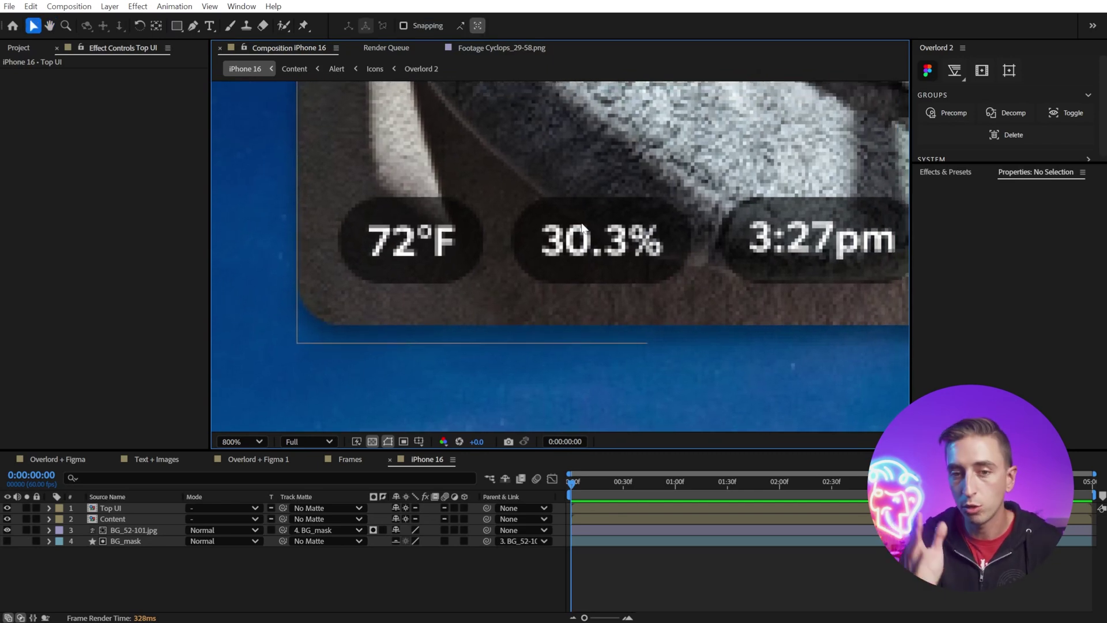
scroll(582, 225, "down", 10)
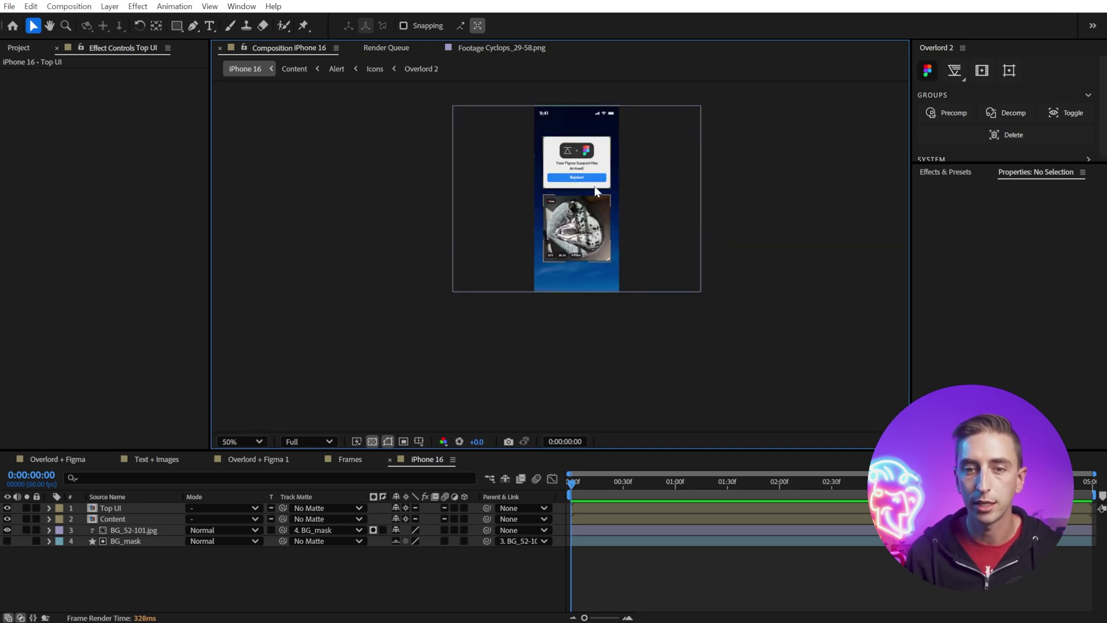
scroll(577, 173, "up", 2)
left_click_drag(569, 189, 559, 262)
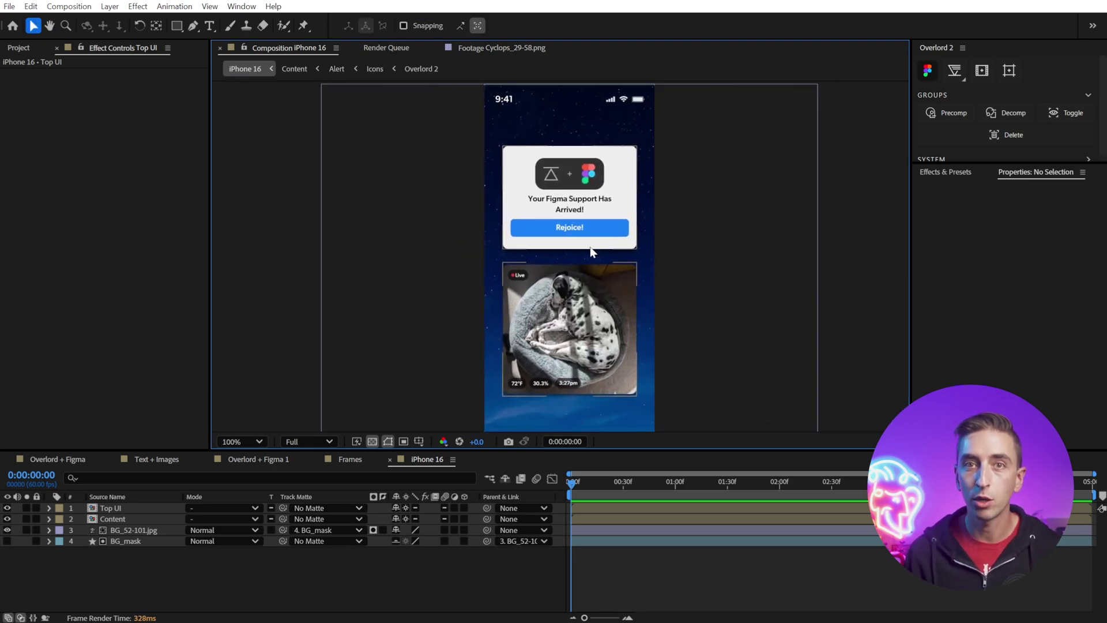
Launch the Scale Composition script from File > Scripts
left_click(10, 6)
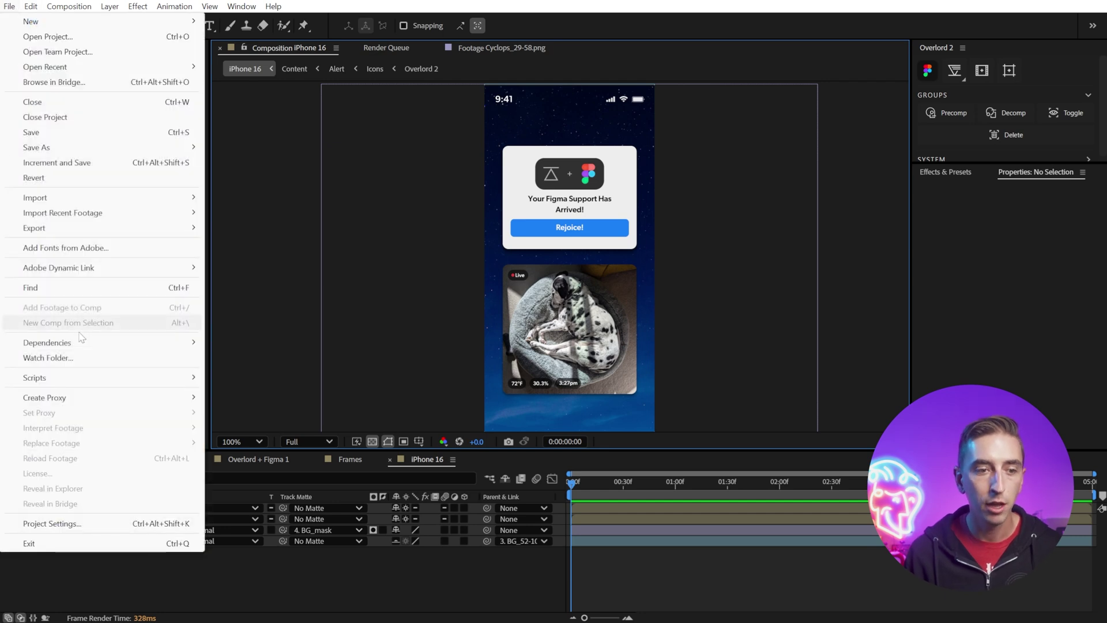
mouse_move(58, 377)
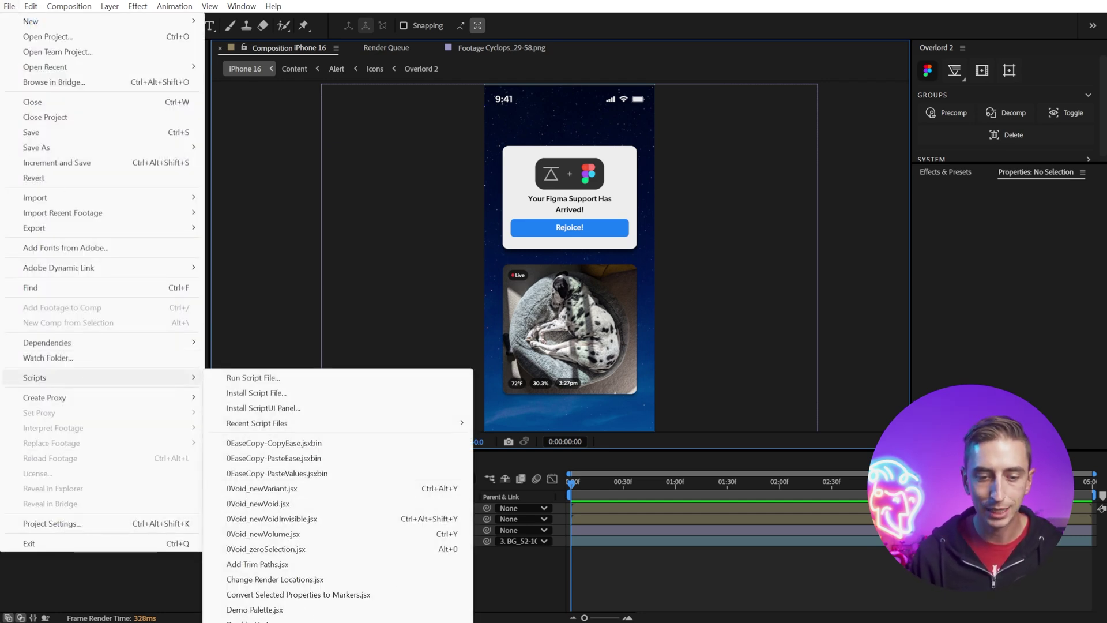
left_click(300, 617)
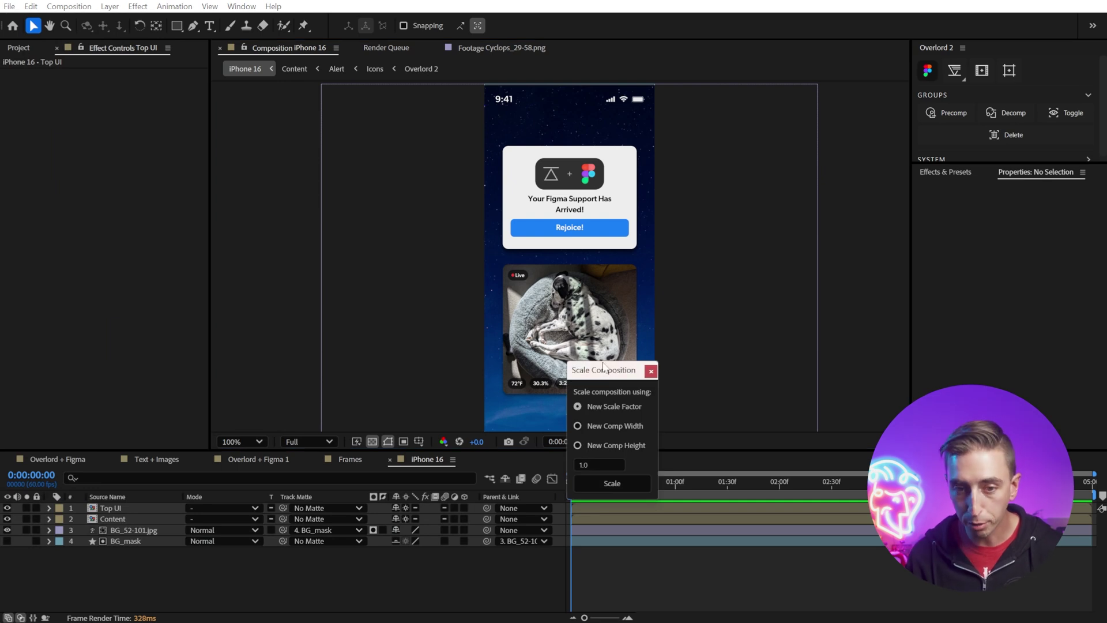
left_click_drag(604, 374, 416, 176)
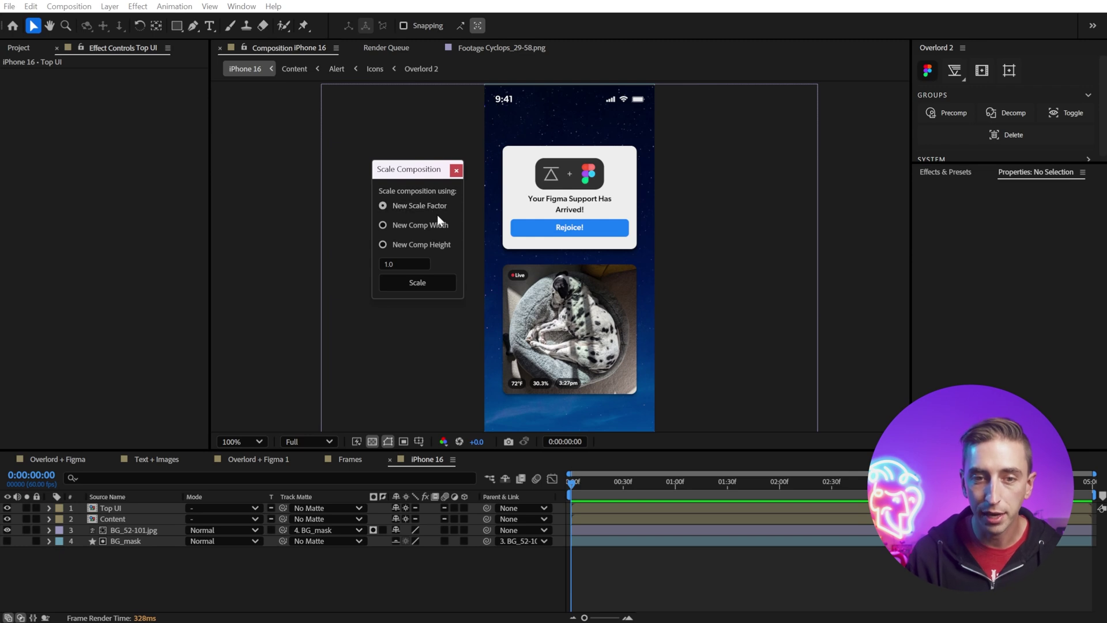
Scale the composition to a new comp height of 1080 px and inspect the enlarged result
left_click(423, 242)
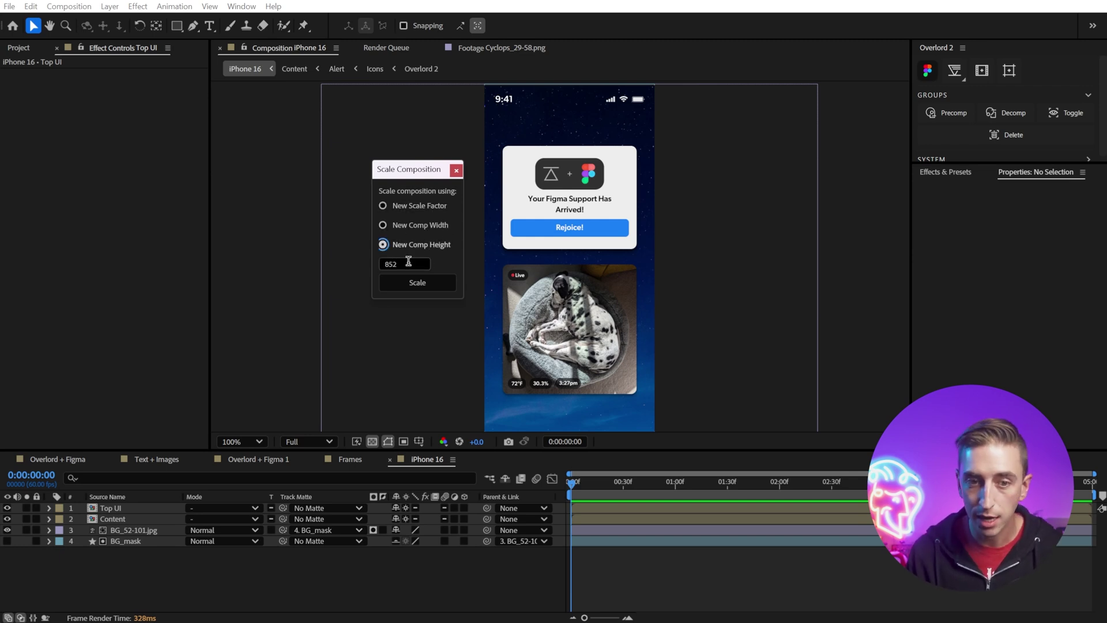
left_click(408, 262)
type("10850")
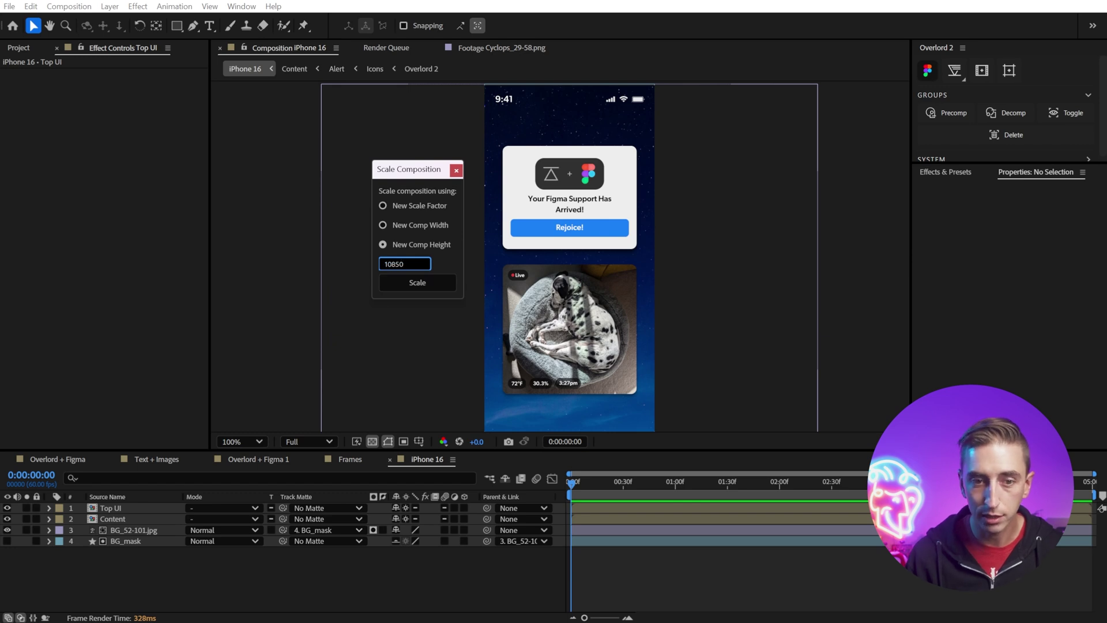
key("BackSpace")
key("BackSpace")
type("0")
left_click(439, 283)
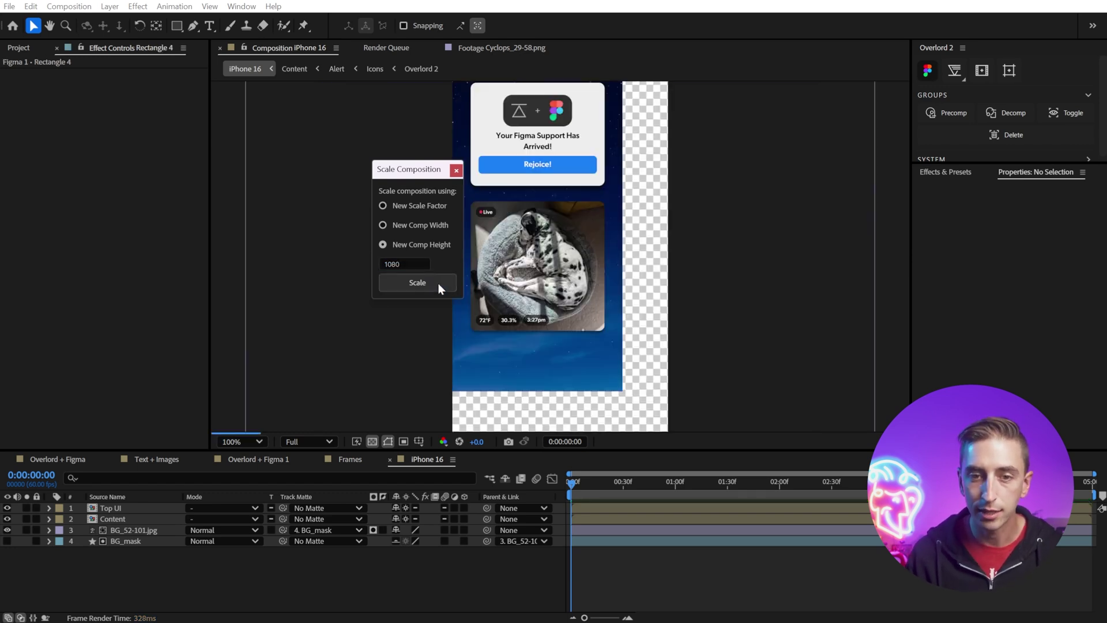
left_click(455, 170)
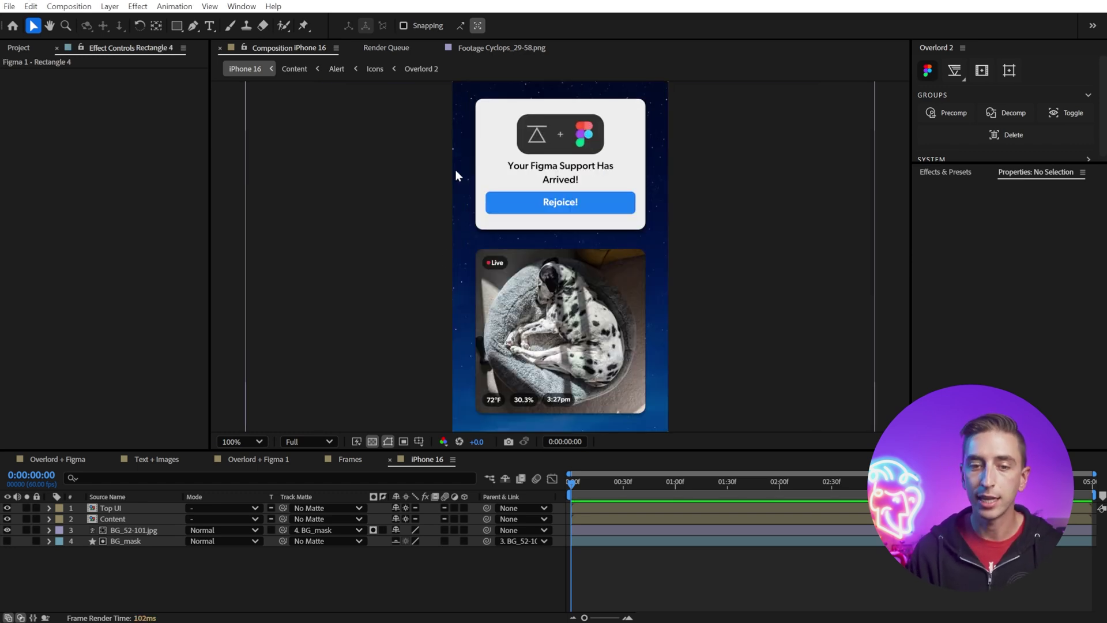
scroll(545, 206, "up", 4)
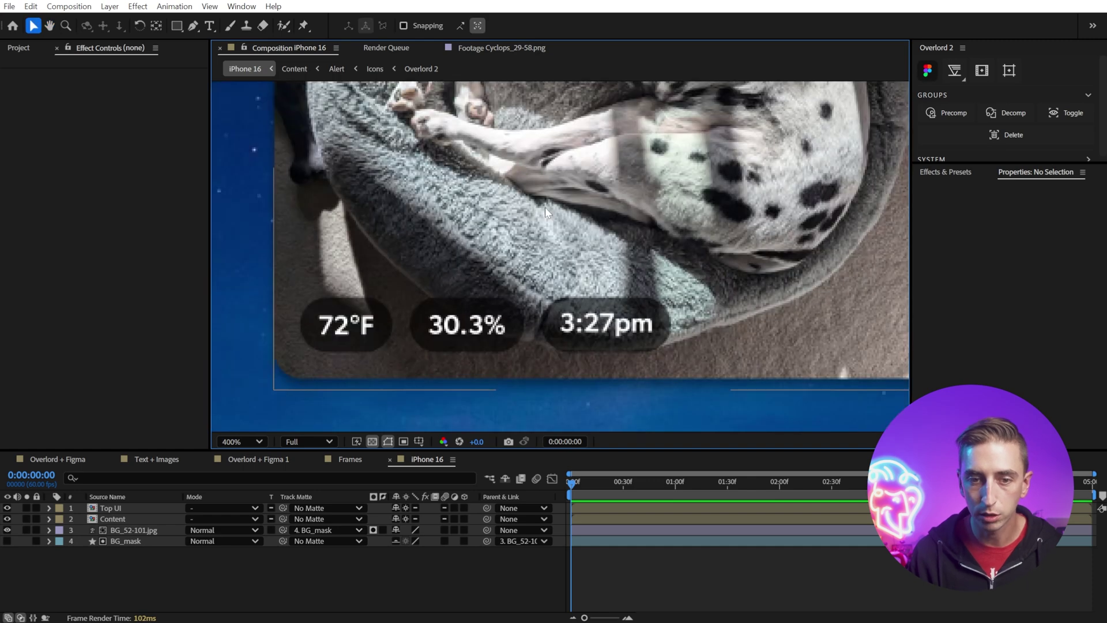
scroll(545, 207, "down", 4)
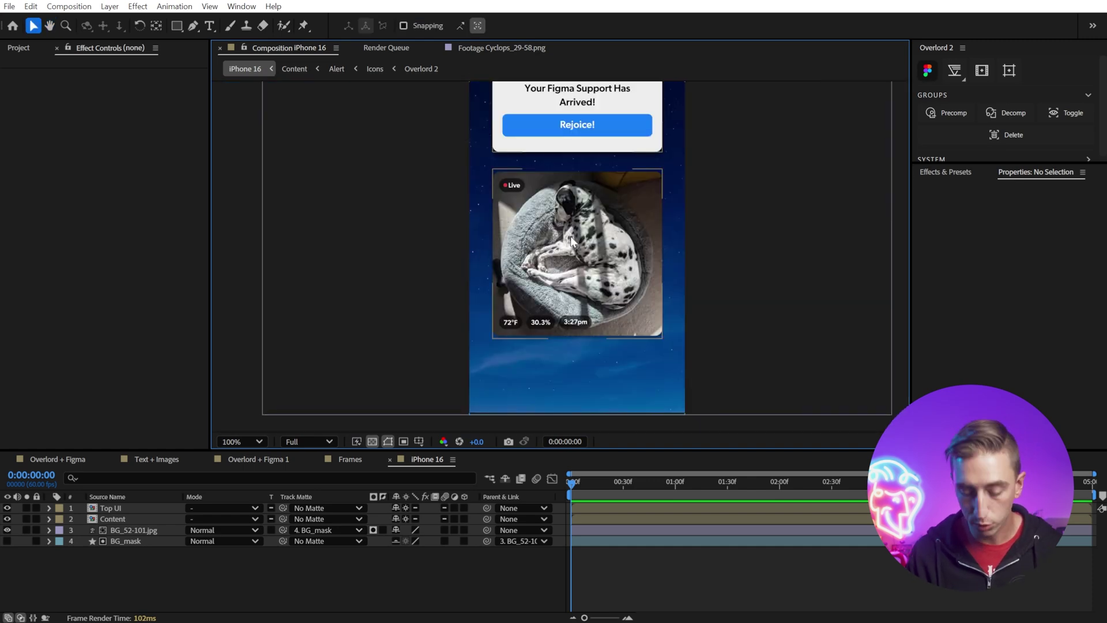
Undo to the empty comp and resize it to 786 × 1704 with the aspect ratio locked
key("ctrl+z")
key("ctrl+z")
key("ctrl+z")
key("ctrl+z")
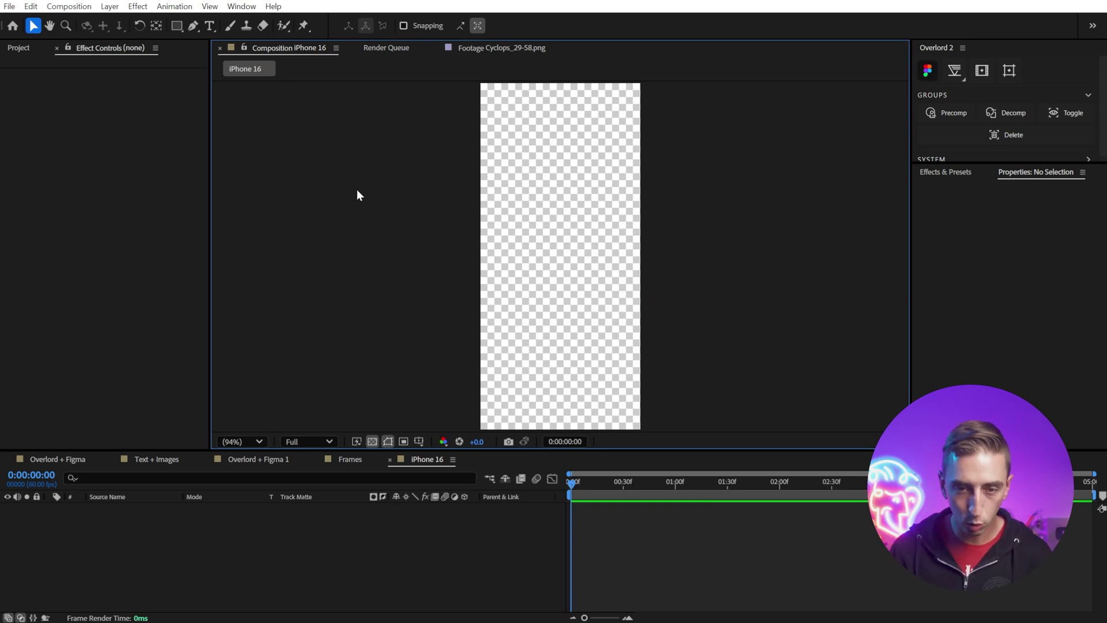
key("ctrl+k")
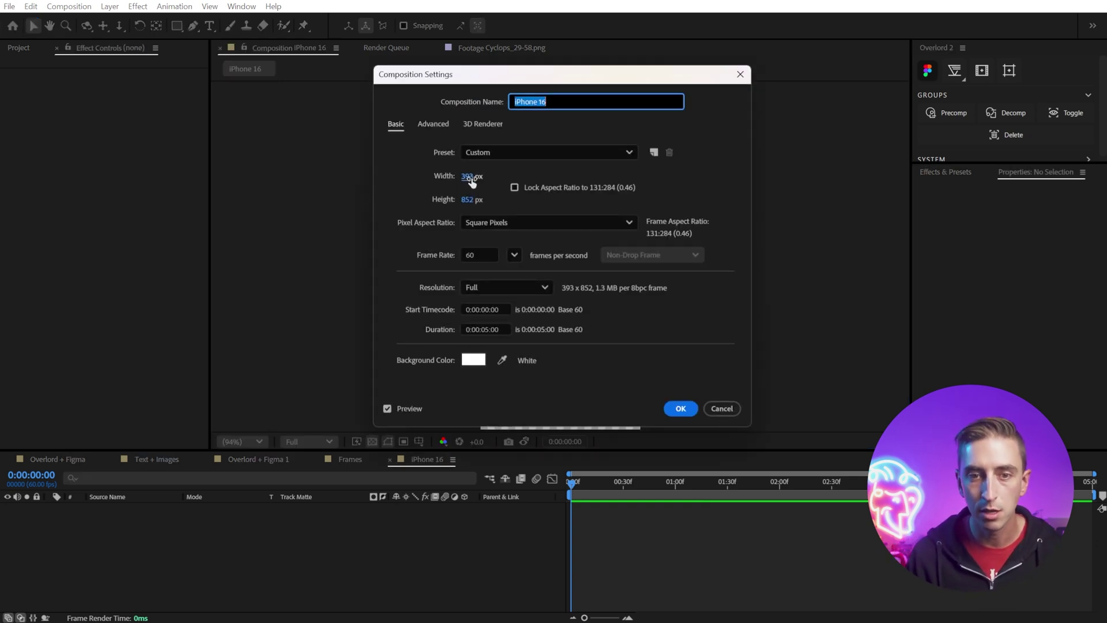
left_click(515, 188)
left_click(469, 176)
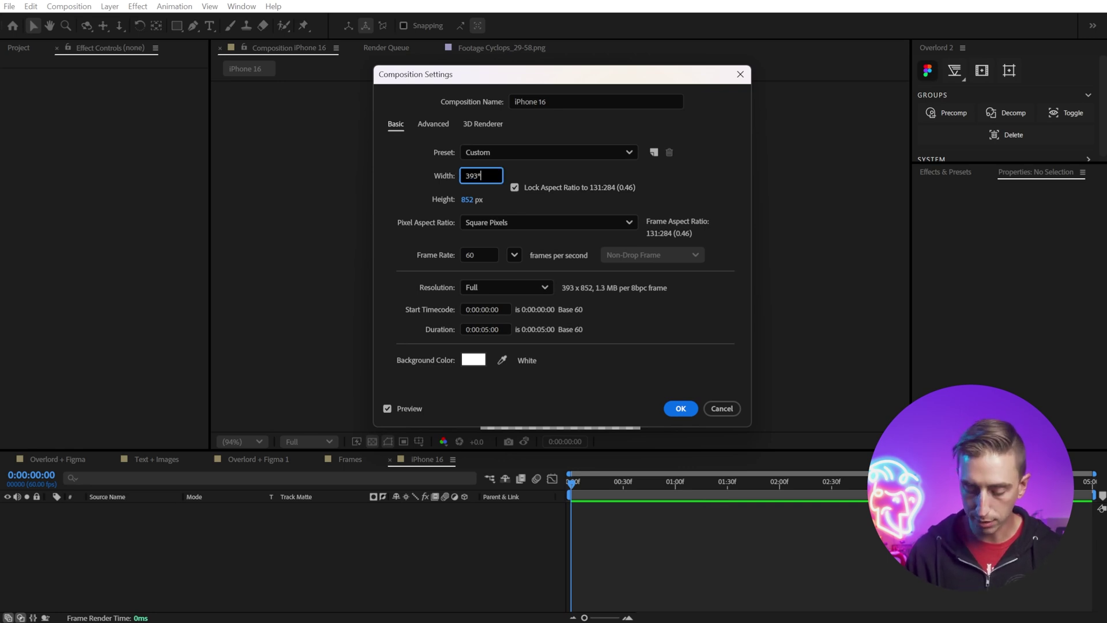
type("2")
key("Return")
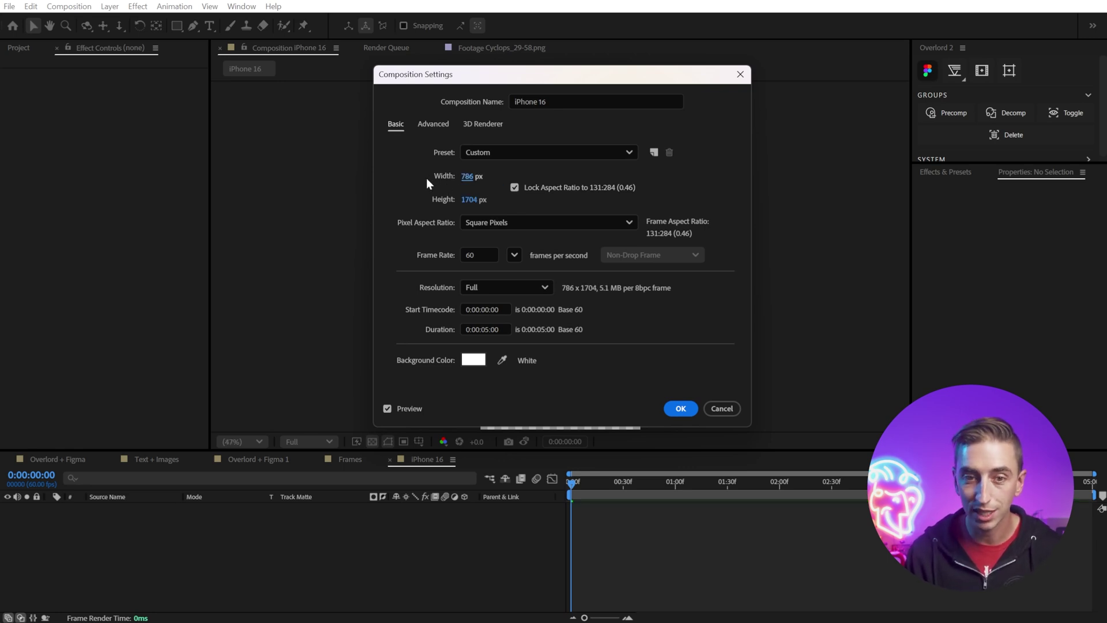
left_click(676, 409)
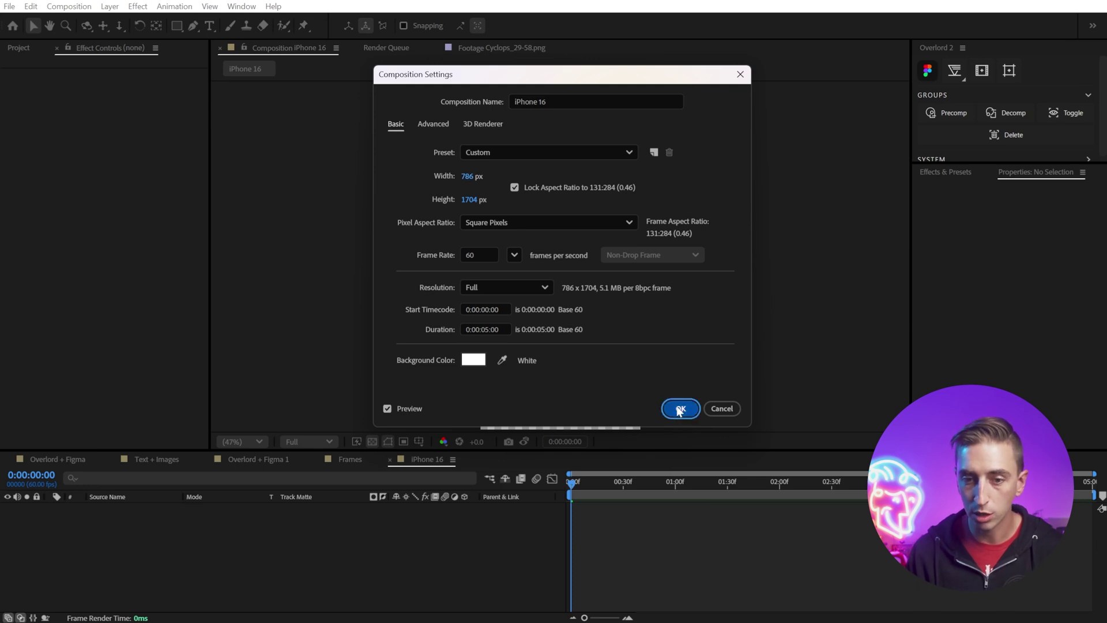
right_click(933, 94)
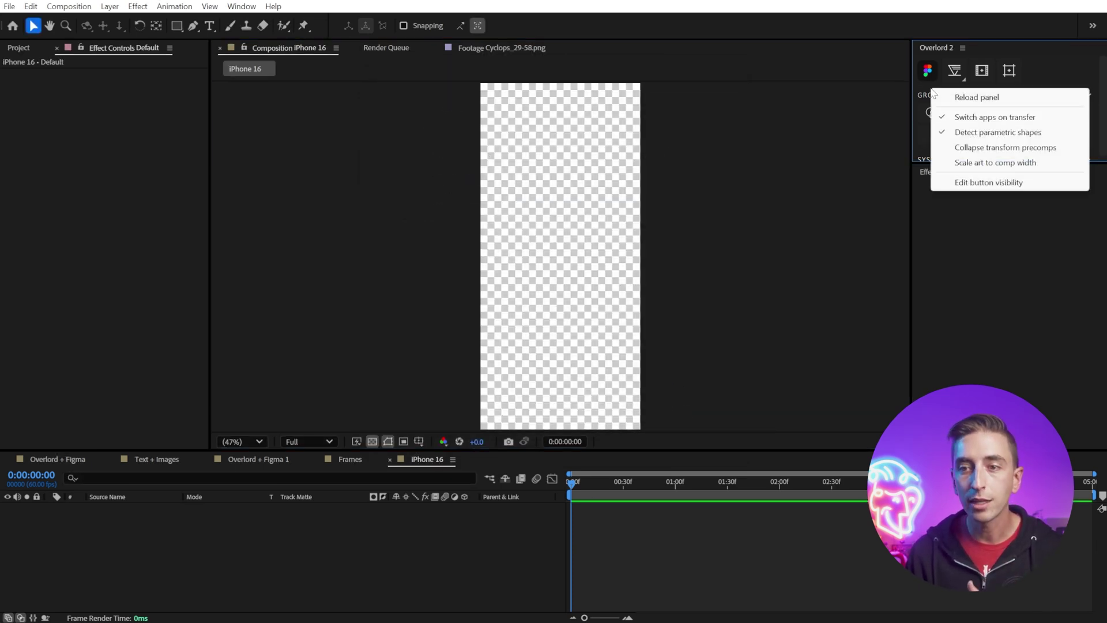
Enable Scale art to comp width and push the iPhone 16 frame into the doubled composition
left_click(970, 164)
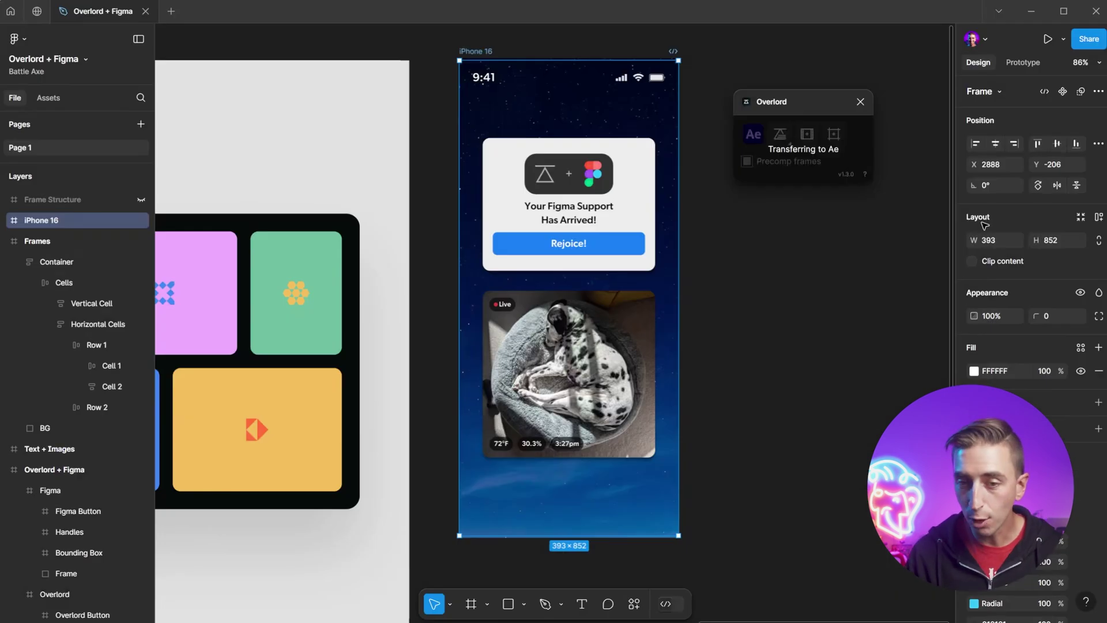
left_click(779, 133)
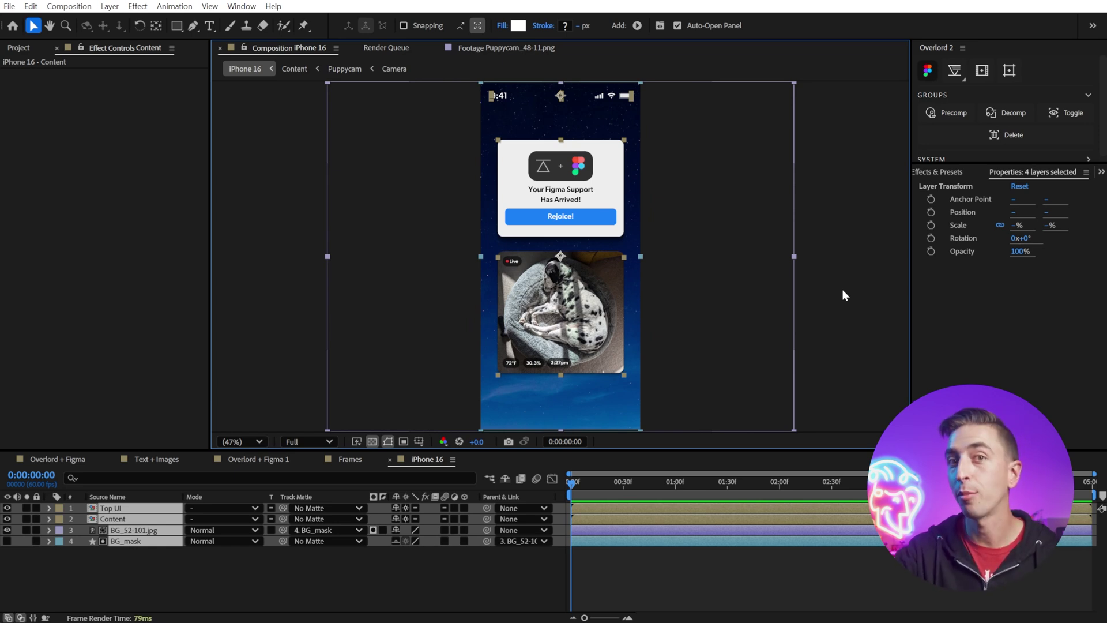
left_click(1072, 95)
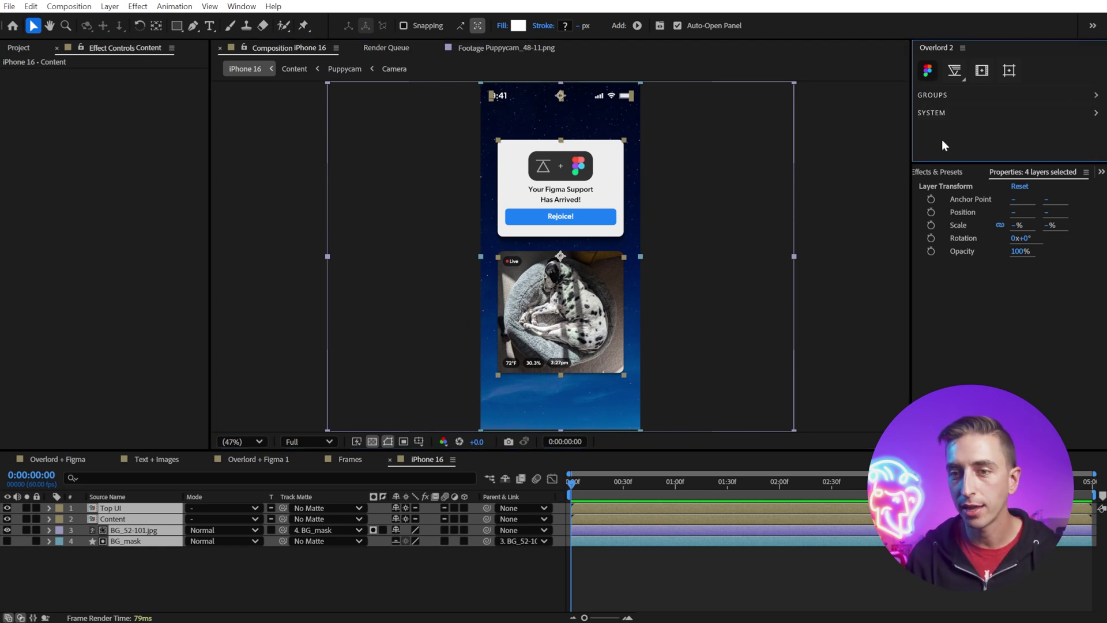
right_click(942, 133)
left_click(833, 163)
left_click(834, 163)
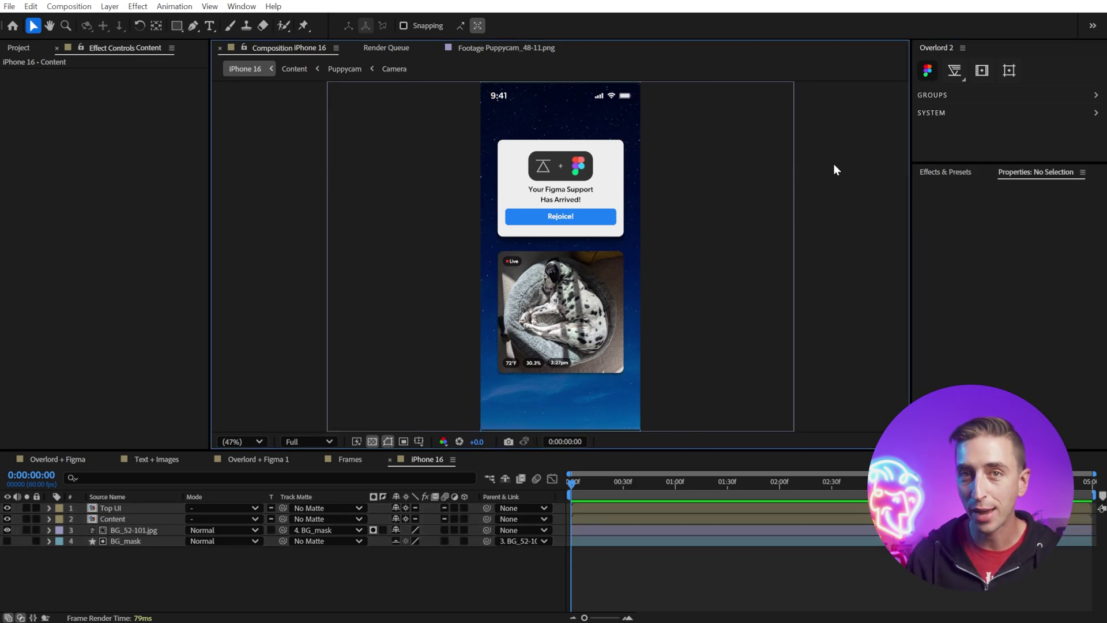
scroll(549, 218, "up", 4)
left_click_drag(564, 218, 528, 39)
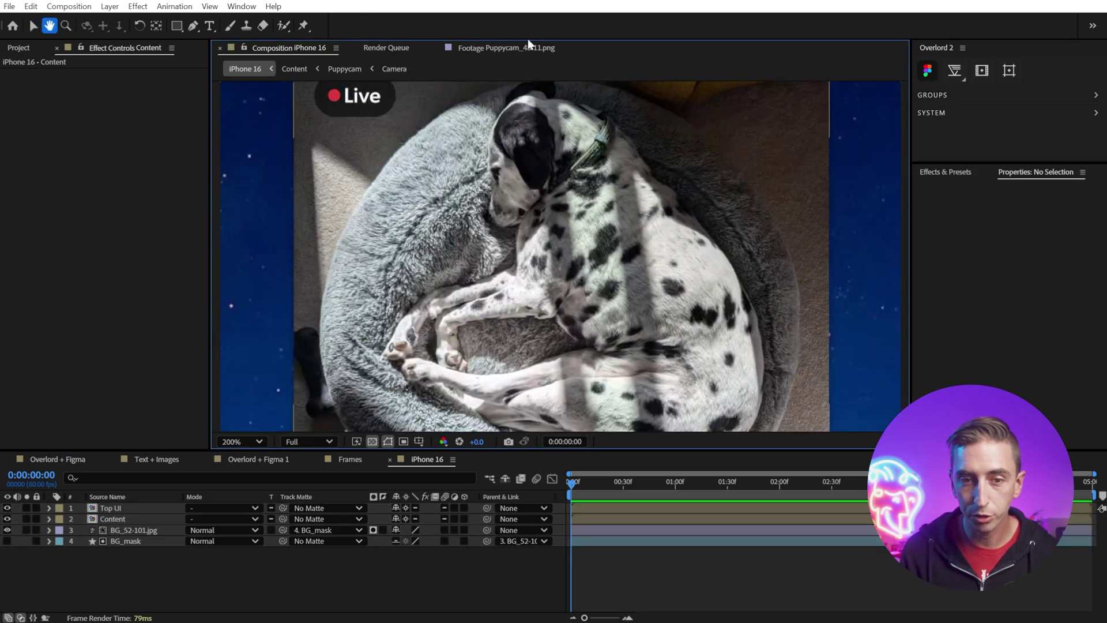
scroll(573, 99, "down", 6)
left_click(683, 228)
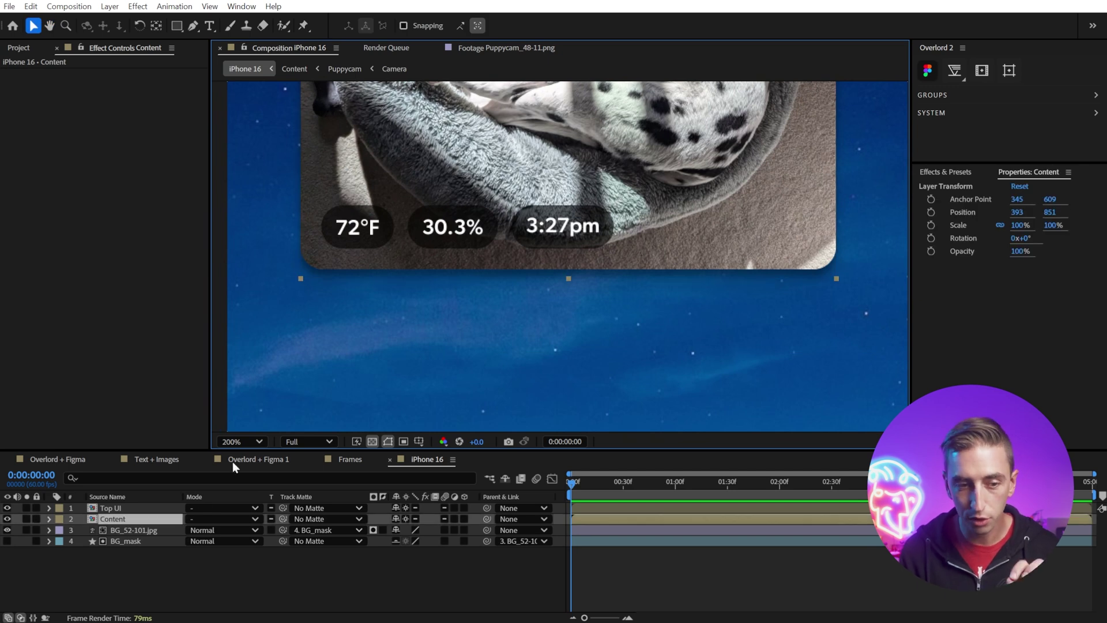
Open the Content precomp and show the Alert layer's Drop Shadow and Drop Shadow 2 effects
double_click(109, 519)
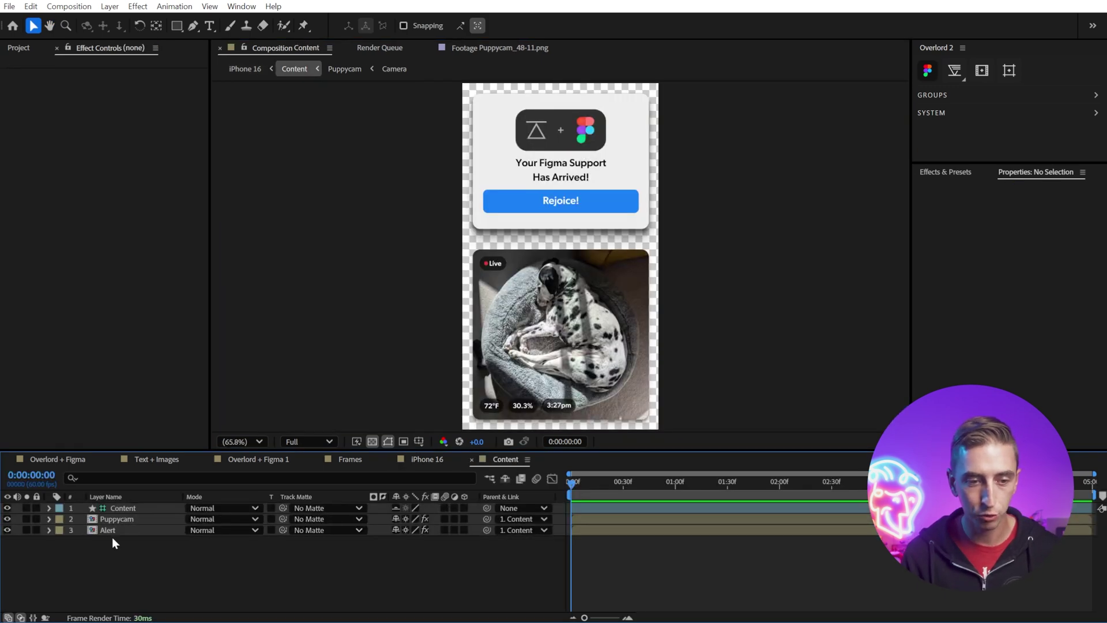
left_click(114, 531)
key("e")
left_click(113, 553)
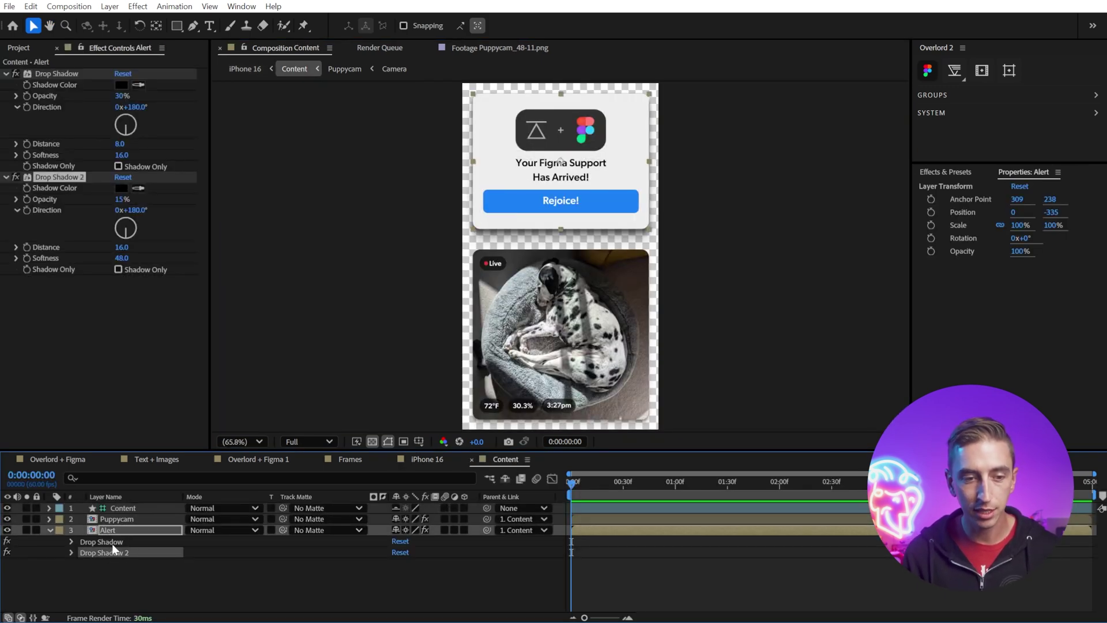
left_click(111, 544)
left_click(112, 551)
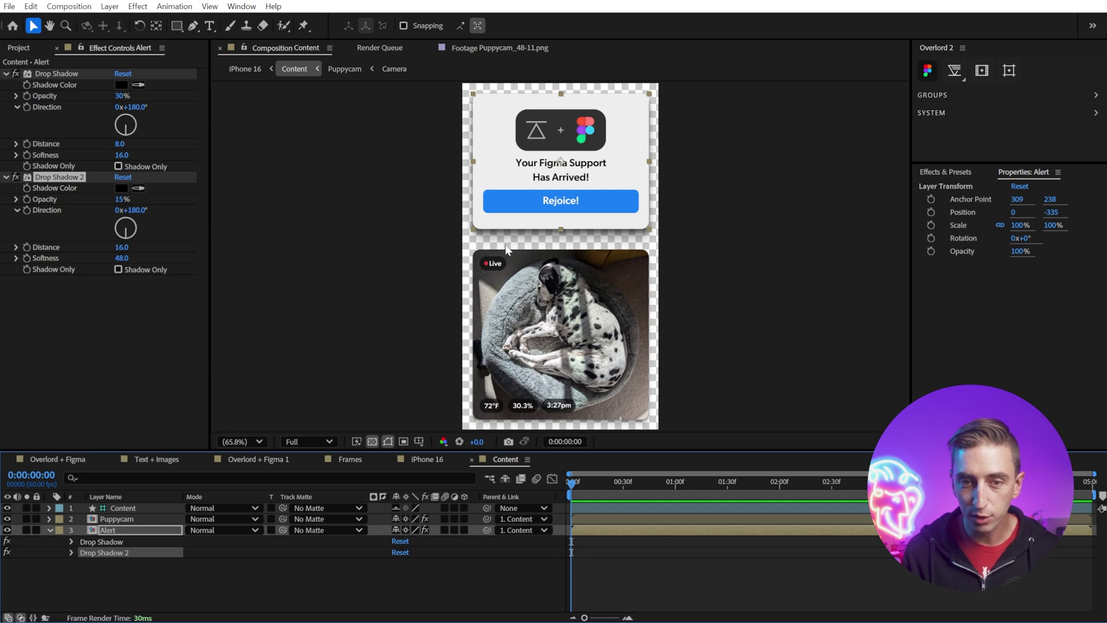
Show the Puppycam layer's two Drop Shadow effects, then deselect everything
left_click(108, 518)
key("e")
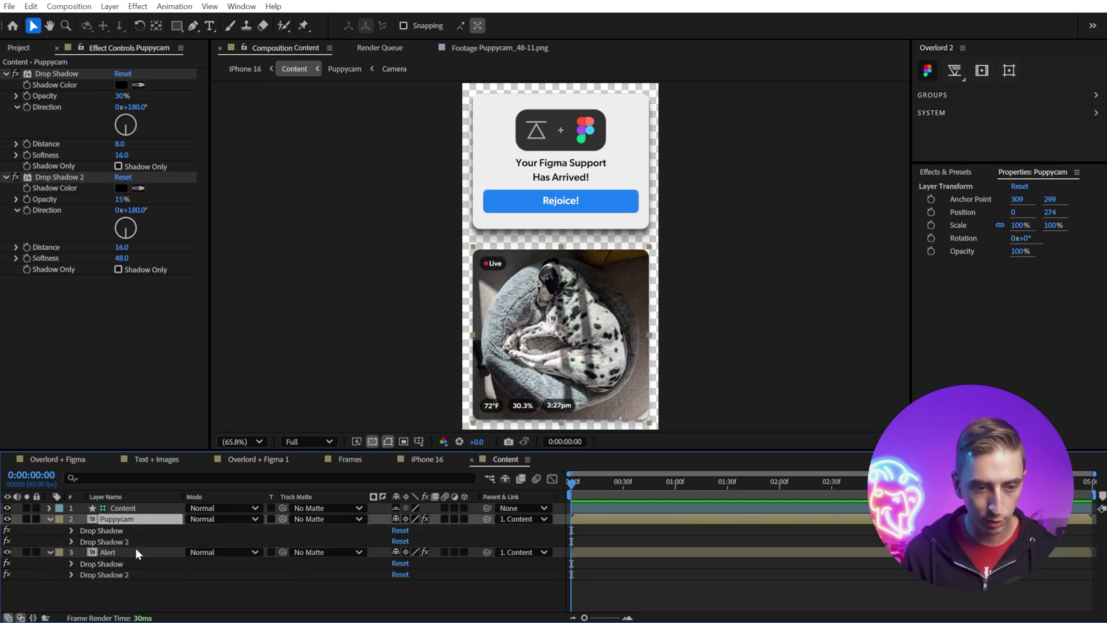
left_click(139, 544)
left_click(712, 278)
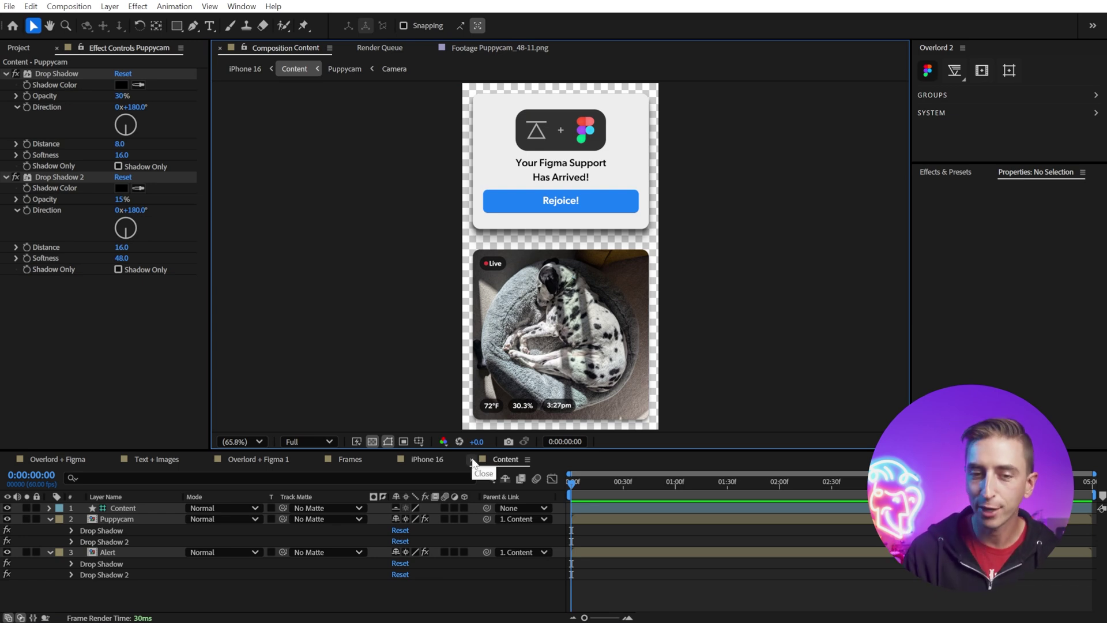
Leave the Content precomp and inspect the iPhone 16 comp's Rejoice button, then refit the full phone view
left_click(472, 460)
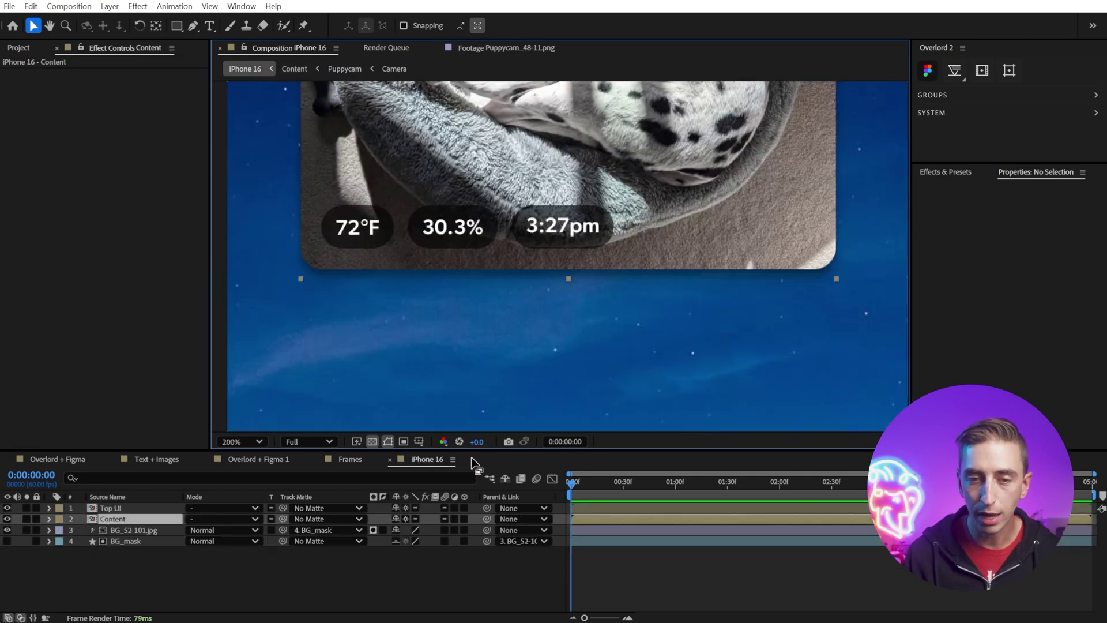
key("shift+/")
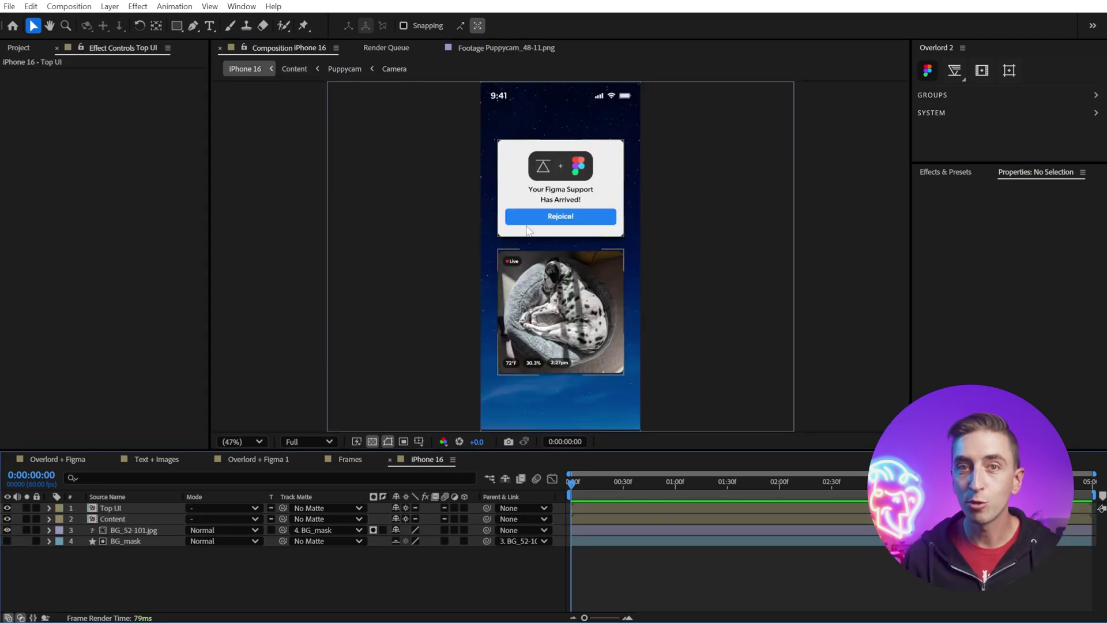
scroll(527, 230, "up", 3)
scroll(531, 225, "down", 2)
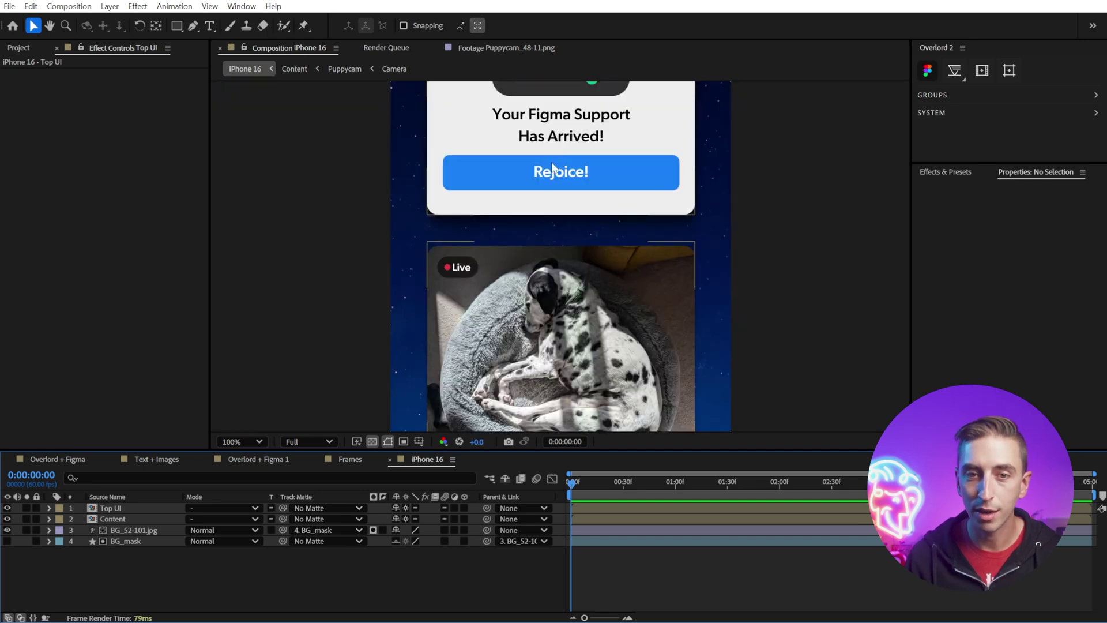
left_click_drag(556, 171, 546, 361)
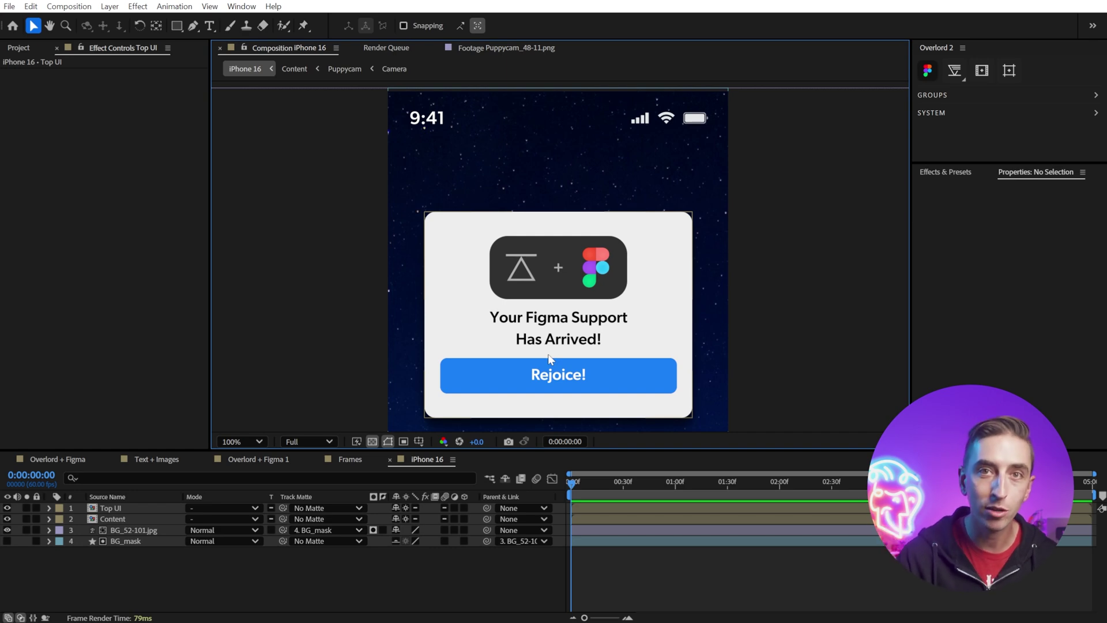
key("shift+/")
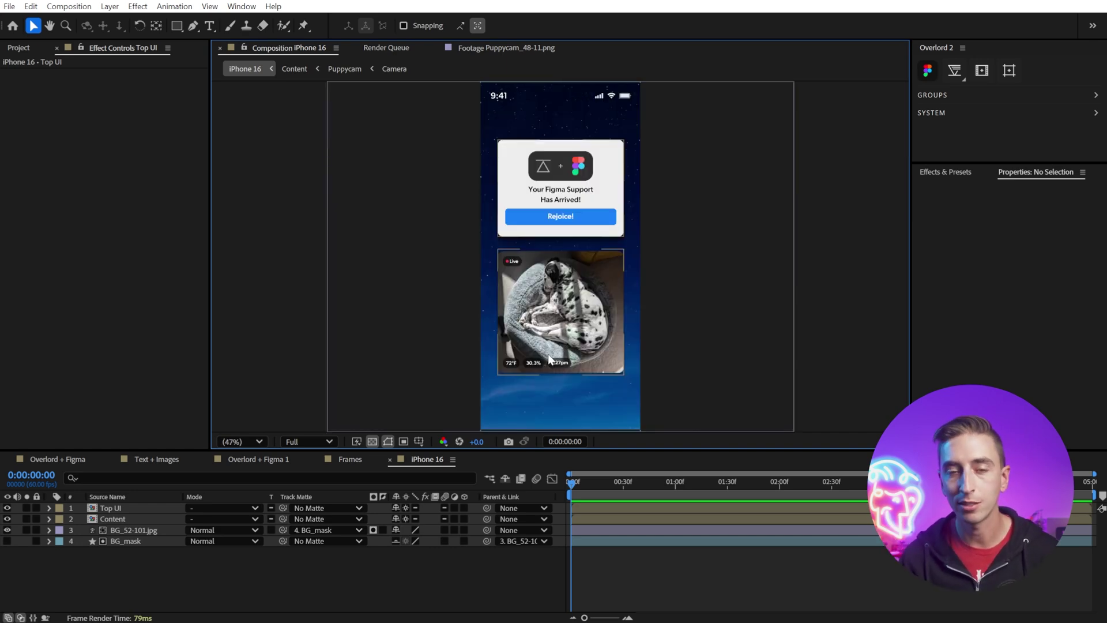